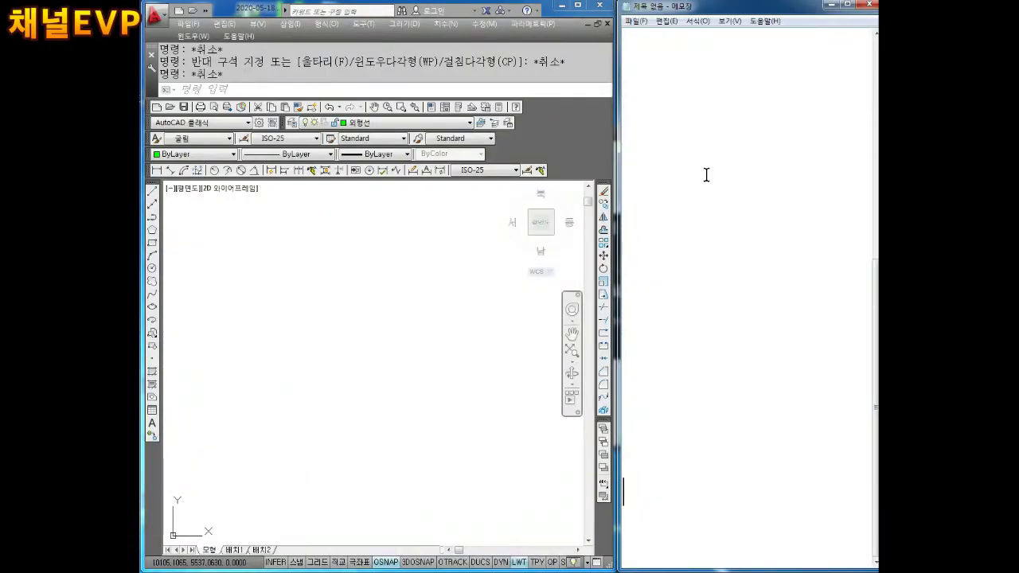
Type the heading 다각형그리기 at the start of the Notepad notes.
{"action": "key", "text": "BackSpace"}
{"action": "key", "text": "BackSpace"}
{"action": "key", "text": "BackSpace"}
{"action": "key", "text": "BackSpace"}
{"action": "key", "text": "BackSpace"}
{"action": "key", "text": "BackSpace"}
{"action": "key", "text": "BackSpace"}
{"action": "key", "text": "BackSpace"}
{"action": "key", "text": "BackSpace"}
{"action": "type", "text": "다각형그리"}
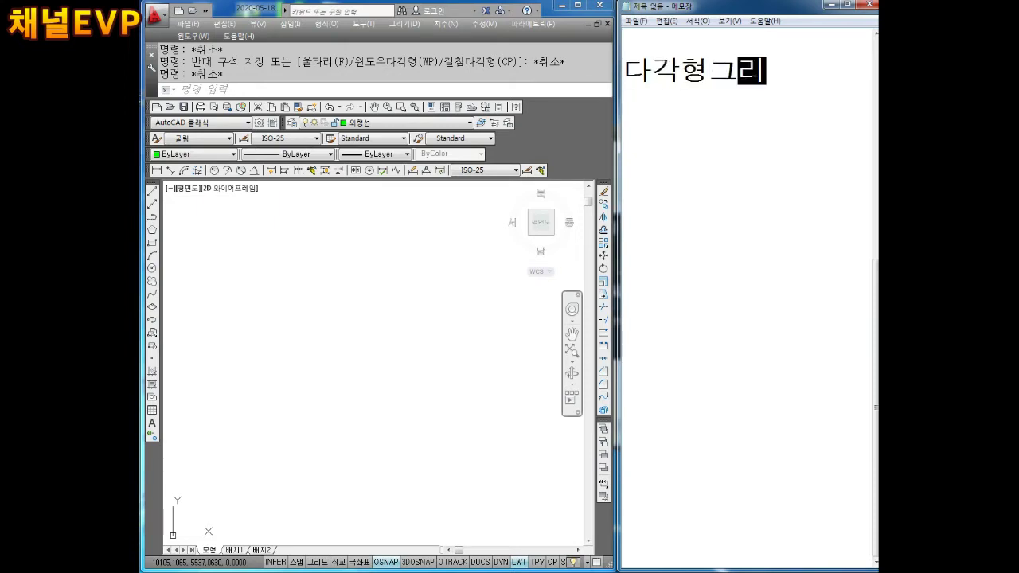
{"action": "type", "text": "기"}
{"action": "key", "text": "Return"}
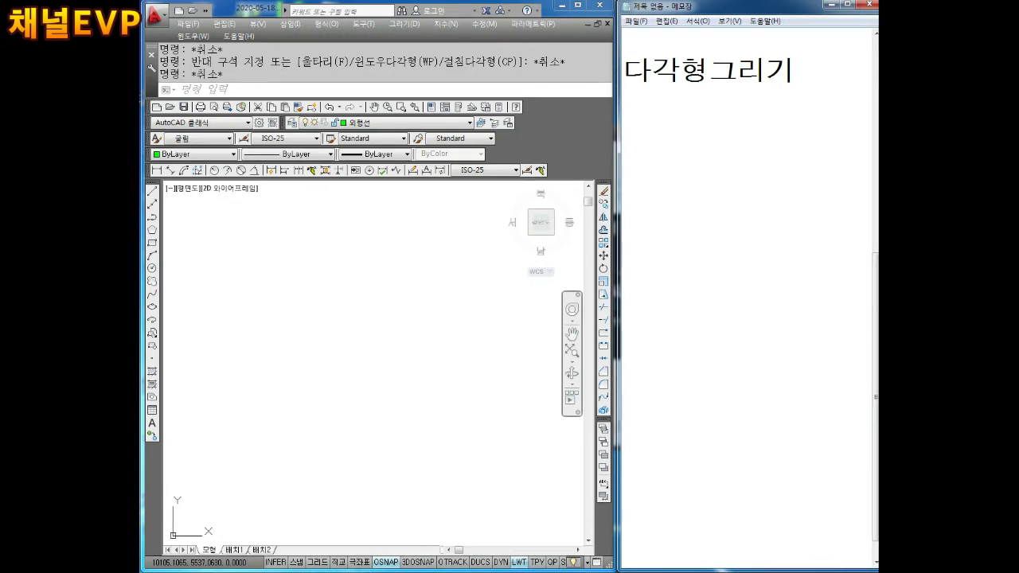
List 오각형, 육각형, 팔각형 on separate lines, then add the line POL엔터.
{"action": "type", "text": "오각"}
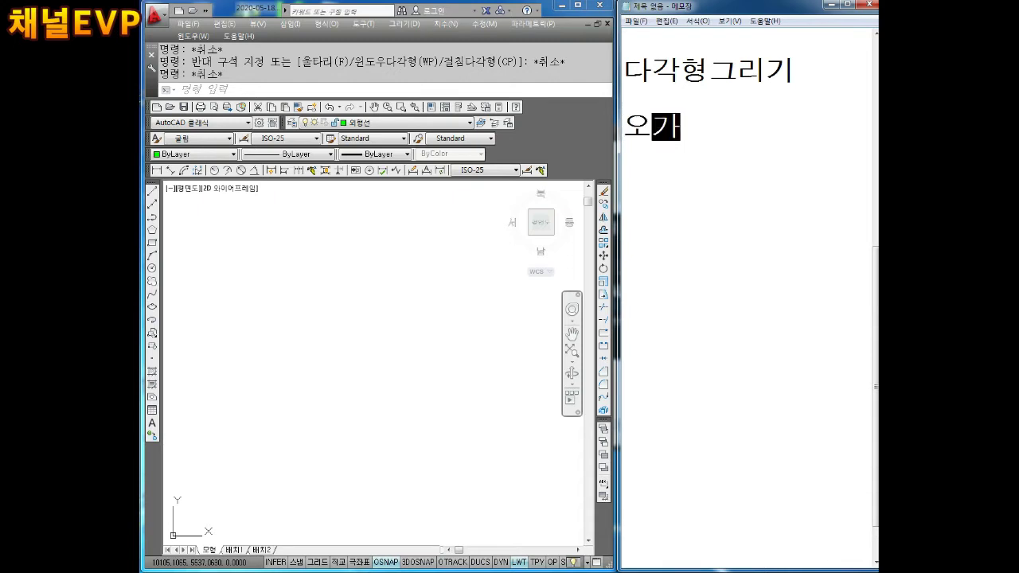
{"action": "type", "text": "혀ㅇ"}
{"action": "key", "text": "Return"}
{"action": "type", "text": "육"}
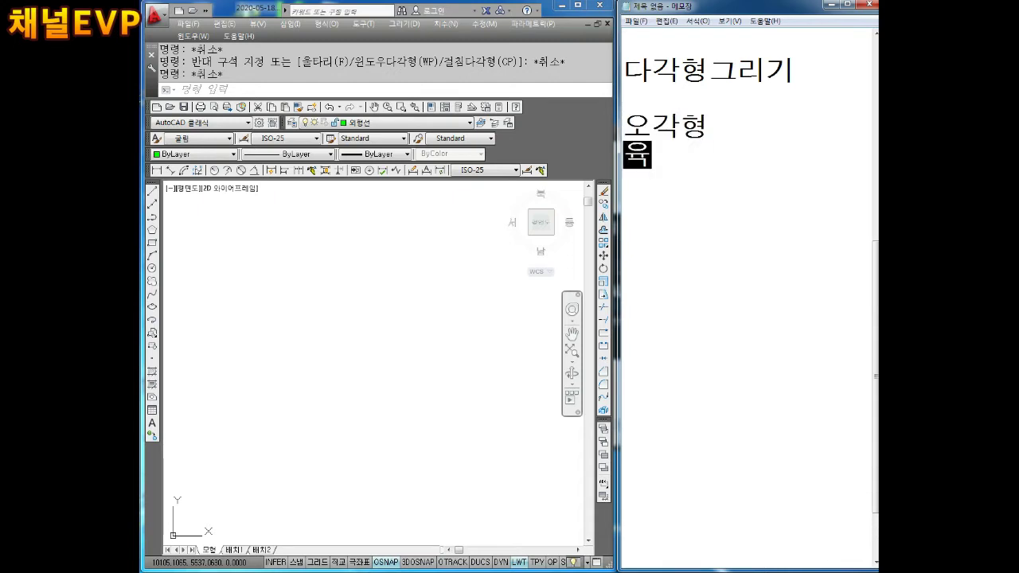
{"action": "type", "text": "각형"}
{"action": "key", "text": "Return"}
{"action": "type", "text": "팔"}
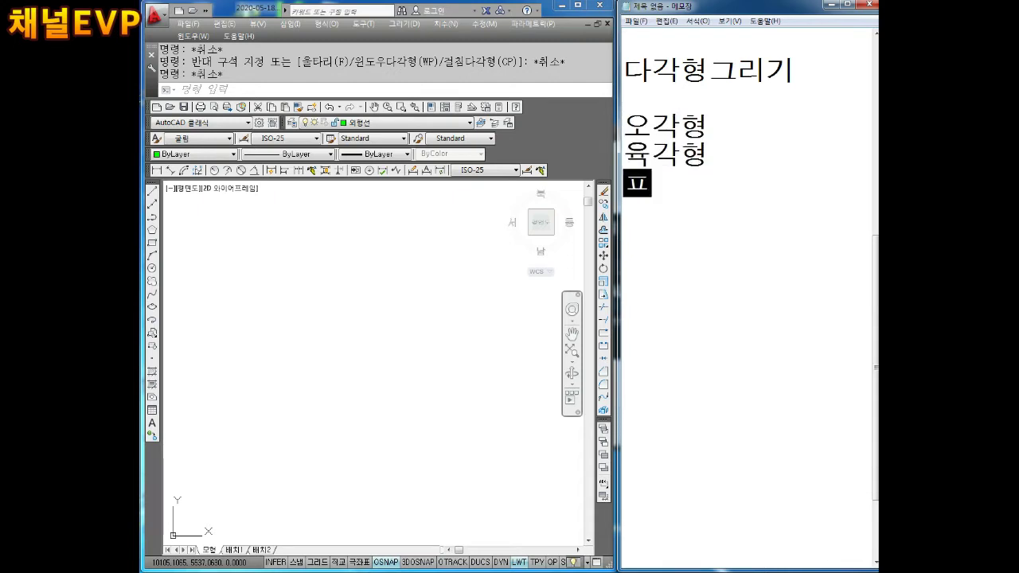
{"action": "type", "text": "각형"}
{"action": "key", "text": "Return"}
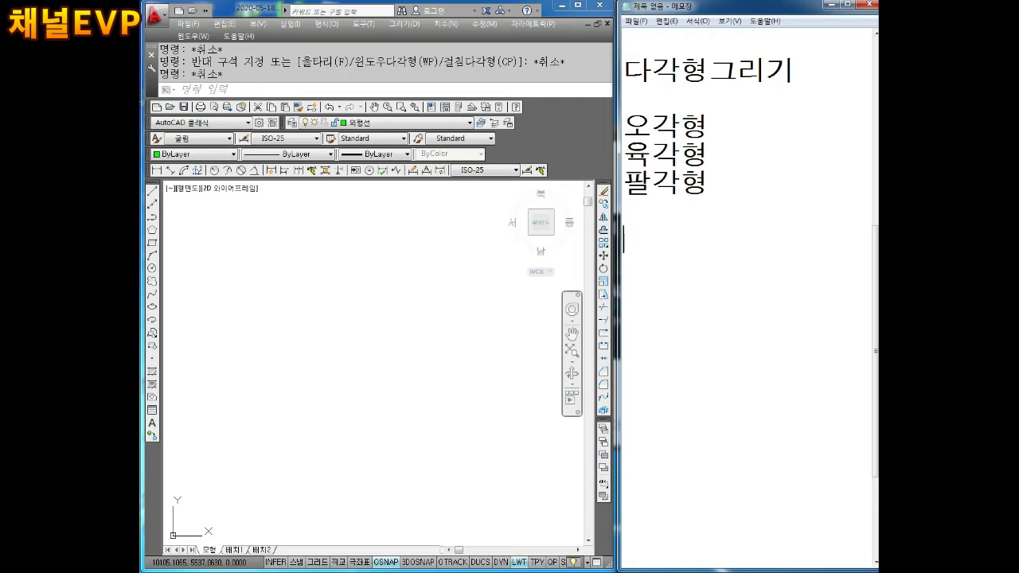
{"action": "type", "text": "POL"}
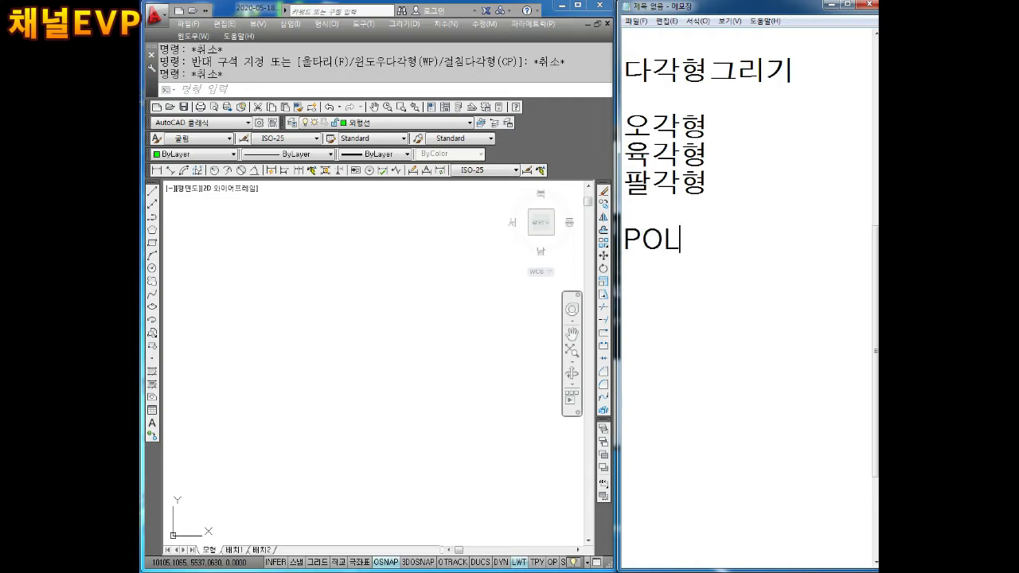
{"action": "type", "text": "엔터"}
{"action": "key", "text": "Return"}
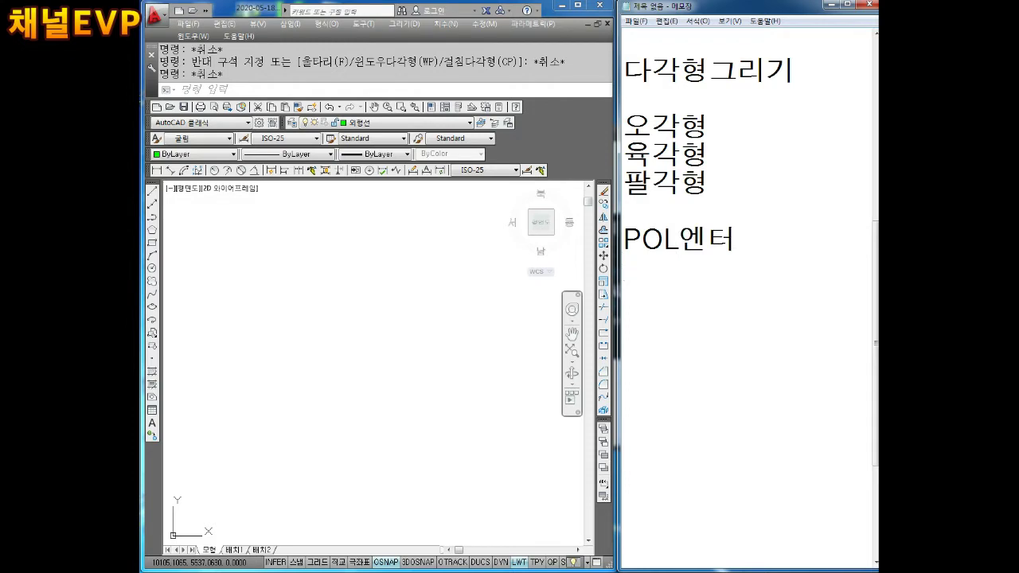
Start the POLYGON command with POL and log 5엔터 in Notepad.
{"action": "left_click", "coordinate": [278, 261]}
{"action": "type", "text": "PO"}
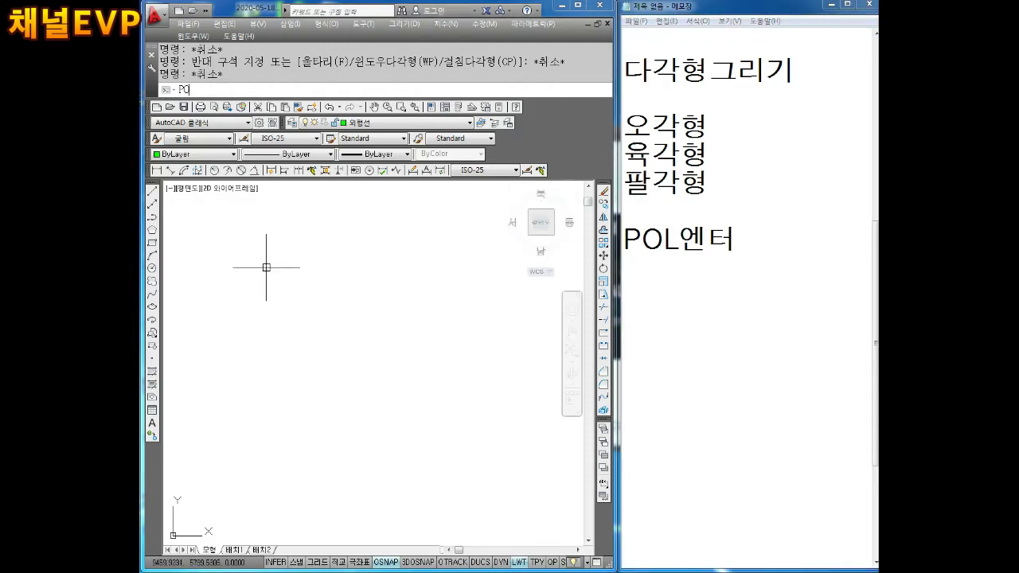
{"action": "type", "text": "L"}
{"action": "key", "text": "Return"}
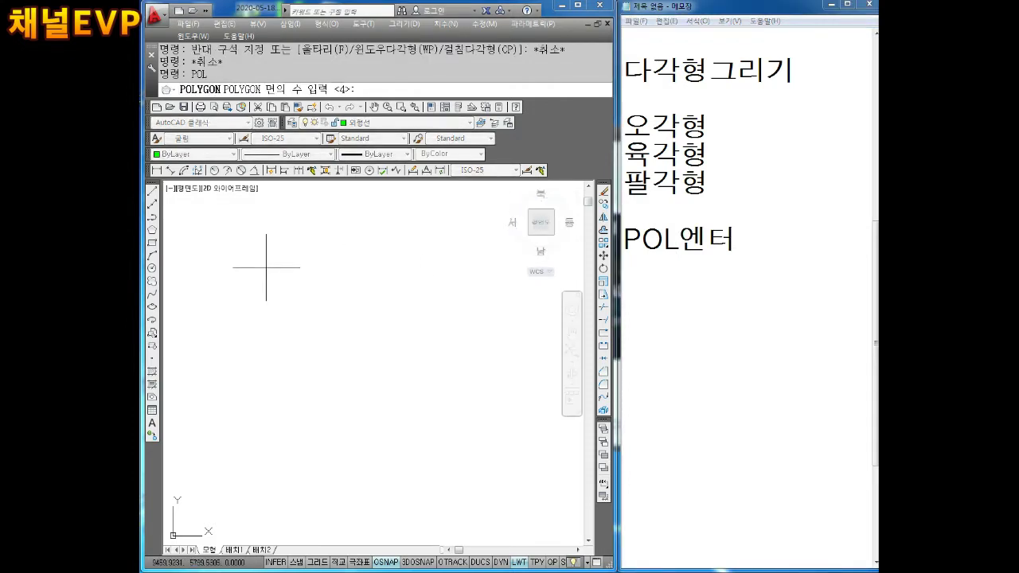
{"action": "left_click", "coordinate": [643, 278]}
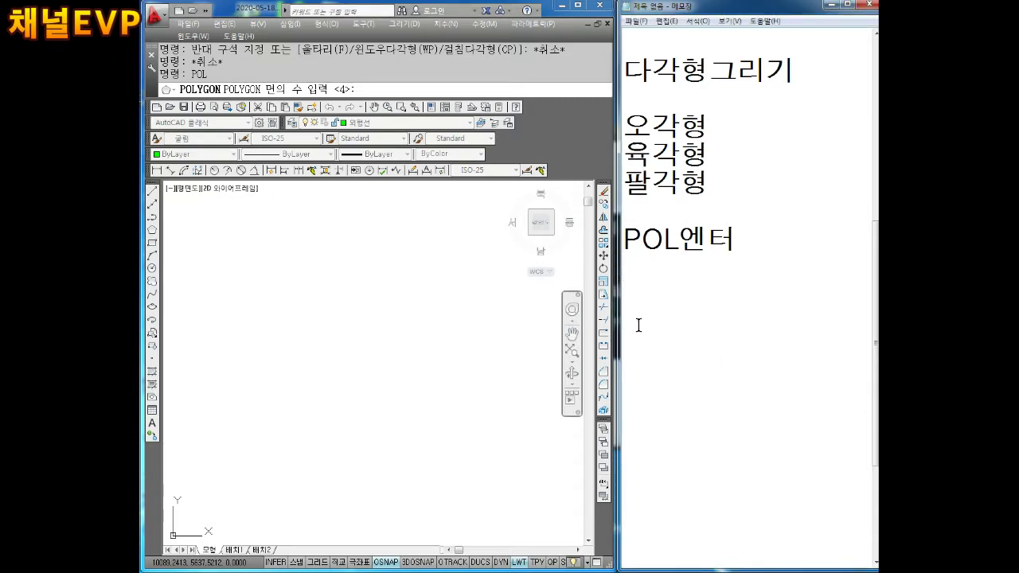
{"action": "type", "text": "5"}
{"action": "type", "text": "엔터"}
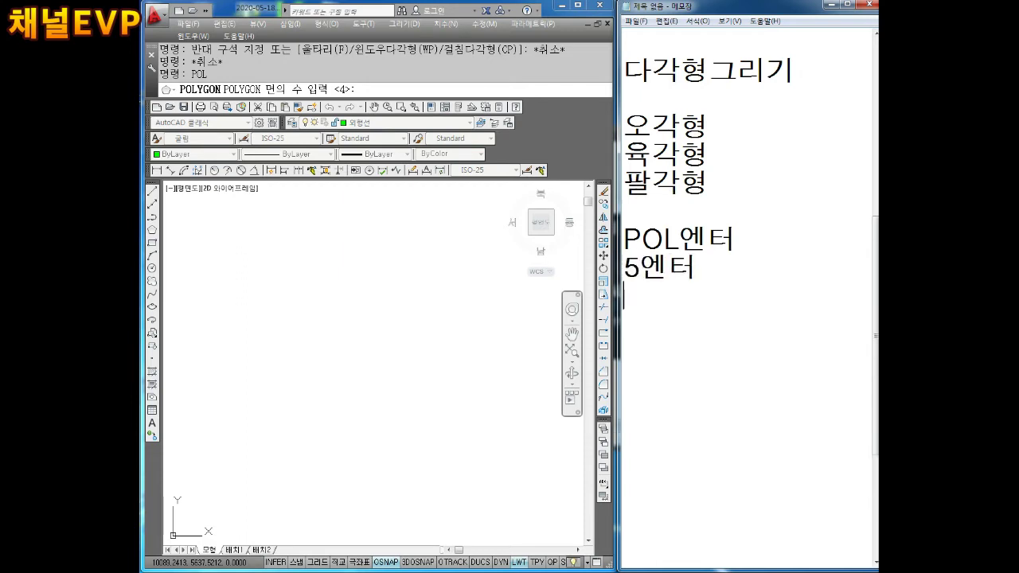
Give the polygon 5 sides and log 임의점 클릭 in the notes.
{"action": "left_click", "coordinate": [362, 265]}
{"action": "type", "text": "5"}
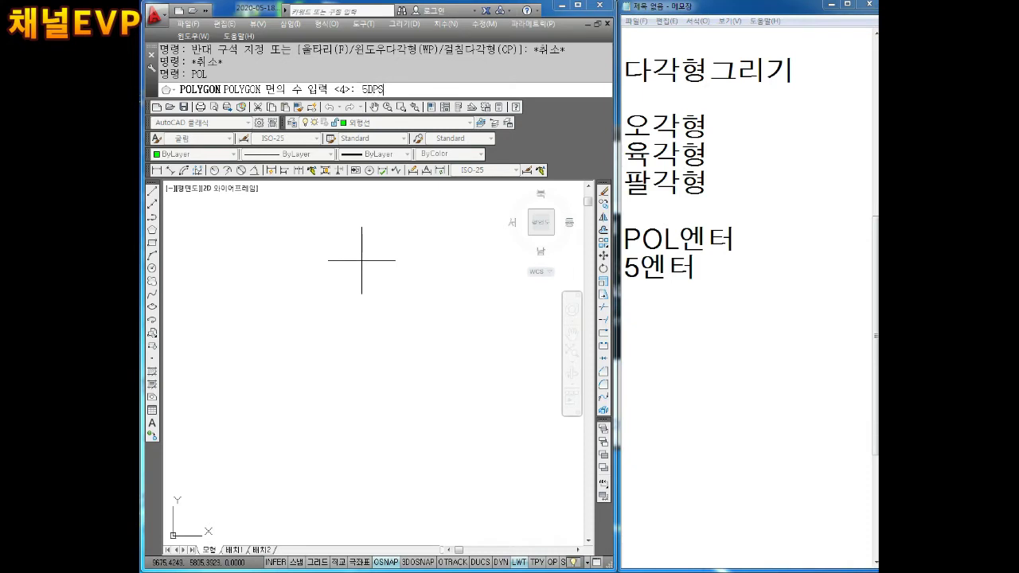
{"action": "key", "text": "Return"}
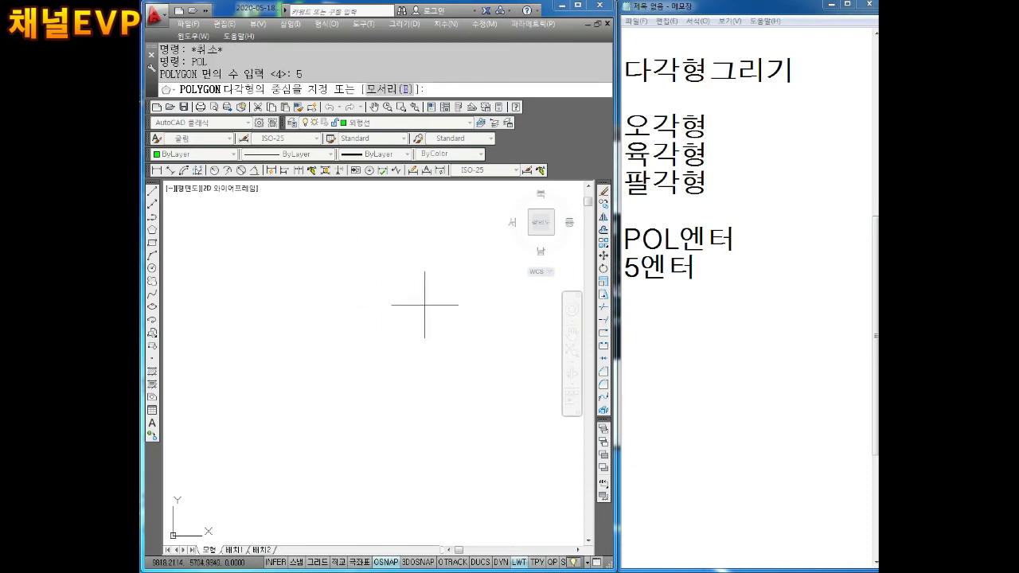
{"action": "left_click", "coordinate": [648, 293]}
{"action": "type", "text": "임의"}
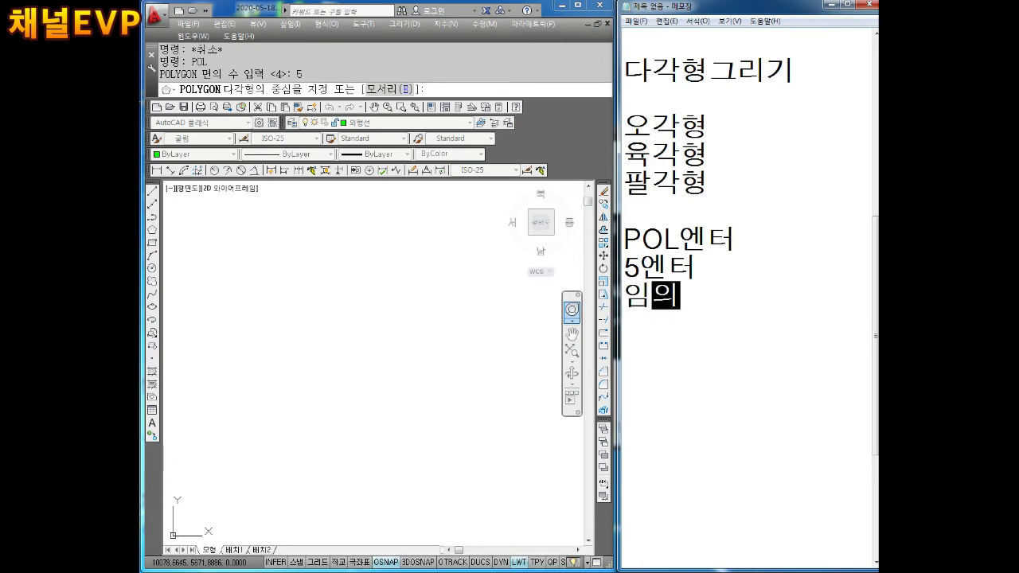
{"action": "type", "text": "점 ㅌ"}
{"action": "type", "text": "크ㄹ"}
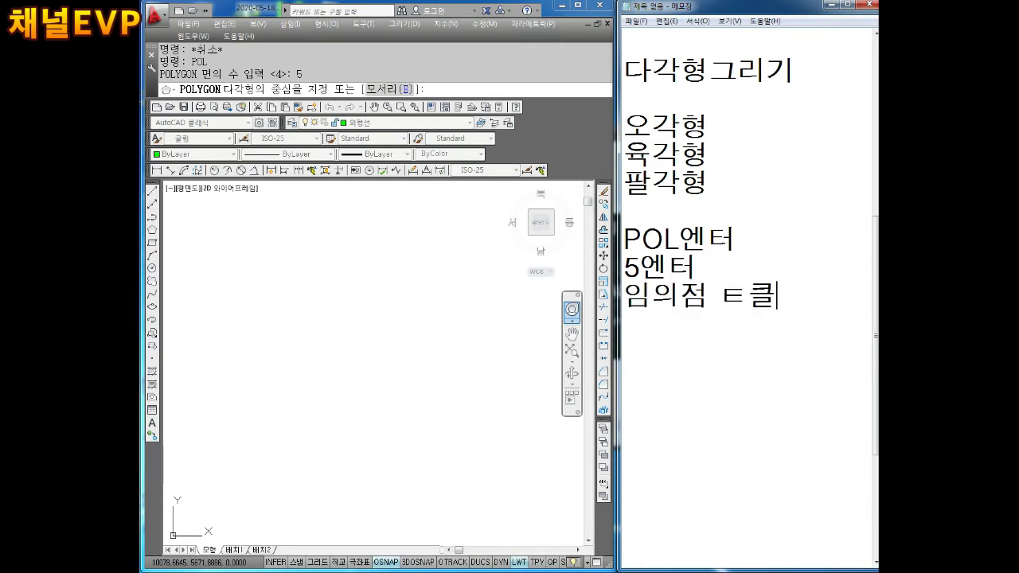
{"action": "key", "text": "BackSpace"}
{"action": "key", "text": "BackSpace"}
{"action": "key", "text": "BackSpace"}
{"action": "type", "text": "ㅋ릭"}
{"action": "key", "text": "Return"}
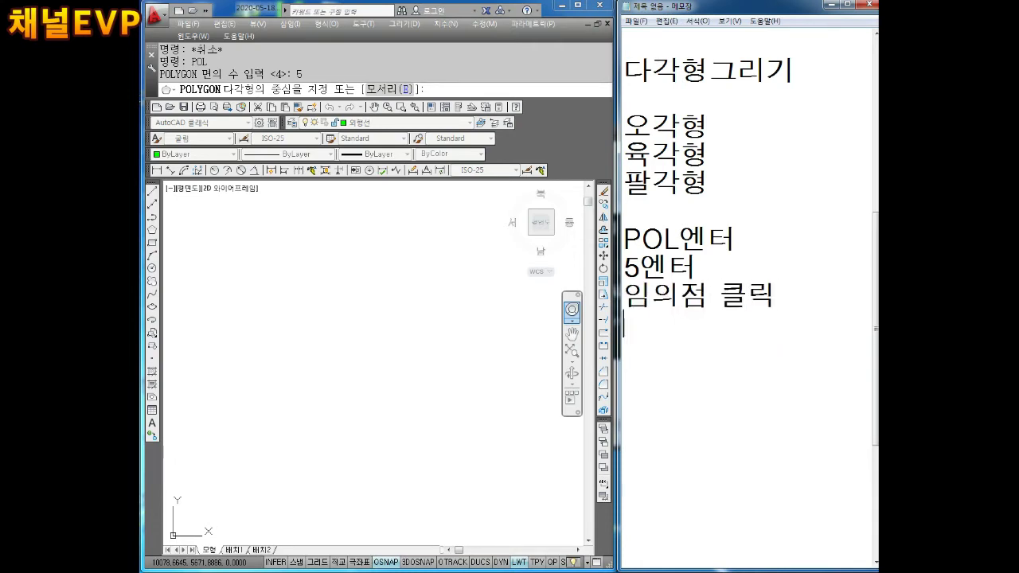
Pick an arbitrary centre point, note I엔터, and choose the inscribed option.
{"action": "left_click", "coordinate": [348, 352]}
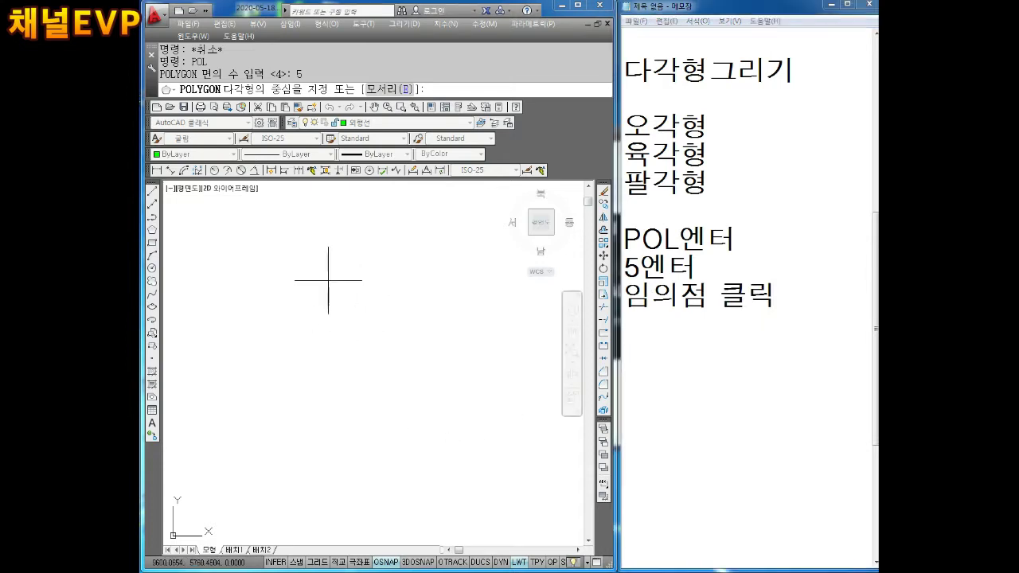
{"action": "left_click", "coordinate": [341, 317]}
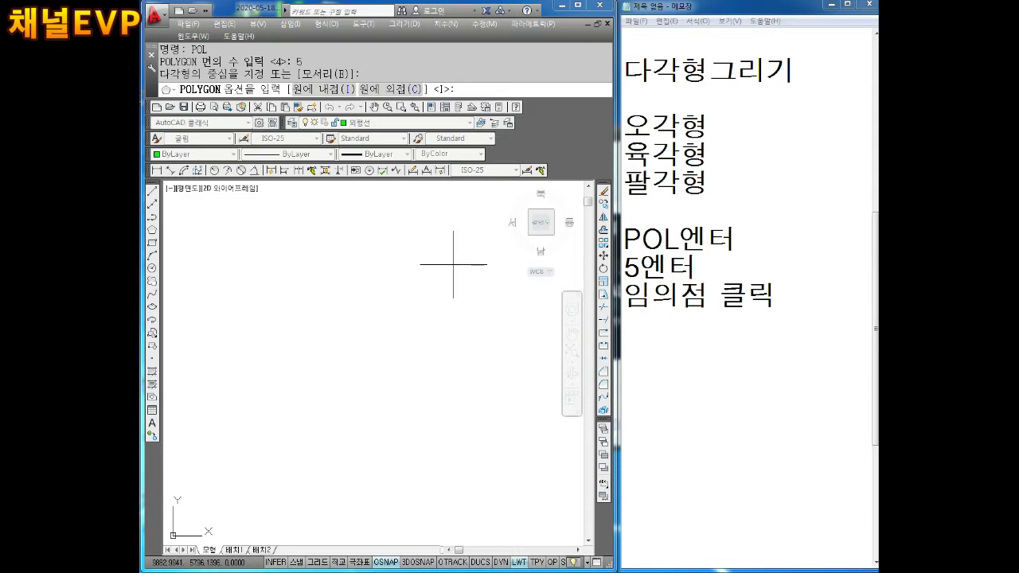
{"action": "left_click", "coordinate": [680, 328]}
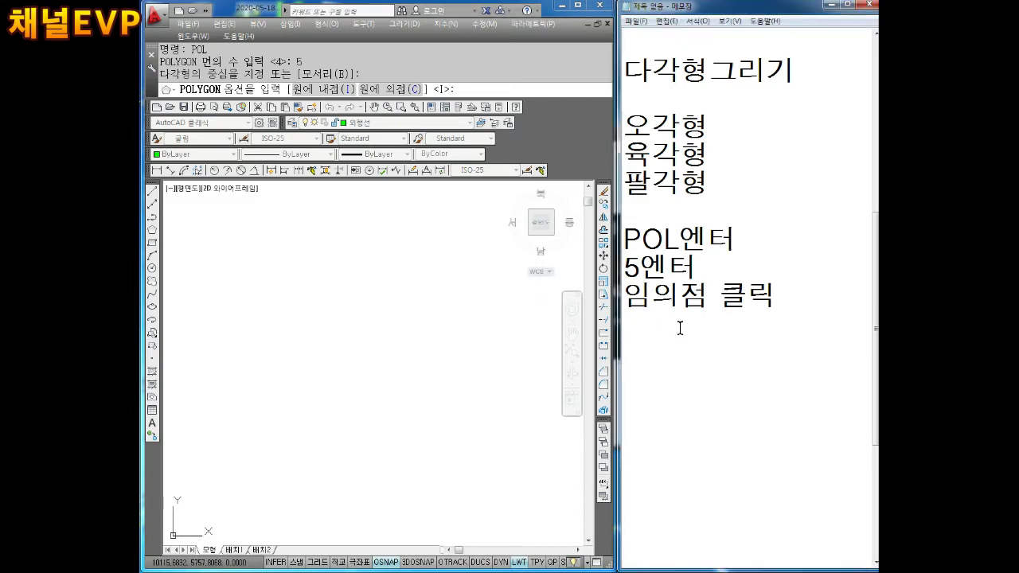
{"action": "type", "text": "I엔터"}
{"action": "key", "text": "Return"}
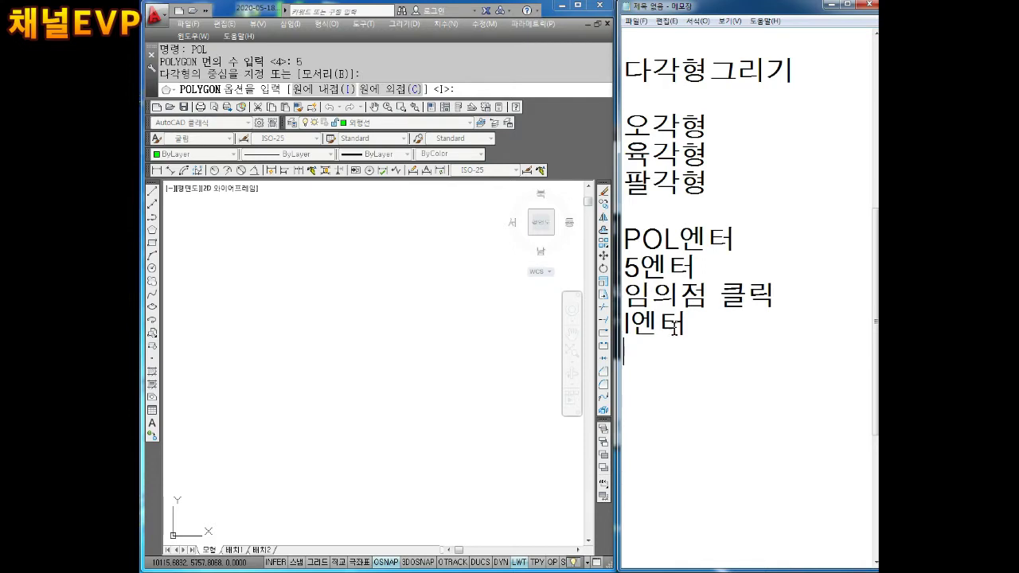
{"action": "left_click", "coordinate": [430, 344]}
{"action": "type", "text": "I"}
{"action": "key", "text": "Return"}
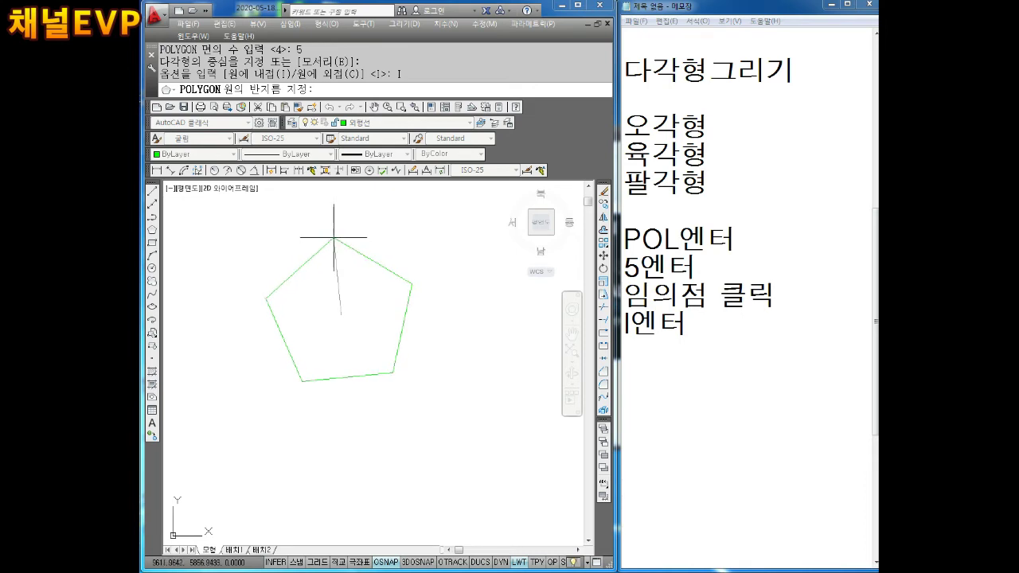
Note 직교ON and turn on Ortho mode in AutoCAD.
{"action": "left_click", "coordinate": [635, 355]}
{"action": "type", "text": "ㅈ"}
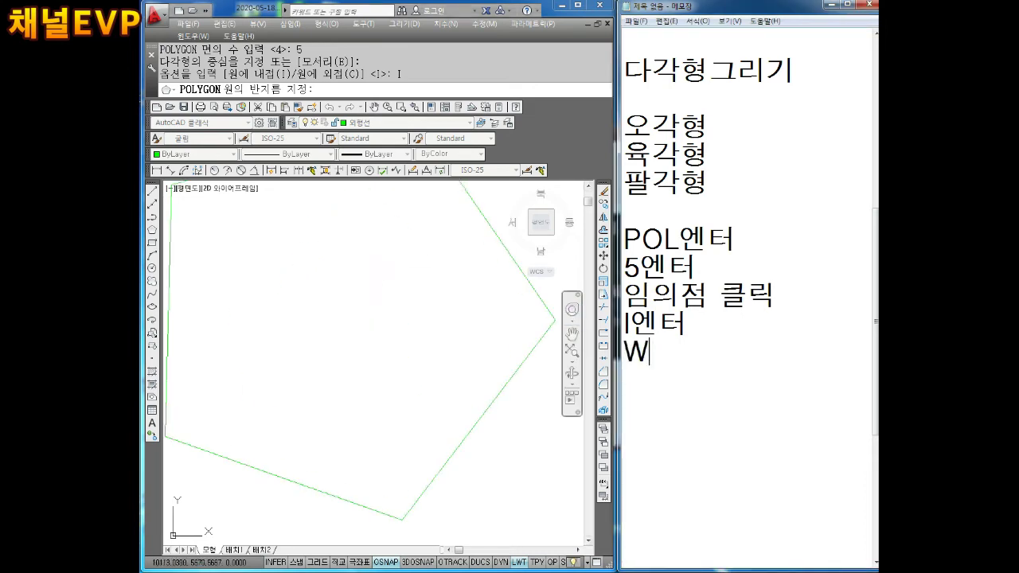
{"action": "key", "text": "BackSpace"}
{"action": "type", "text": "직ㄱㅛ"}
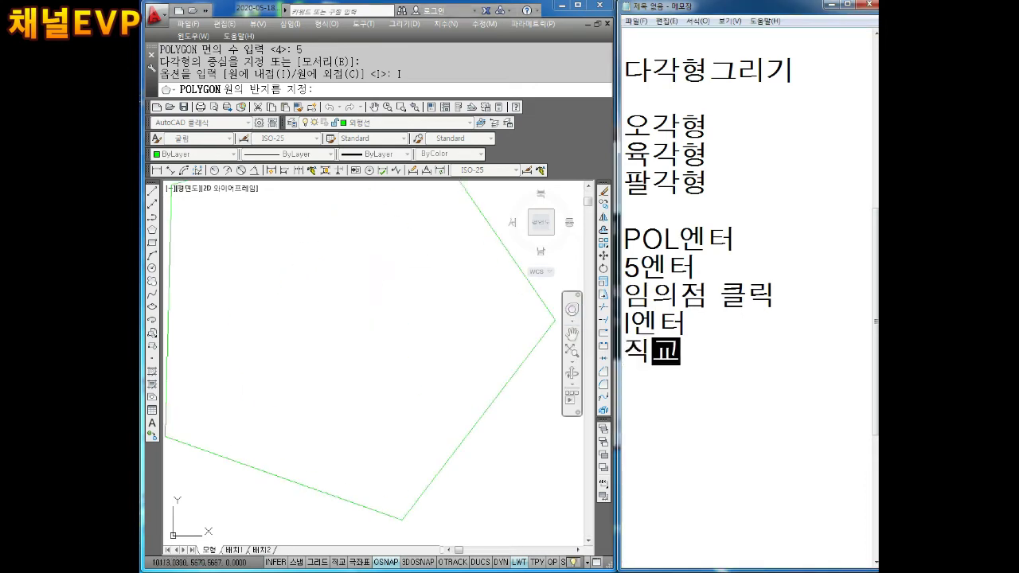
{"action": "type", "text": "ON"}
{"action": "left_click", "coordinate": [338, 562]}
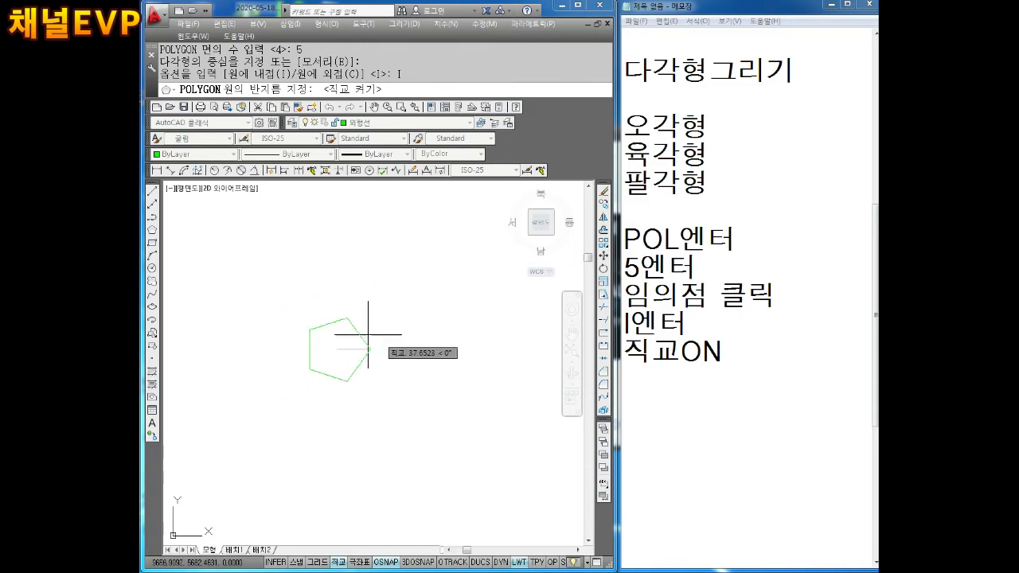
Note 10, then complete the pentagon with radius 10 and bring it into view.
{"action": "left_click", "coordinate": [646, 375]}
{"action": "type", "text": "10"}
{"action": "left_click", "coordinate": [398, 436]}
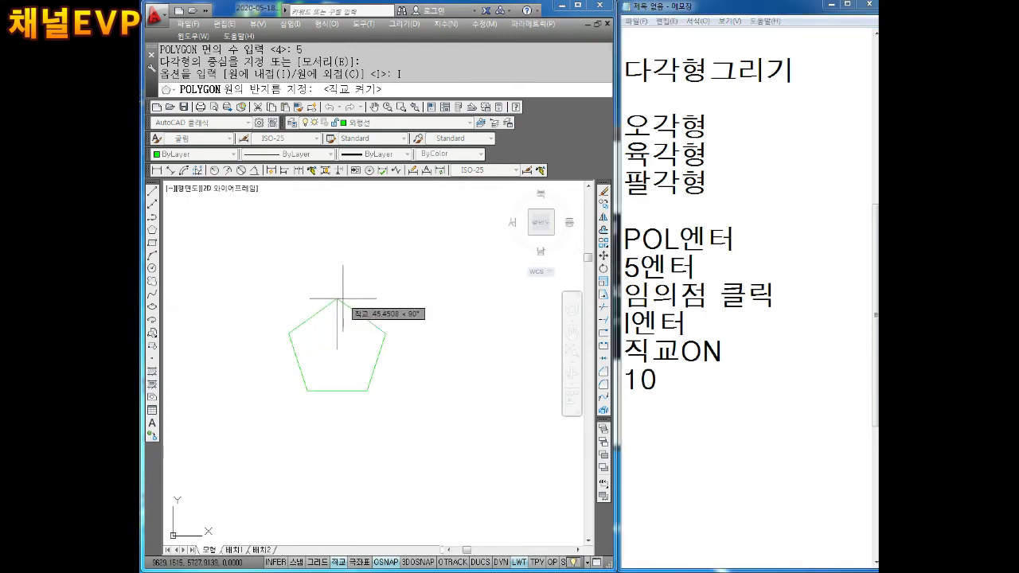
{"action": "type", "text": "10"}
{"action": "key", "text": "Return"}
{"action": "key", "text": "Escape"}
{"action": "key", "text": "Escape"}
{"action": "scroll", "coordinate": [346, 292], "scroll_direction": "up", "scroll_amount": 1}
{"action": "scroll", "coordinate": [345, 292], "scroll_direction": "up", "scroll_amount": 3}
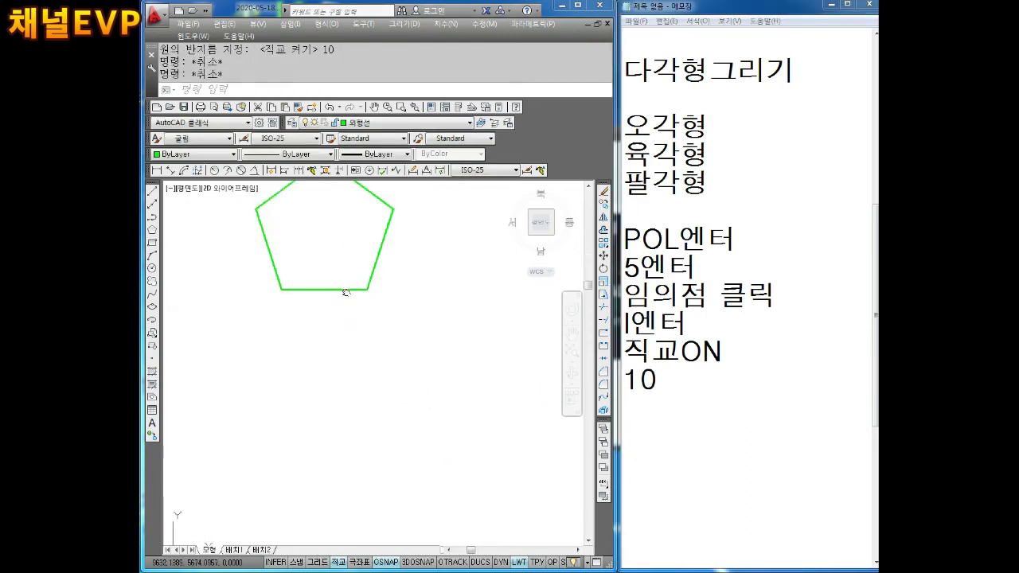
{"action": "middle_click_drag", "start_coordinate": [346, 293], "coordinate": [346, 335]}
{"action": "scroll", "coordinate": [347, 335], "scroll_direction": "down", "scroll_amount": 2}
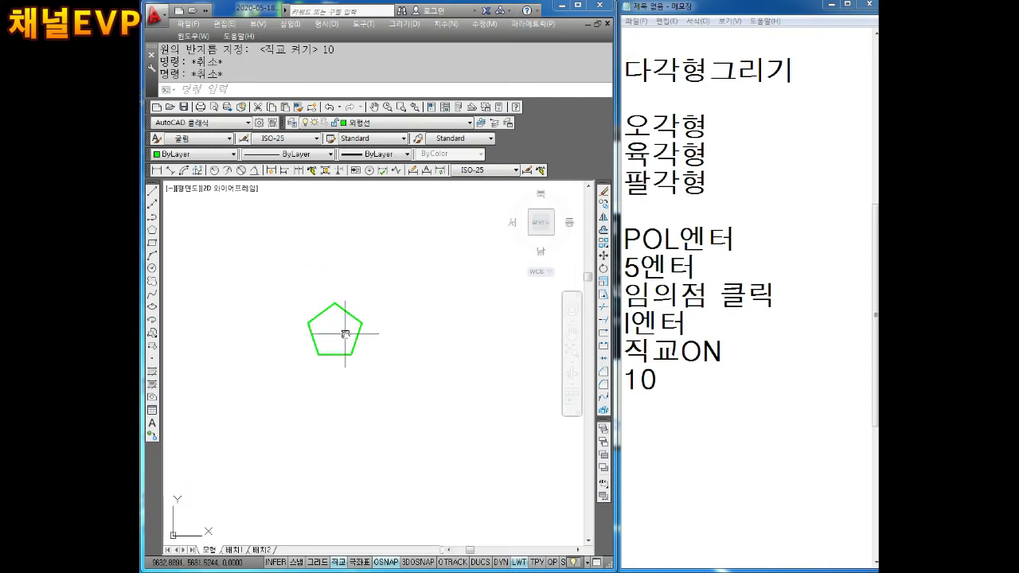
{"action": "scroll", "coordinate": [344, 311], "scroll_direction": "up", "scroll_amount": 2}
Insert 방향선택 above 10 and append 엔터 to make 10엔터 in the notes.
{"action": "key", "text": "Escape"}
{"action": "left_click", "coordinate": [684, 379]}
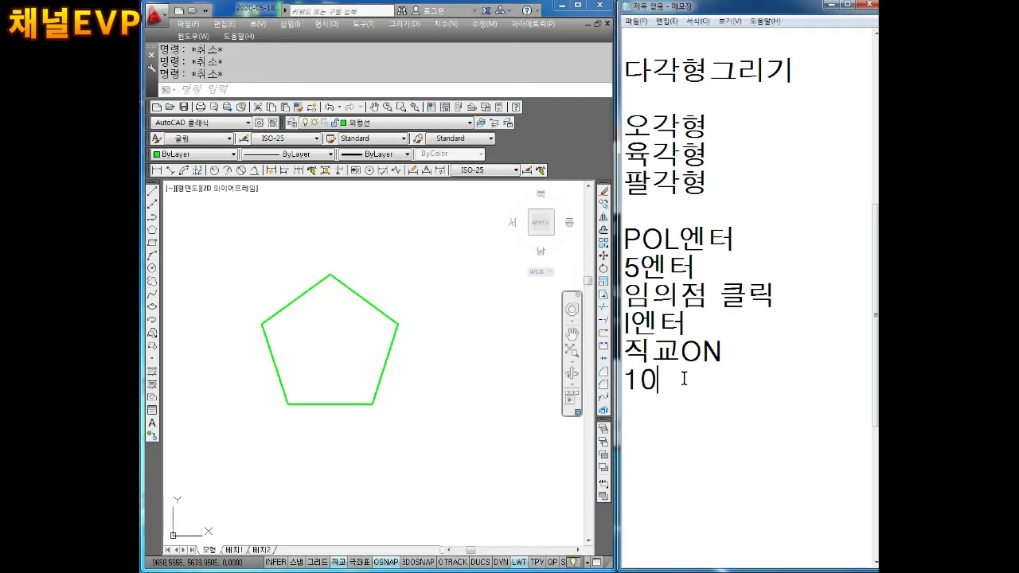
{"action": "type", "text": "QK"}
{"action": "key", "text": "BackSpace"}
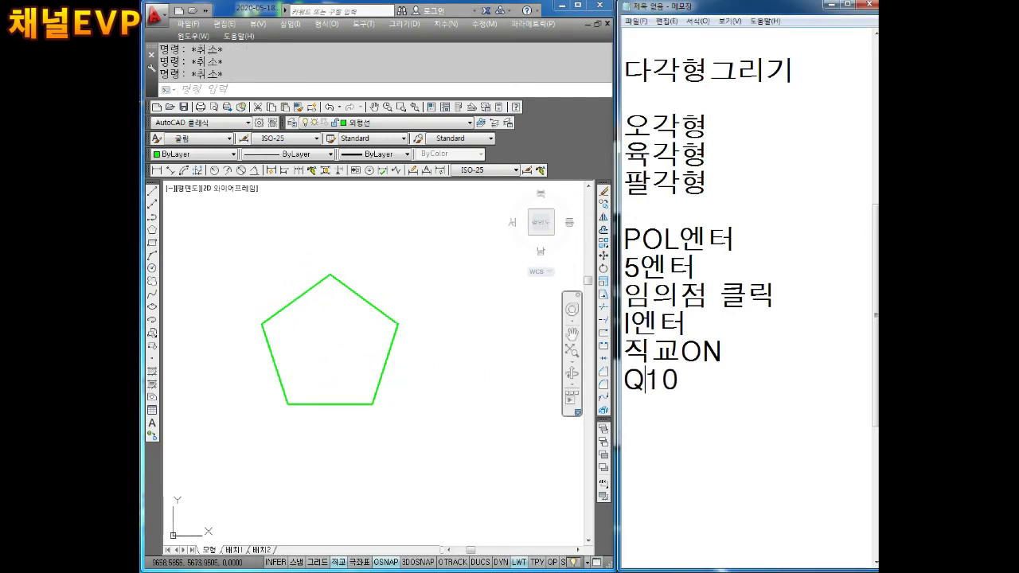
{"action": "key", "text": "BackSpace"}
{"action": "key", "text": "Hangul"}
{"action": "type", "text": "바방향선"}
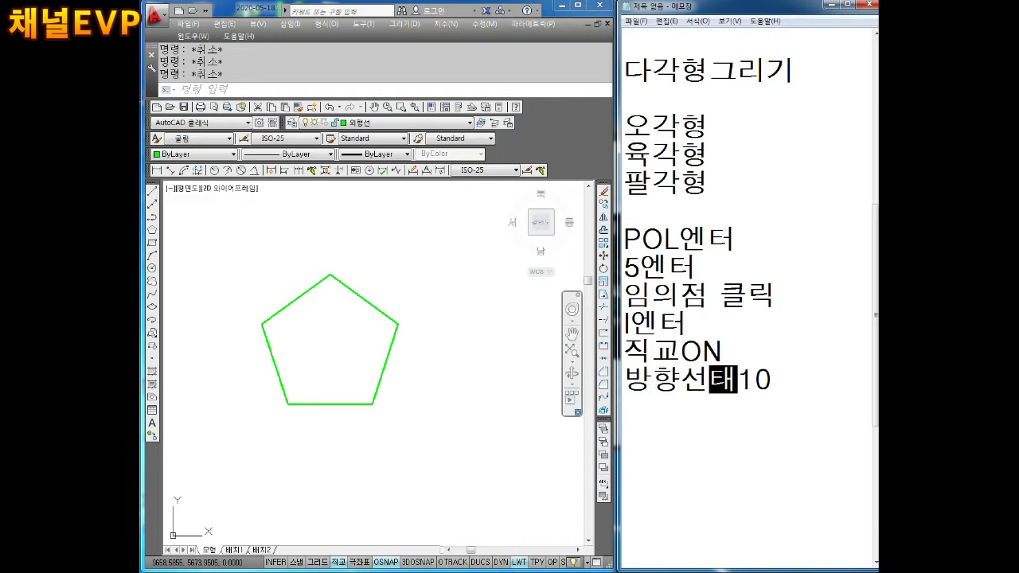
{"action": "type", "text": "택"}
{"action": "key", "text": "Return"}
{"action": "type", "text": "엔"}
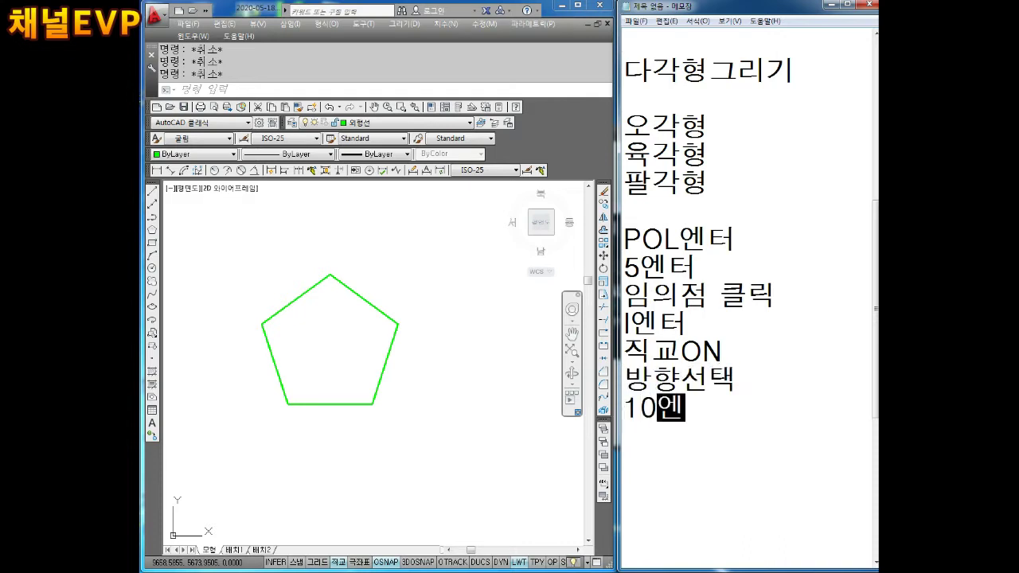
{"action": "type", "text": "터"}
{"action": "key", "text": "Return"}
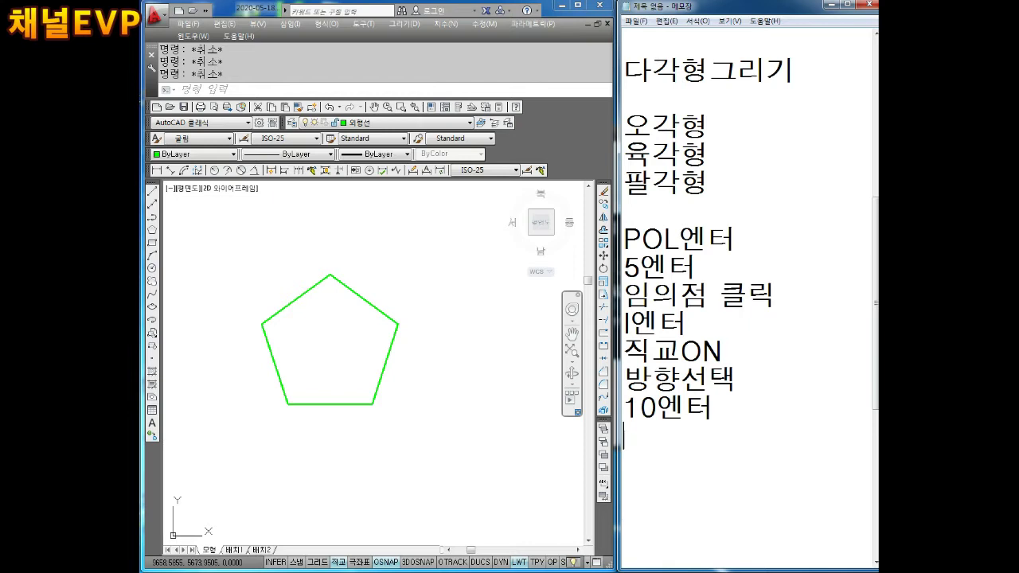
Add blank lines below the pentagon notes for a new section.
{"action": "scroll", "coordinate": [684, 465], "scroll_direction": "down", "scroll_amount": 1}
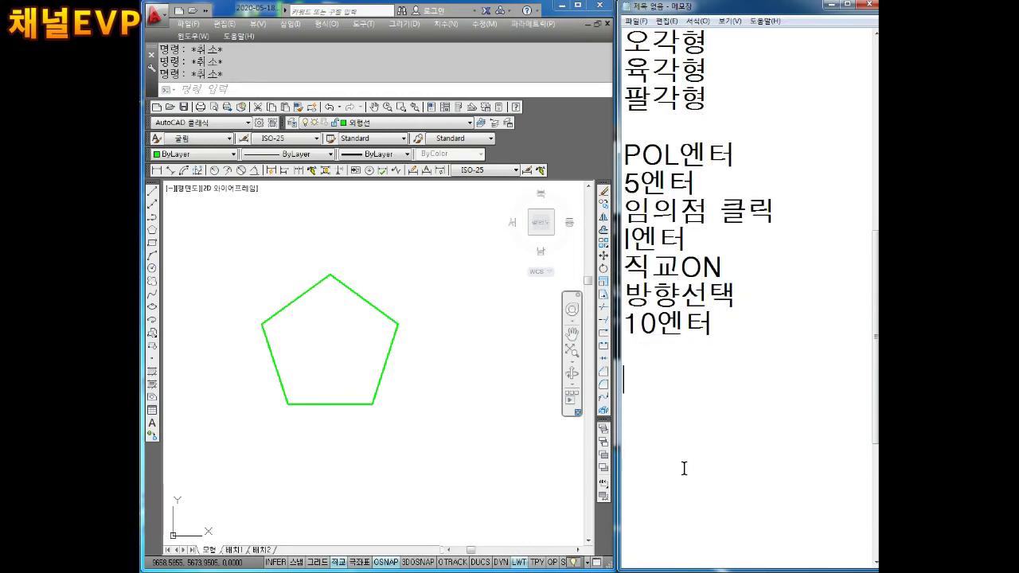
{"action": "scroll", "coordinate": [683, 467], "scroll_direction": "down", "scroll_amount": 3}
{"action": "left_click", "coordinate": [652, 164]}
{"action": "key", "text": "Return"}
{"action": "key", "text": "Return"}
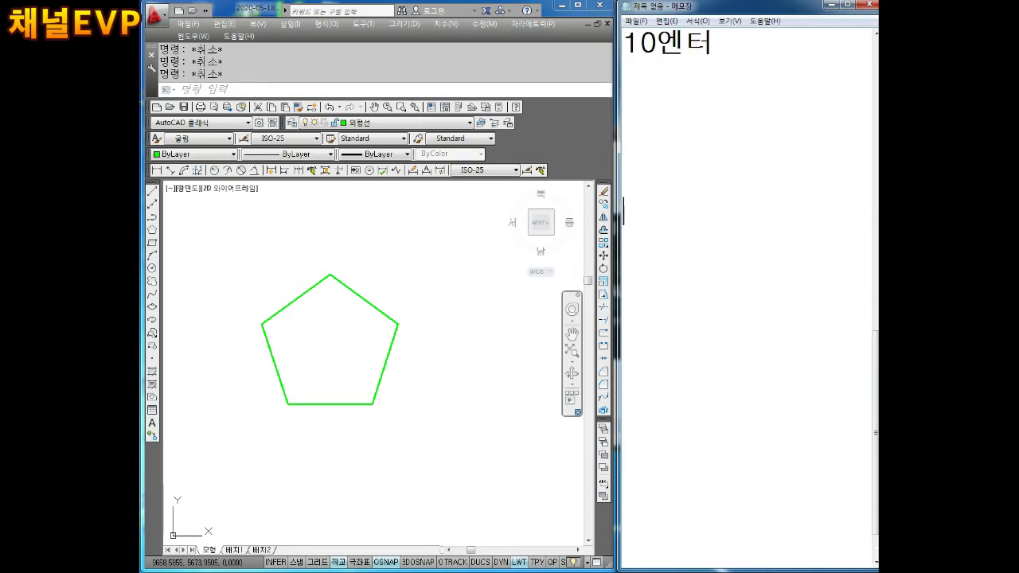
{"action": "key", "text": "Return"}
{"action": "key", "text": "Return"}
{"action": "key", "text": "Return"}
{"action": "key", "text": "Return"}
{"action": "key", "text": "Return"}
{"action": "key", "text": "Return"}
{"action": "key", "text": "Return"}
Write the circle steps C엔터, 임의점 클릭 and 10엔터 on three lines.
{"action": "key", "text": "BackSpace"}
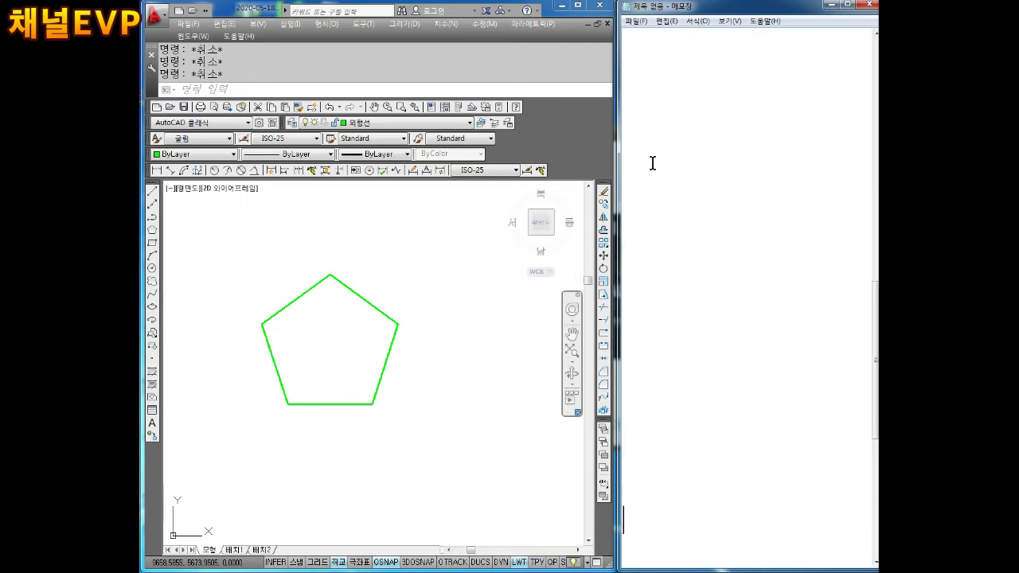
{"action": "key", "text": "BackSpace"}
{"action": "key", "text": "BackSpace"}
{"action": "key", "text": "BackSpace"}
{"action": "key", "text": "BackSpace"}
{"action": "key", "text": "BackSpace"}
{"action": "key", "text": "BackSpace"}
{"action": "key", "text": "BackSpace"}
{"action": "key", "text": "BackSpace"}
{"action": "key", "text": "BackSpace"}
{"action": "key", "text": "BackSpace"}
{"action": "type", "text": "C엔터"}
{"action": "key", "text": "Return"}
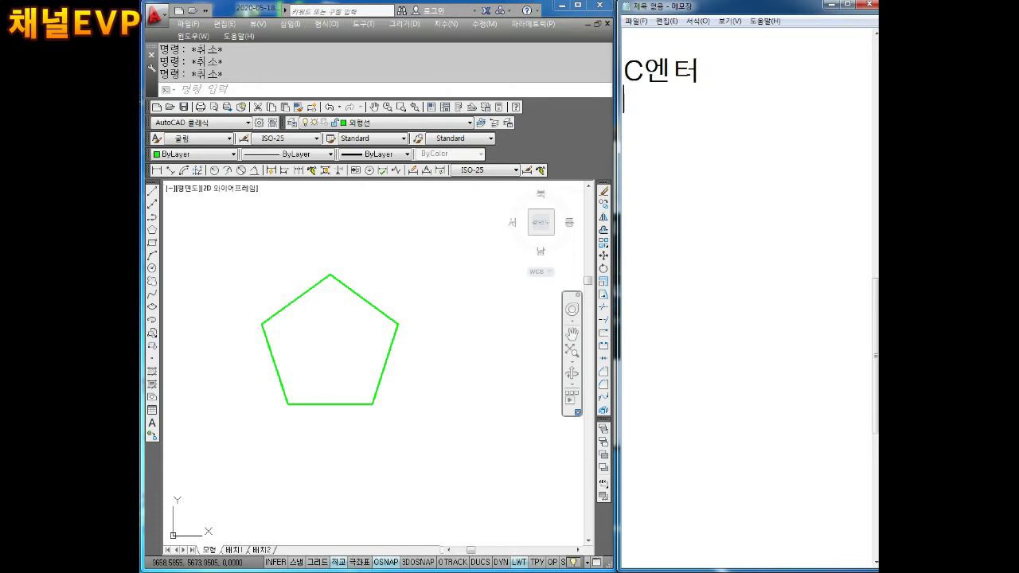
{"action": "type", "text": "임의점"}
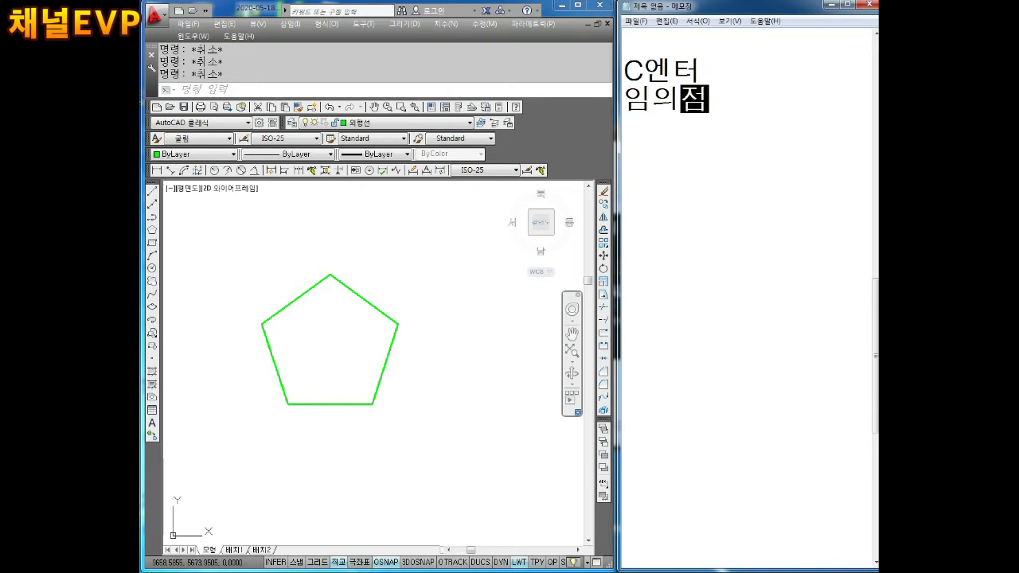
{"action": "type", "text": " 클ㄹ"}
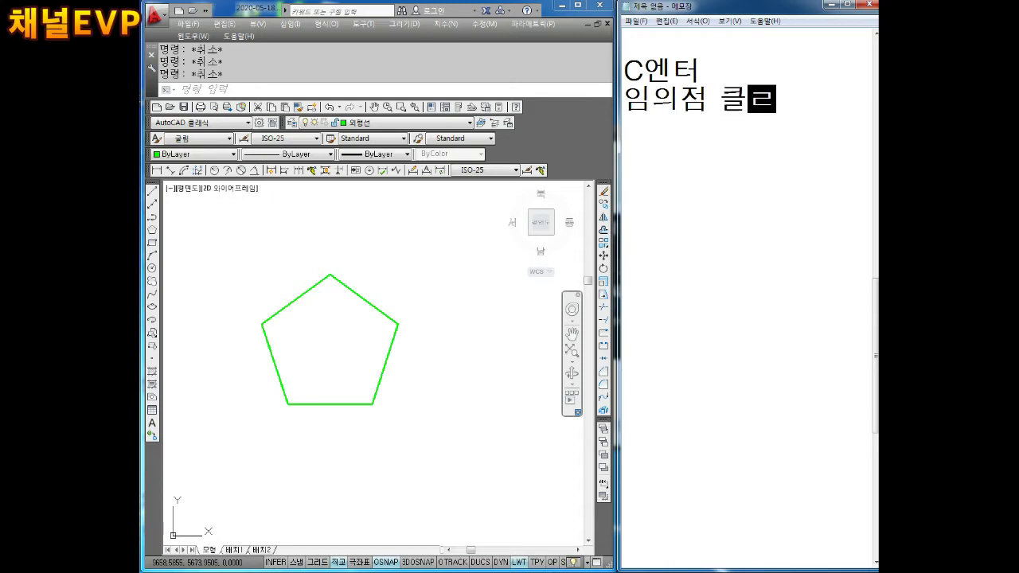
{"action": "type", "text": "릭"}
{"action": "key", "text": "Return"}
{"action": "type", "text": "0"}
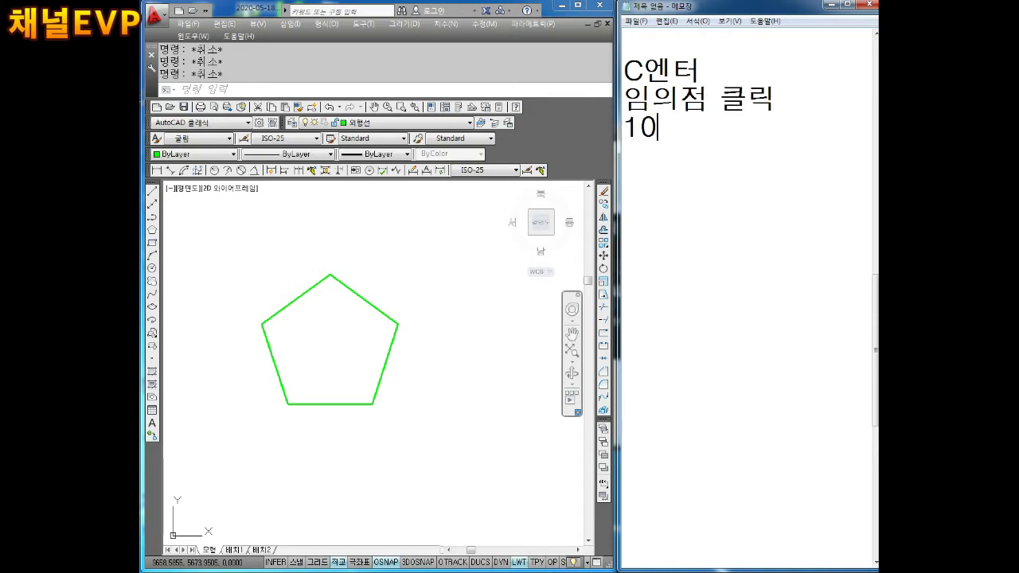
{"action": "type", "text": "엔터"}
{"action": "key", "text": "Return"}
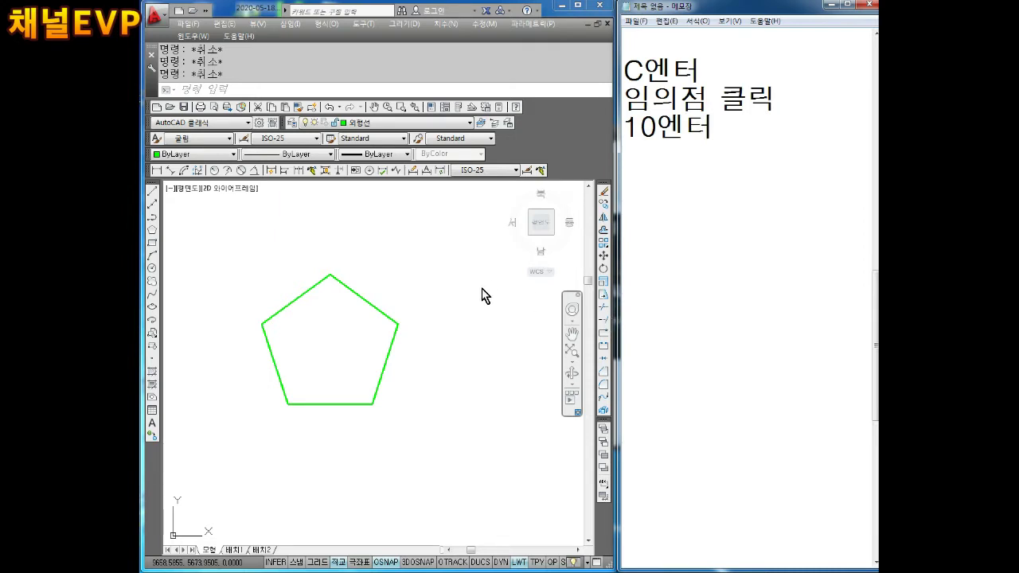
{"action": "middle_click_drag", "start_coordinate": [421, 345], "coordinate": [358, 348]}
Draw a radius-10 circle in empty space beside the pentagon.
{"action": "type", "text": "C"}
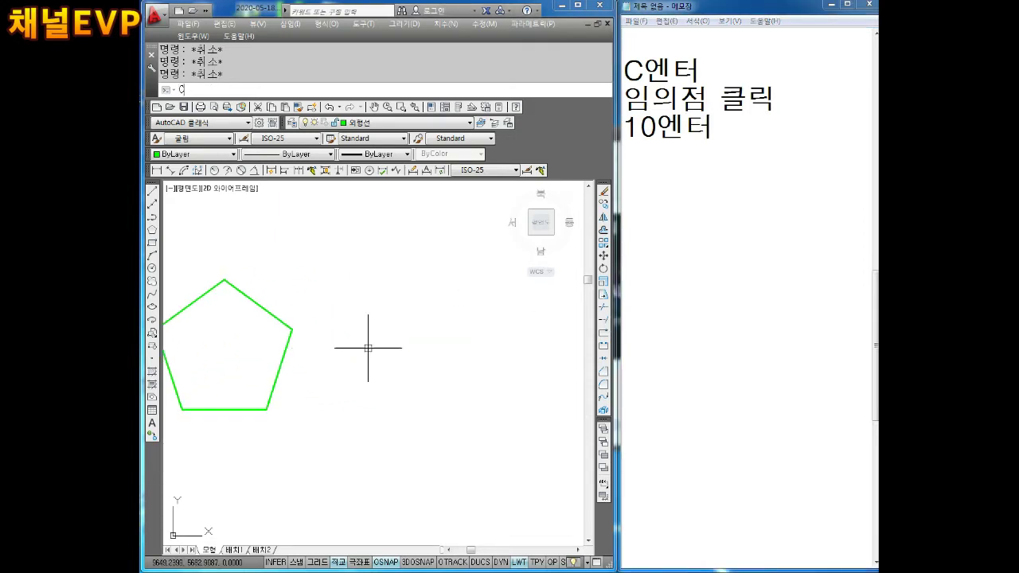
{"action": "key", "text": "Return"}
{"action": "middle_click_drag", "start_coordinate": [448, 346], "coordinate": [405, 347]}
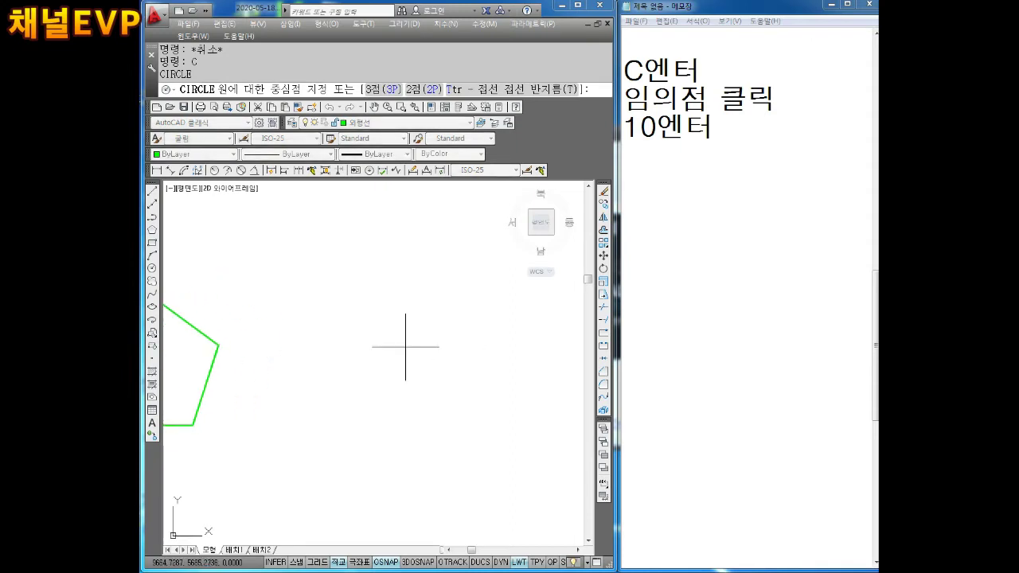
{"action": "left_click", "coordinate": [405, 346]}
{"action": "type", "text": "10"}
{"action": "key", "text": "Return"}
{"action": "key", "text": "Escape"}
{"action": "key", "text": "Escape"}
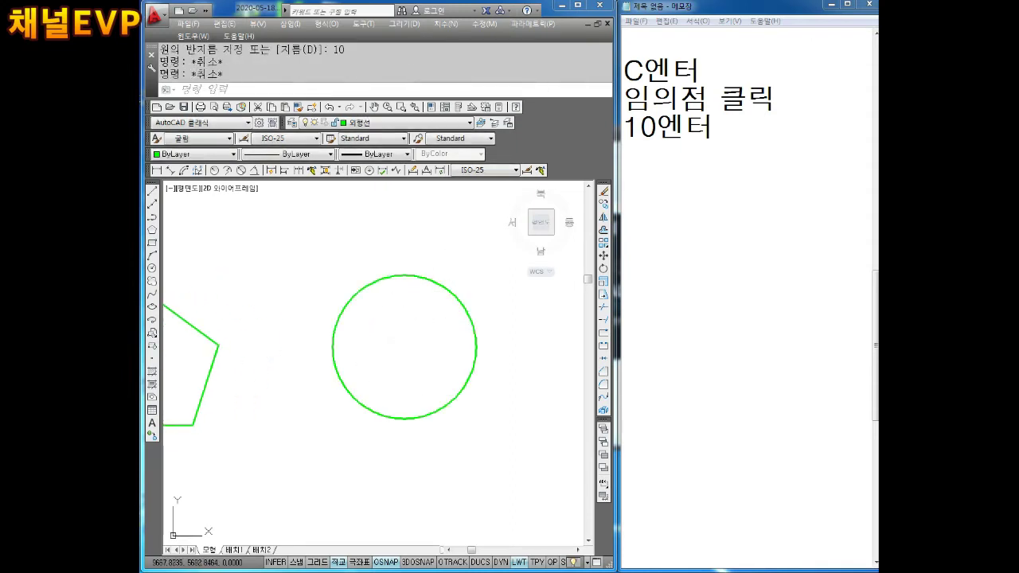
Move the circle onto the 가상선 layer and deselect it.
{"action": "left_click", "coordinate": [357, 299]}
{"action": "left_click", "coordinate": [376, 125]}
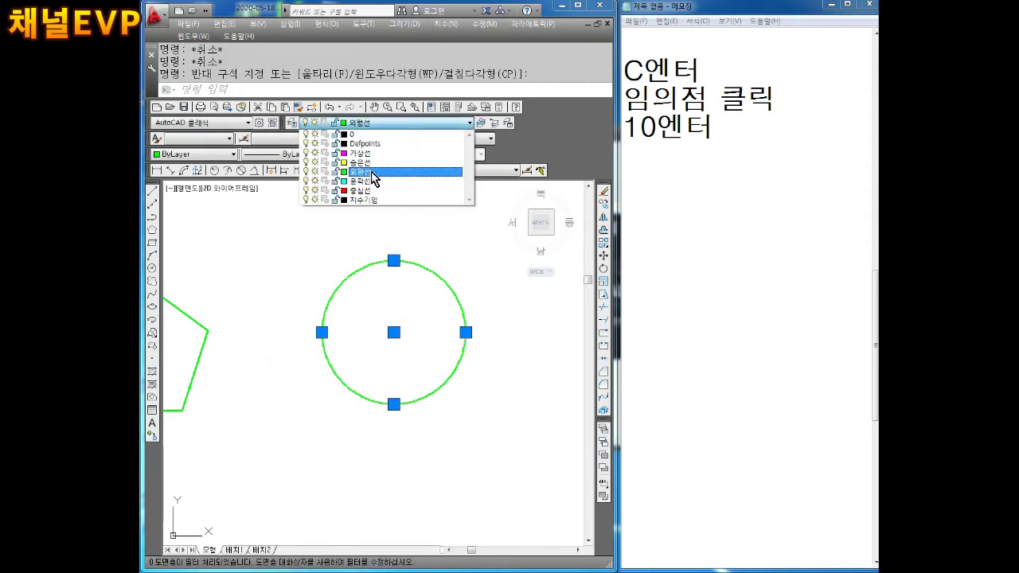
{"action": "left_click", "coordinate": [360, 153]}
{"action": "key", "text": "Escape"}
{"action": "key", "text": "Escape"}
{"action": "scroll", "coordinate": [432, 312], "scroll_direction": "up", "scroll_amount": 4}
{"action": "scroll", "coordinate": [443, 314], "scroll_direction": "down", "scroll_amount": 4}
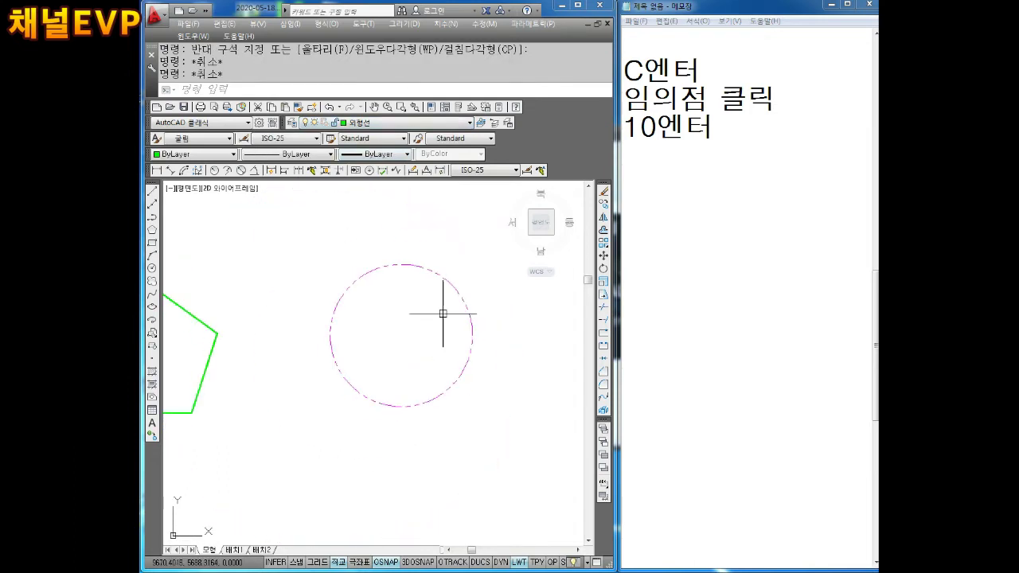
{"action": "key", "text": "Escape"}
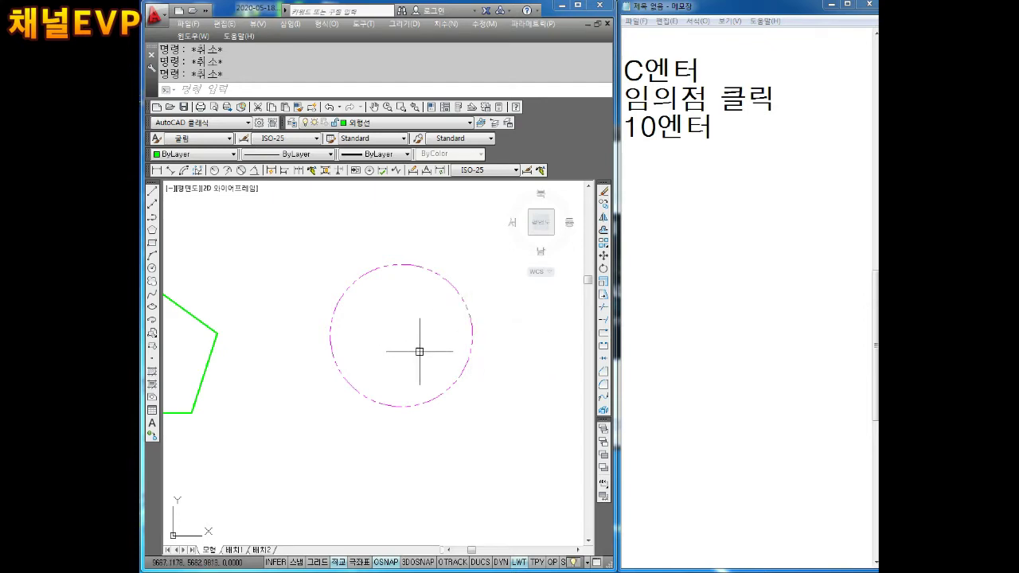
Note POL엔터 and 5엔터 below the circle steps.
{"action": "left_click", "coordinate": [690, 178]}
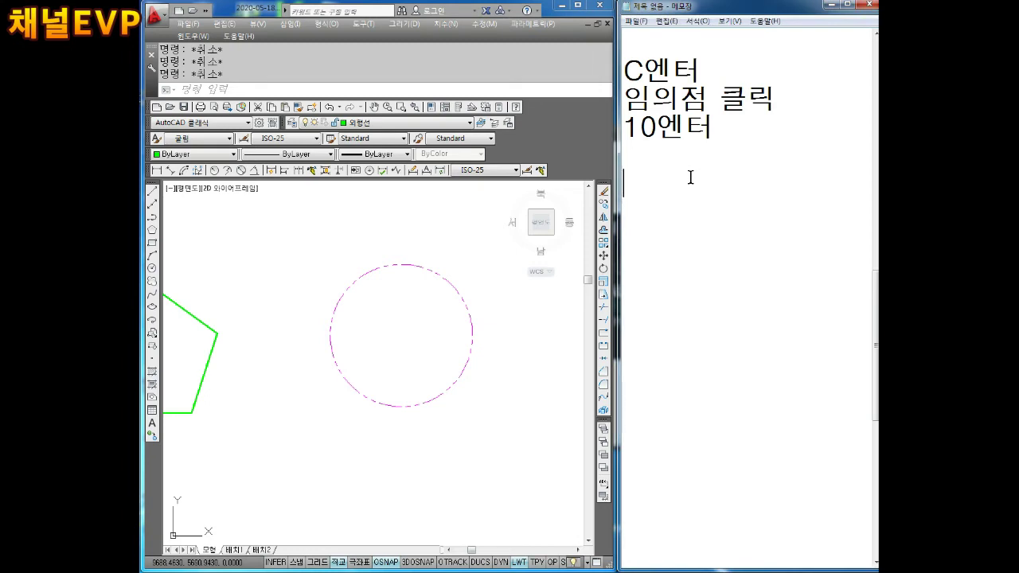
{"action": "type", "text": "세"}
{"action": "key", "text": "BackSpace"}
{"action": "key", "text": "BackSpace"}
{"action": "type", "text": "PO"}
{"action": "type", "text": "L"}
{"action": "key", "text": "Return"}
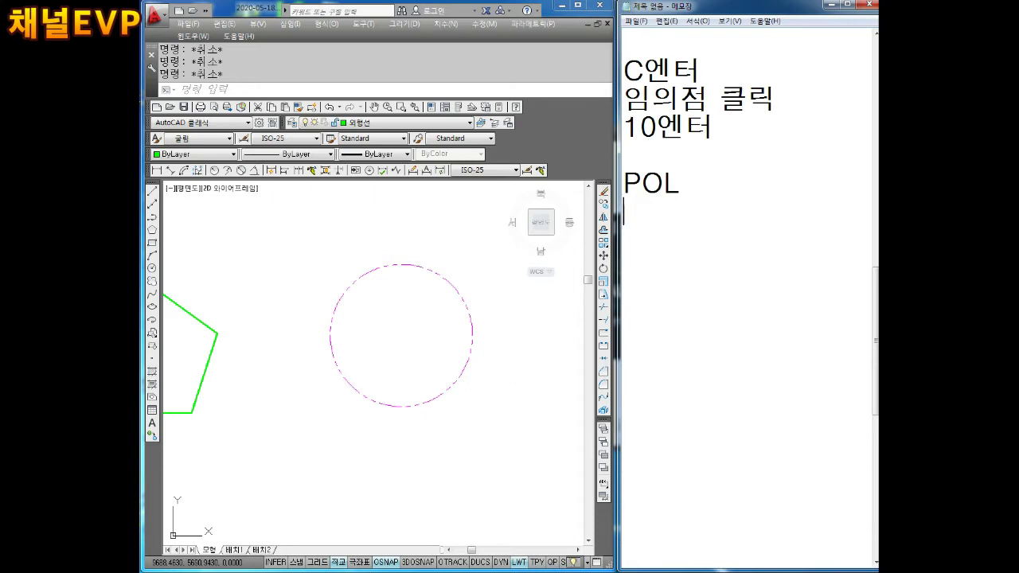
{"action": "type", "text": "5"}
{"action": "left_click", "coordinate": [691, 177]}
{"action": "type", "text": "엔터"}
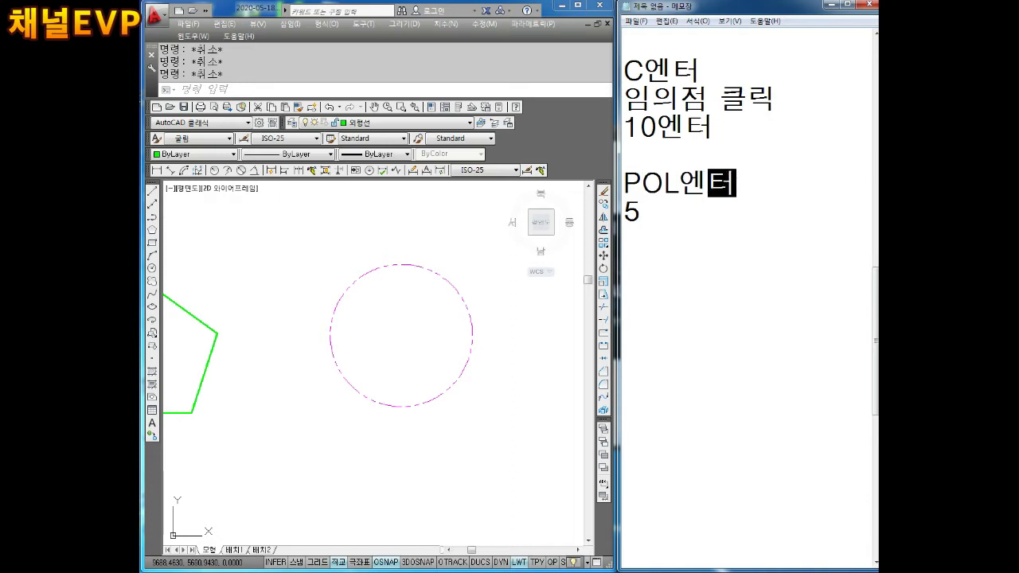
{"action": "key", "text": "Down"}
{"action": "type", "text": "엔터"}
{"action": "key", "text": "Return"}
Add the lines 중심점 클릭 and I엔터 to the notes.
{"action": "type", "text": "중심"}
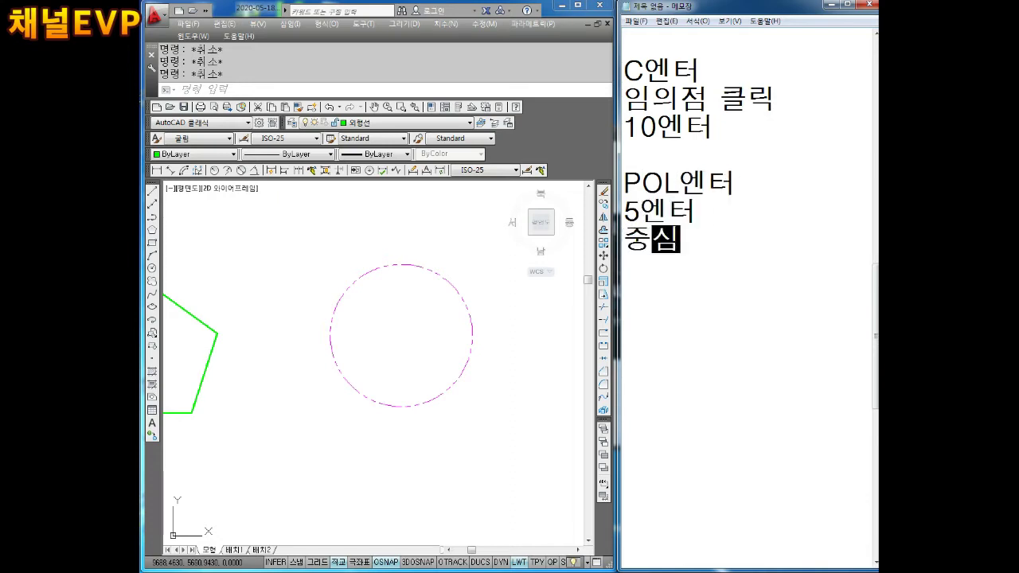
{"action": "type", "text": "점 클"}
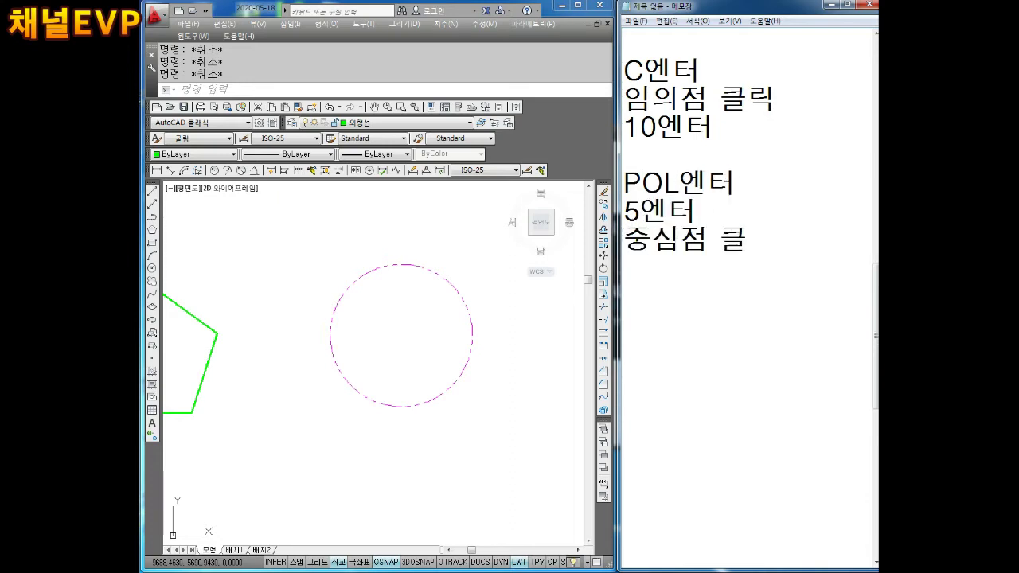
{"action": "type", "text": "릭"}
{"action": "type", "text": "I"}
{"action": "type", "text": "엔터"}
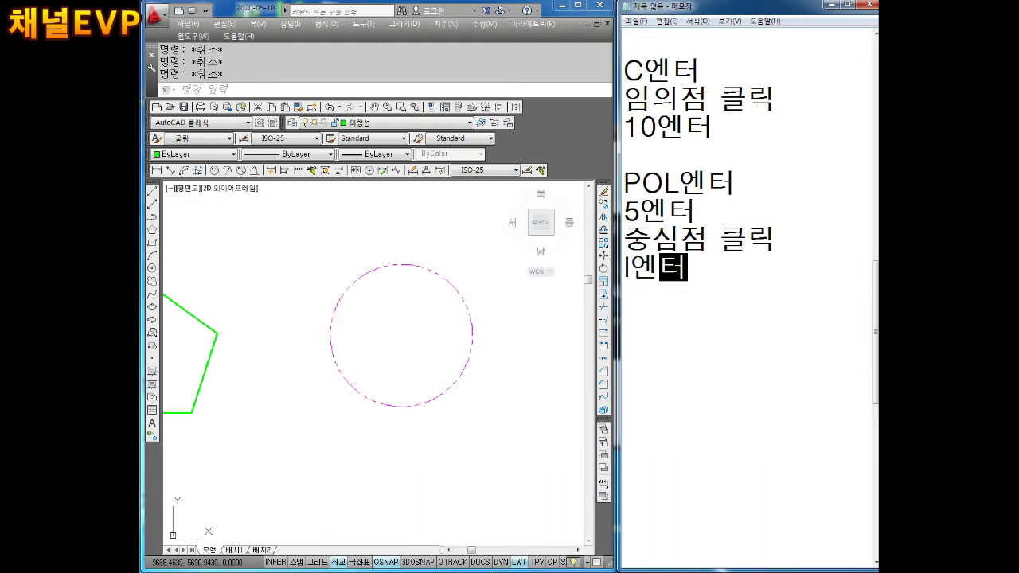
{"action": "key", "text": "Return"}
Start a 5-sided inscribed polygon centred on the circle's centre.
{"action": "left_click", "coordinate": [469, 236]}
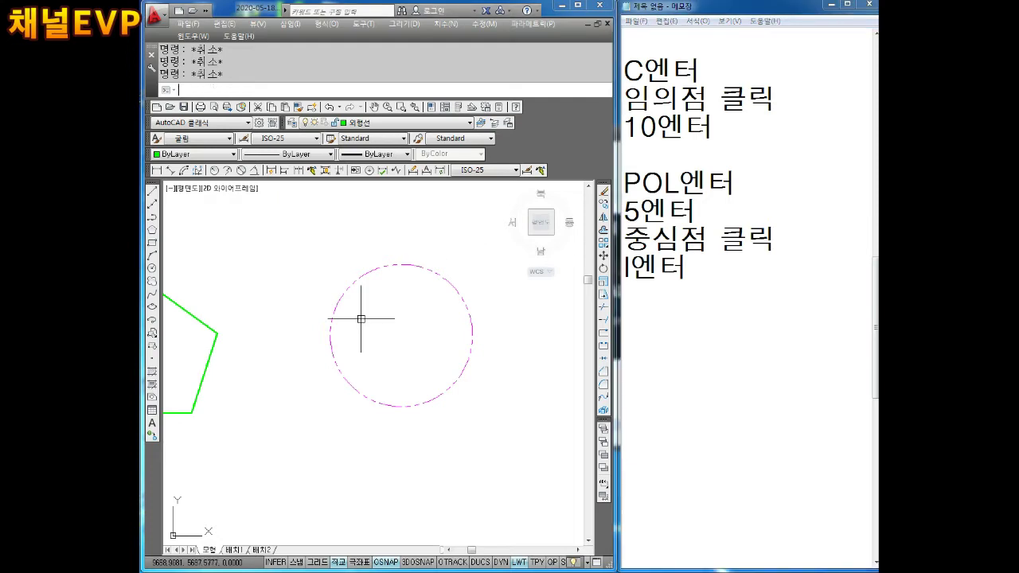
{"action": "left_click", "coordinate": [385, 89]}
{"action": "type", "text": "POL"}
{"action": "key", "text": "Return"}
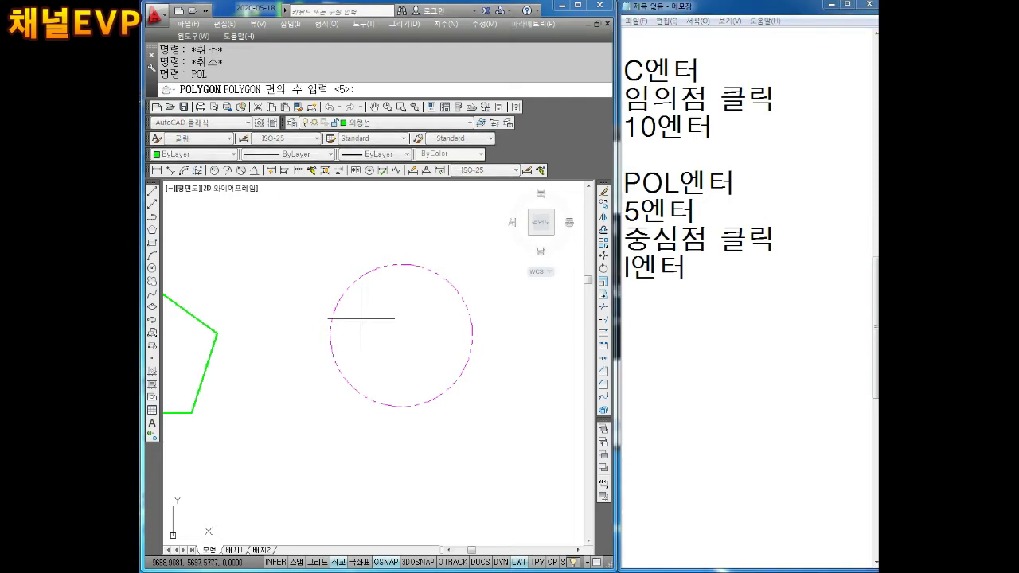
{"action": "type", "text": "5"}
{"action": "key", "text": "Return"}
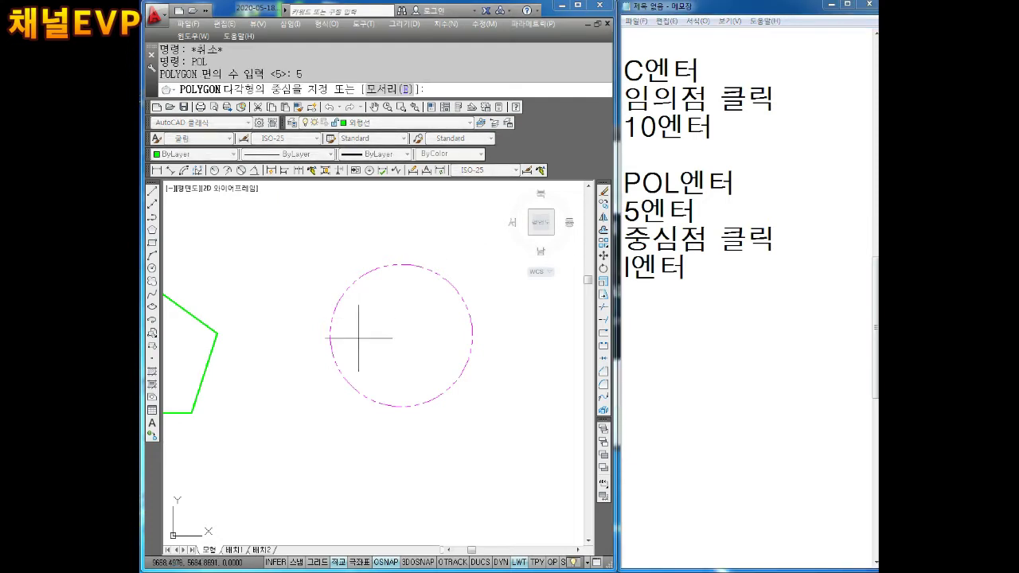
{"action": "left_click", "coordinate": [398, 335]}
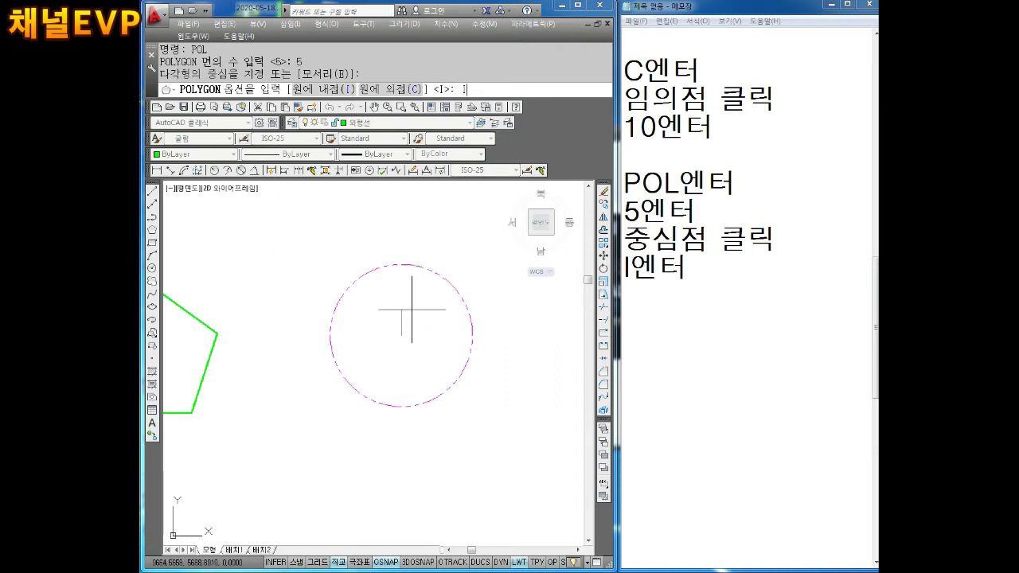
{"action": "type", "text": "I"}
{"action": "key", "text": "Return"}
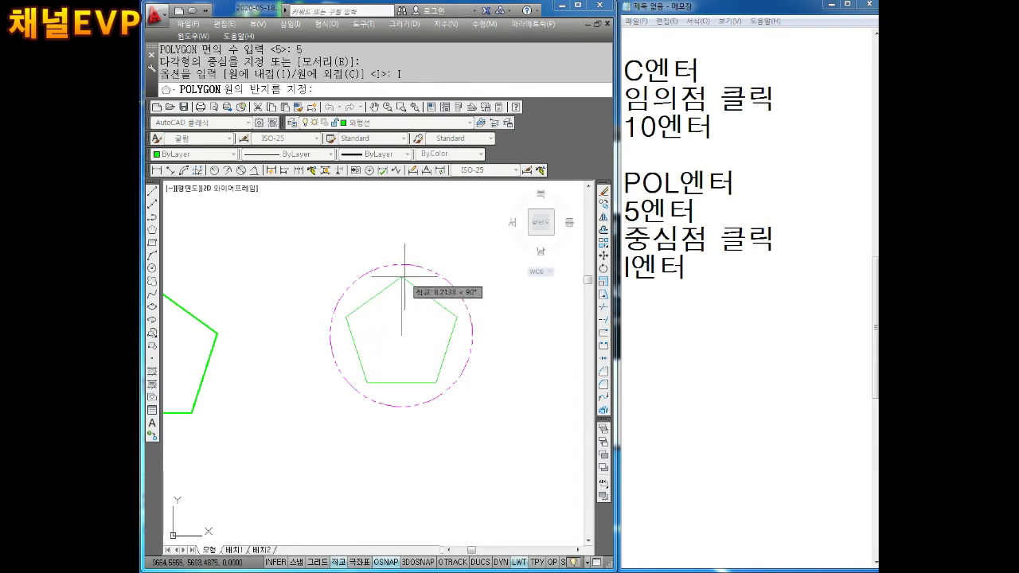
Note 12시방향 and 3시방향, then place the pentagon's vertex at the circle's top.
{"action": "left_click", "coordinate": [637, 293]}
{"action": "type", "text": "12"}
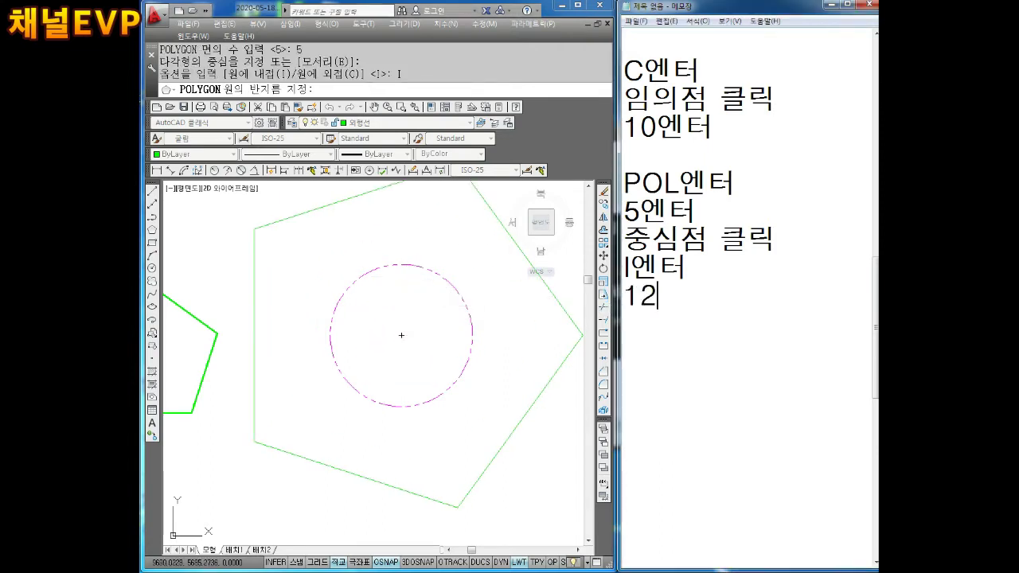
{"action": "type", "text": "시방향"}
{"action": "key", "text": "Return"}
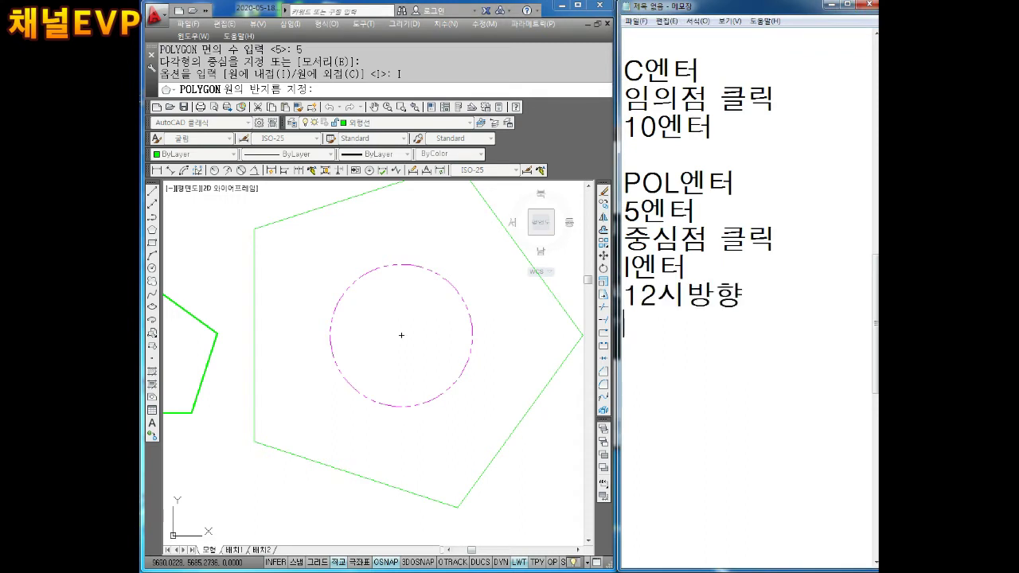
{"action": "type", "text": "3시"}
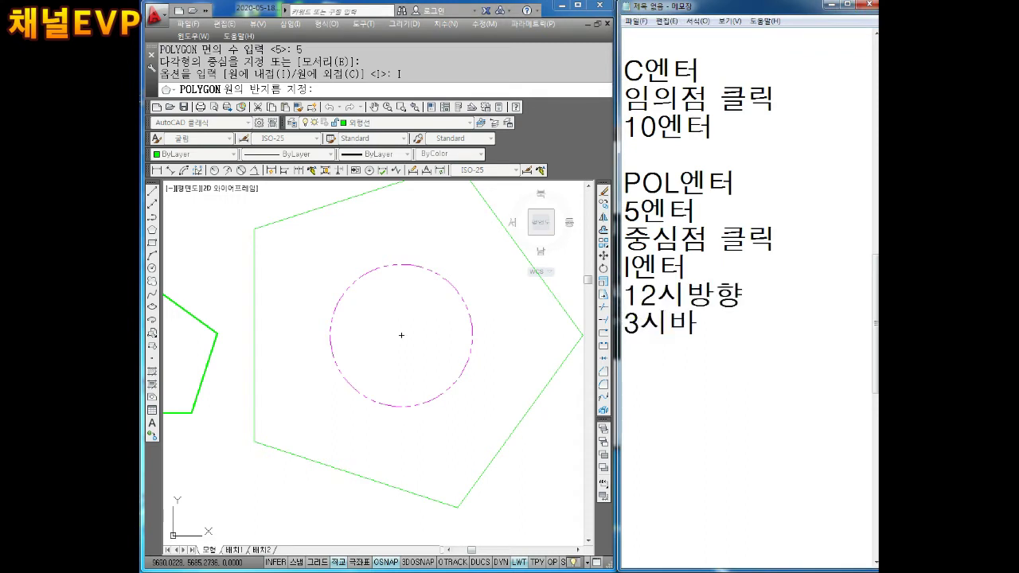
{"action": "type", "text": "방향"}
{"action": "key", "text": "Return"}
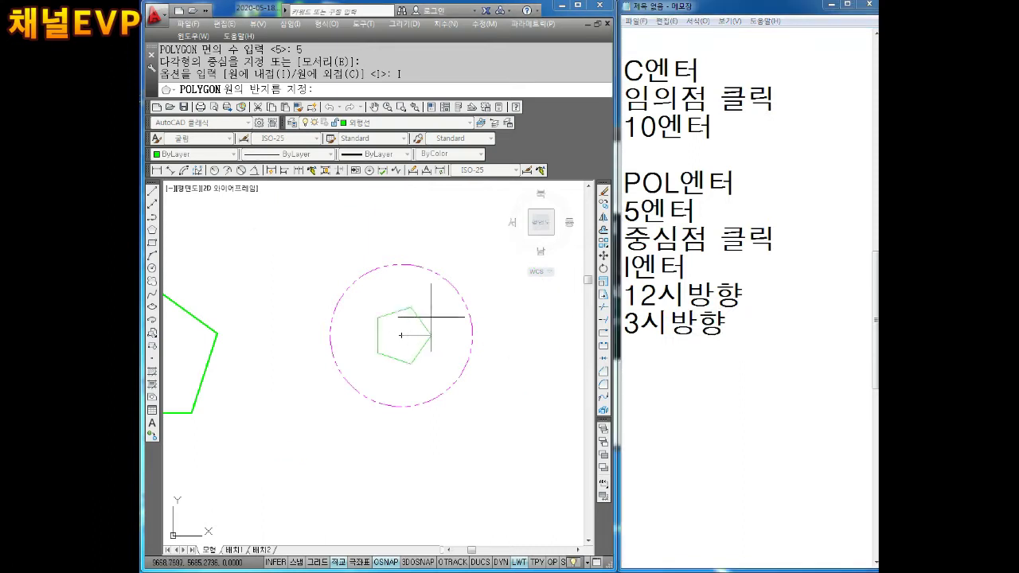
{"action": "left_click", "coordinate": [401, 264]}
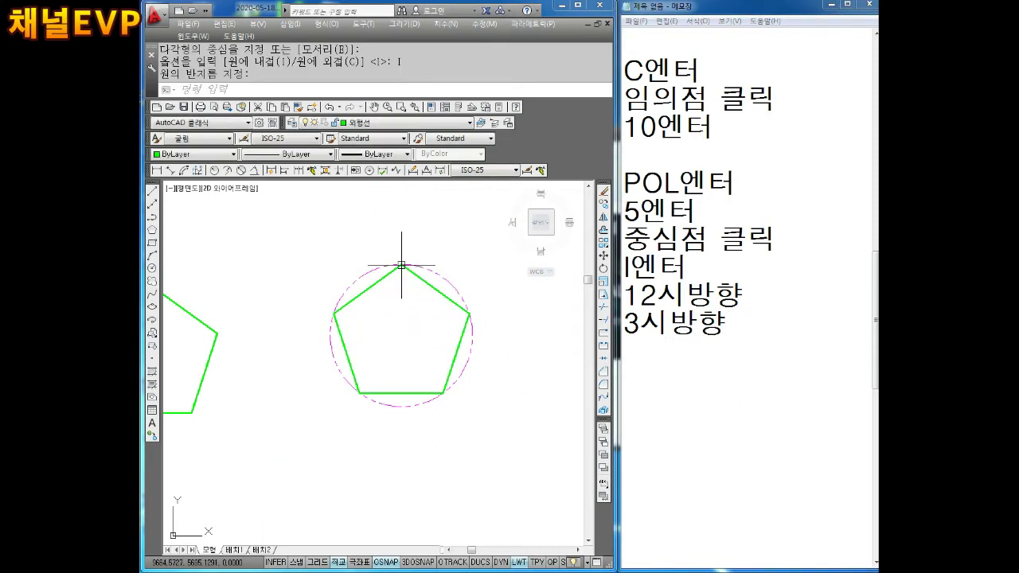
{"action": "key", "text": "Escape"}
{"action": "key", "text": "Escape"}
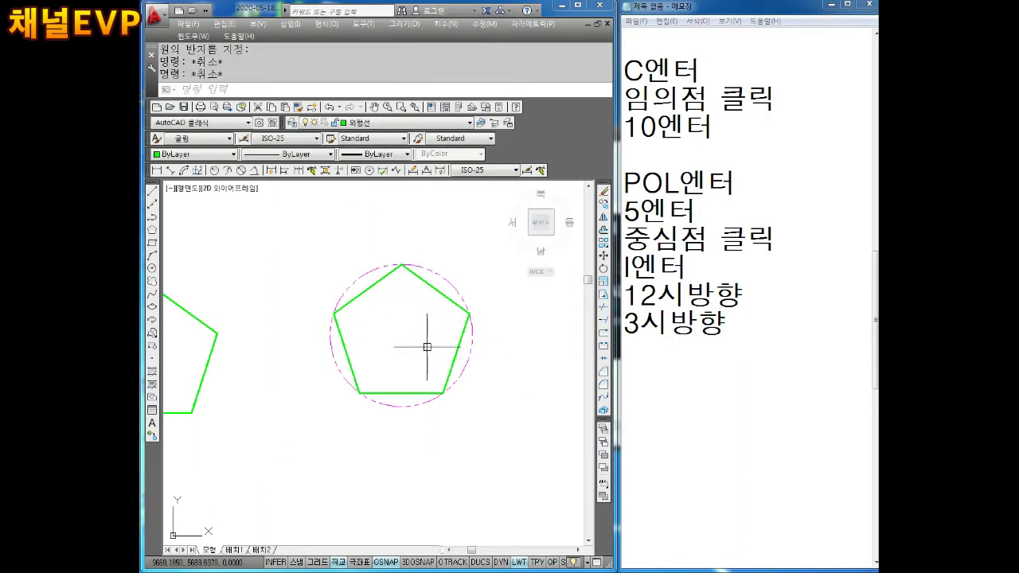
Draw a second 5-sided inscribed pentagon on the circle centre, vertex at 3 o'clock.
{"action": "type", "text": "POL"}
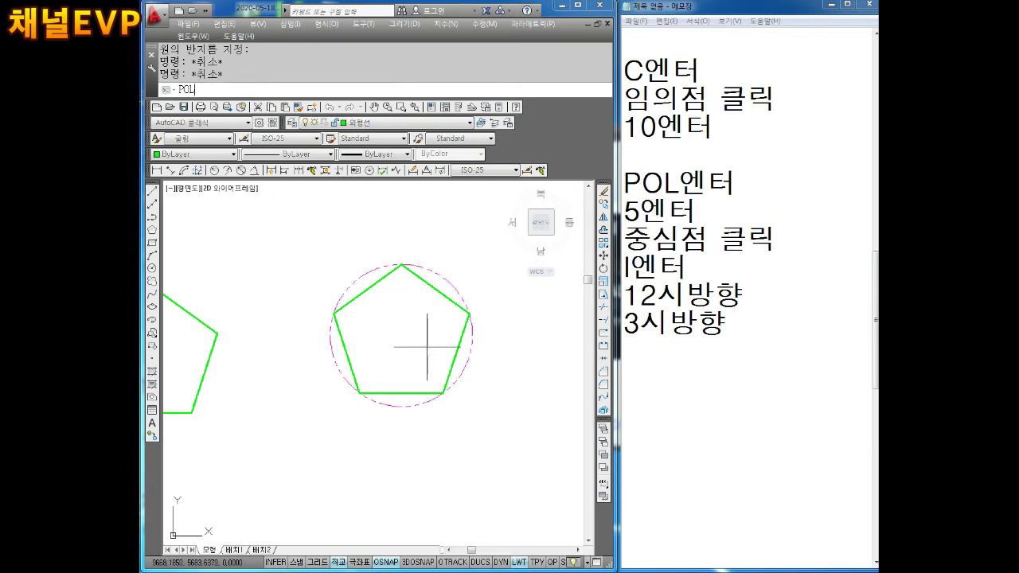
{"action": "key", "text": "Return"}
{"action": "key", "text": "Return"}
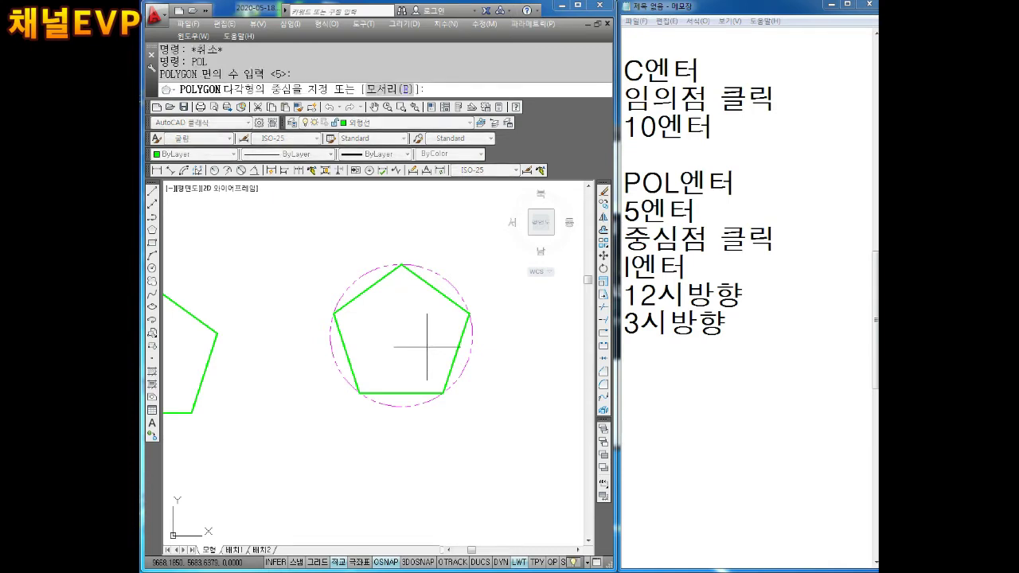
{"action": "left_click", "coordinate": [402, 336]}
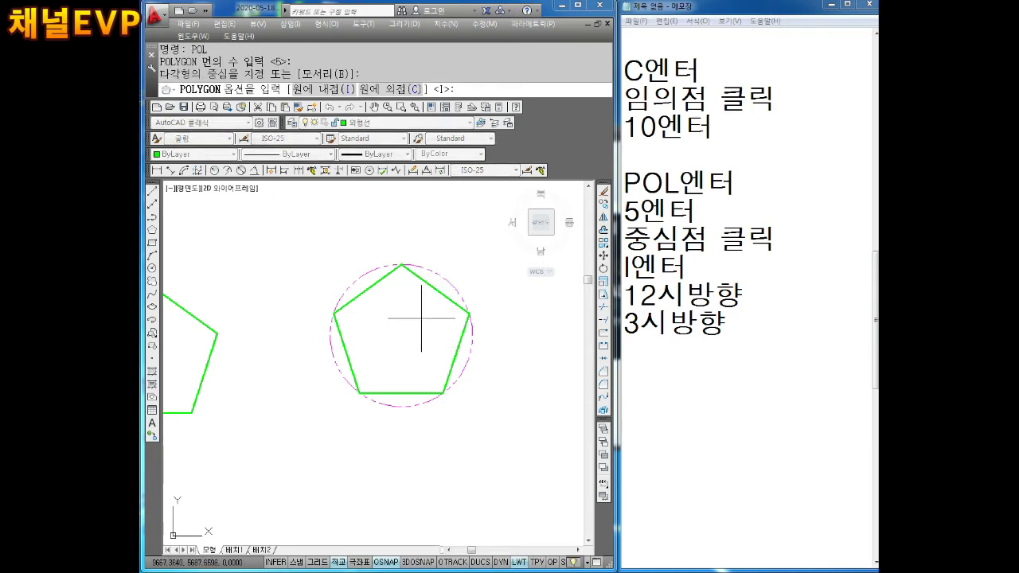
{"action": "type", "text": "I"}
{"action": "key", "text": "Return"}
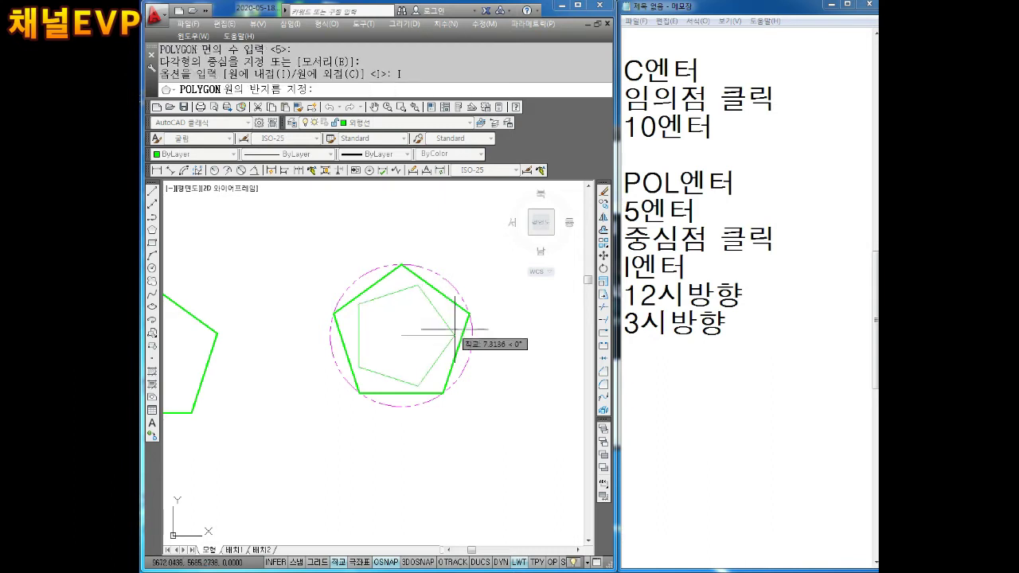
{"action": "key", "text": "Escape"}
Zoom and pan the view to shift the figures left.
{"action": "scroll", "coordinate": [429, 315], "scroll_direction": "up", "scroll_amount": 2}
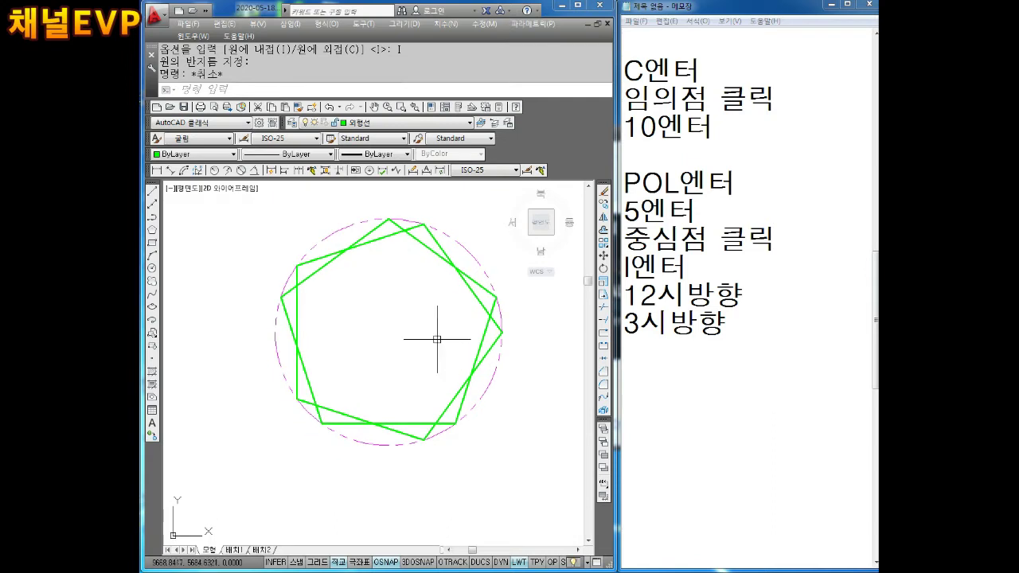
{"action": "scroll", "coordinate": [423, 271], "scroll_direction": "down", "scroll_amount": 2}
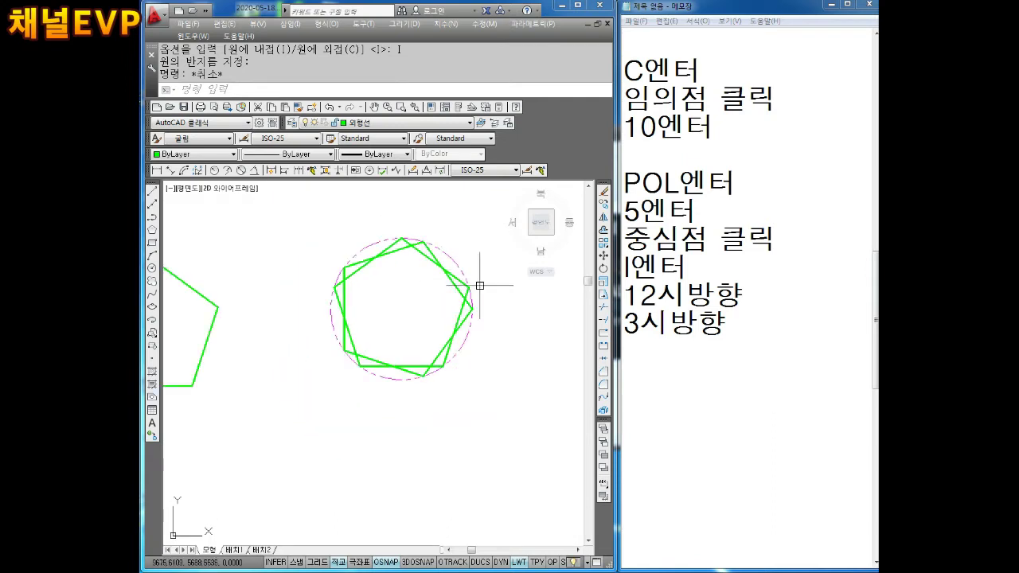
{"action": "scroll", "coordinate": [470, 295], "scroll_direction": "up", "scroll_amount": 2}
{"action": "scroll", "coordinate": [451, 309], "scroll_direction": "down", "scroll_amount": 1}
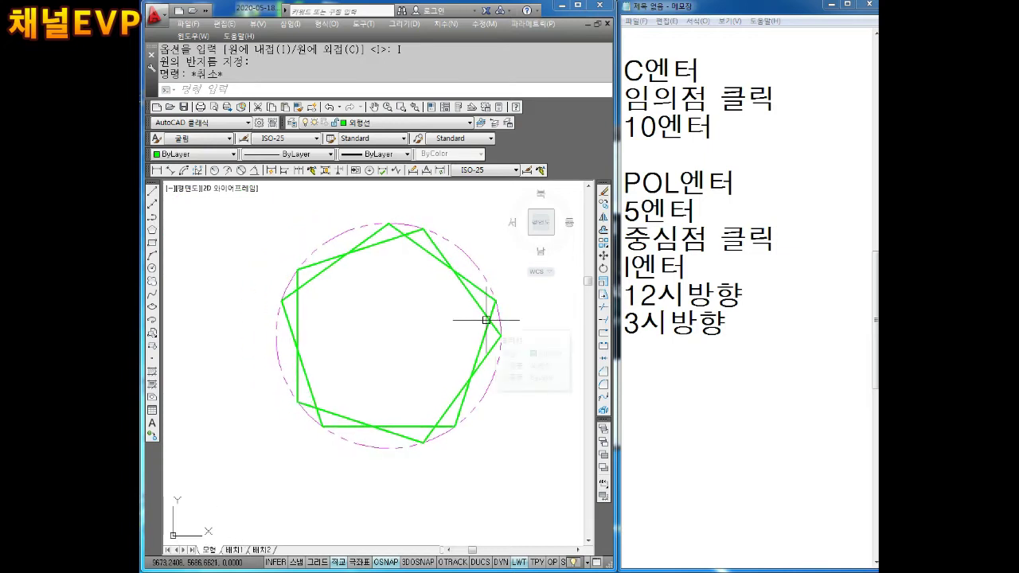
{"action": "scroll", "coordinate": [484, 318], "scroll_direction": "down", "scroll_amount": 2}
{"action": "mouse_move", "coordinate": [484, 318]}
{"action": "middle_mouse_down"}
{"action": "mouse_move", "coordinate": [371, 291]}
{"action": "mouse_move", "coordinate": [414, 315]}
{"action": "middle_mouse_up"}
{"action": "key", "text": "Escape"}
{"action": "key", "text": "Escape"}
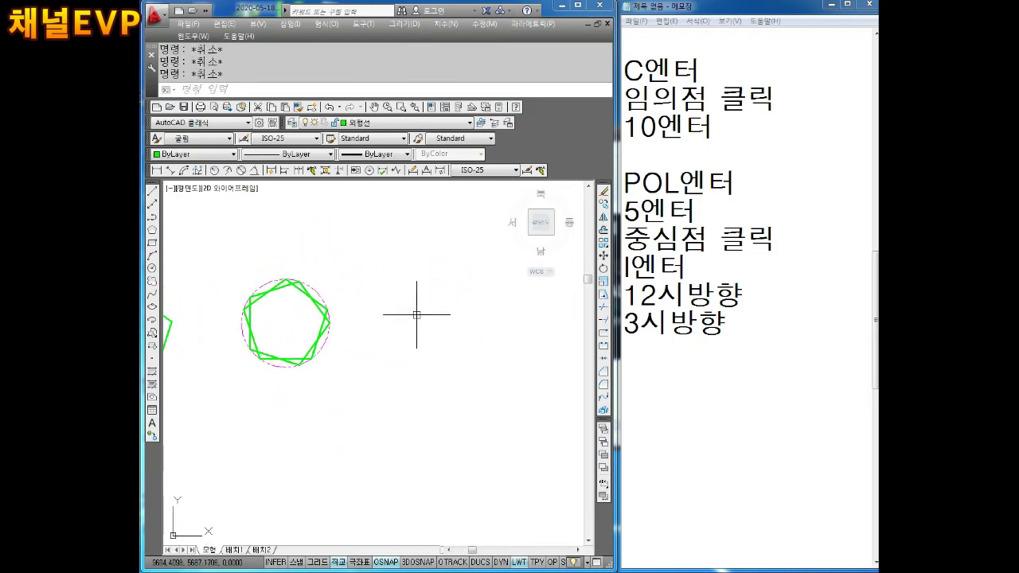
Draw a radius-10 circle to the right of the pentagons.
{"action": "type", "text": "c"}
{"action": "key", "text": "Return"}
{"action": "left_click", "coordinate": [431, 323]}
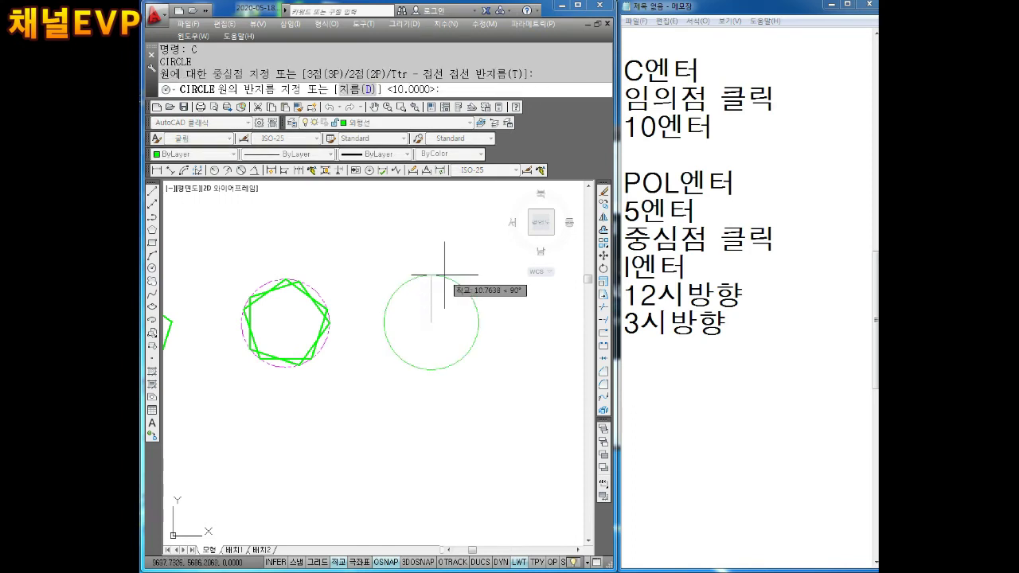
{"action": "type", "text": "10"}
{"action": "key", "text": "Return"}
{"action": "scroll", "coordinate": [446, 277], "scroll_direction": "up", "scroll_amount": 2}
{"action": "middle_click_drag", "start_coordinate": [437, 313], "coordinate": [402, 328]}
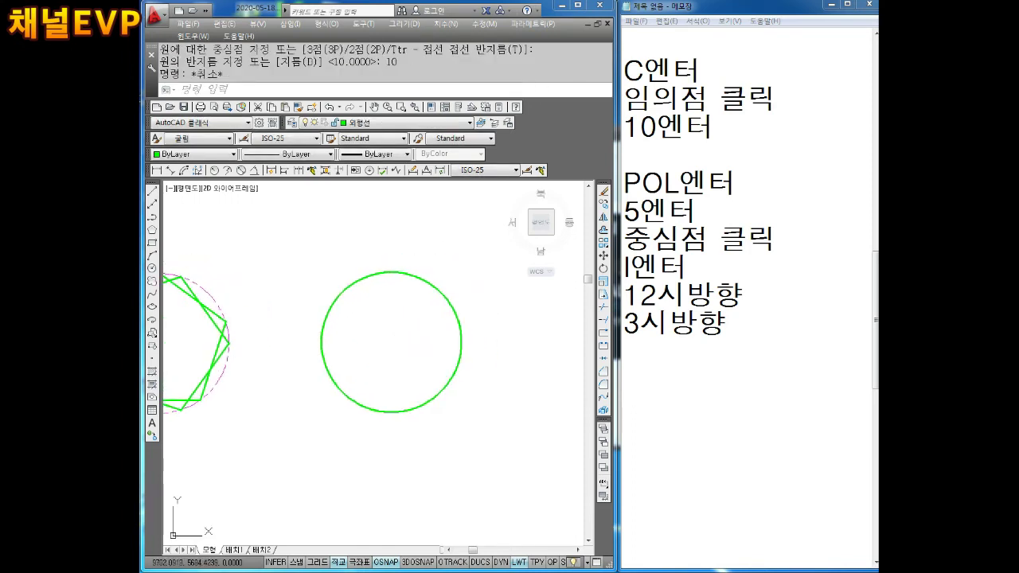
Move the new circle onto the dash-dot 가상선 layer.
{"action": "key", "text": "Escape"}
{"action": "key", "text": "Escape"}
{"action": "left_click", "coordinate": [433, 309]}
{"action": "left_click", "coordinate": [398, 260]}
{"action": "left_click", "coordinate": [395, 125]}
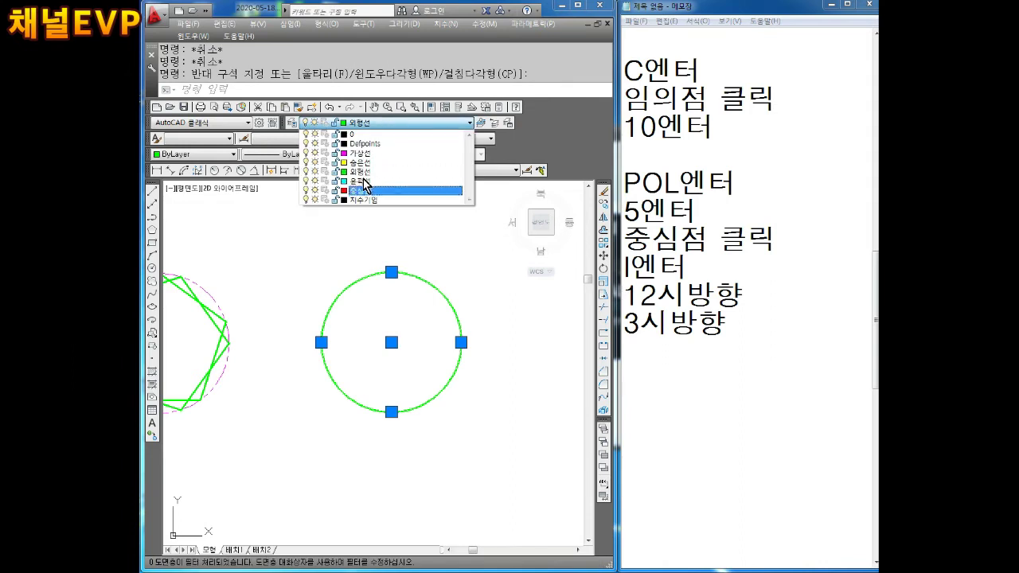
{"action": "left_click", "coordinate": [376, 159]}
{"action": "key", "text": "Escape"}
{"action": "key", "text": "Escape"}
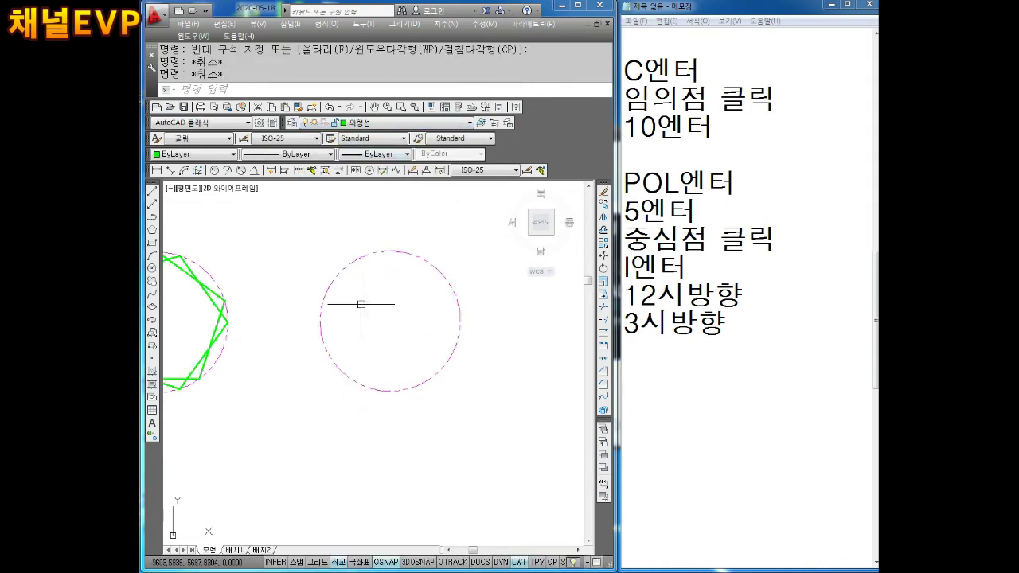
Pan and zoom to review the circle, then put the caret on the l엔터 note in Notepad.
{"action": "middle_click_drag", "start_coordinate": [386, 348], "coordinate": [429, 309]}
{"action": "scroll", "coordinate": [466, 325], "scroll_direction": "down", "scroll_amount": 1}
{"action": "scroll", "coordinate": [464, 314], "scroll_direction": "up", "scroll_amount": 2}
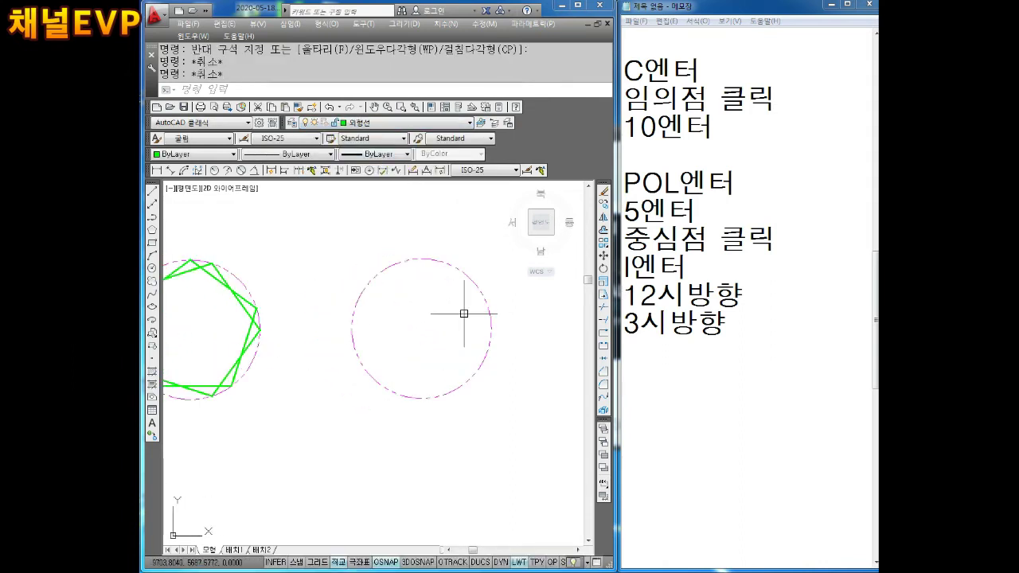
{"action": "scroll", "coordinate": [509, 328], "scroll_direction": "down", "scroll_amount": 1}
{"action": "key", "text": "Escape"}
{"action": "left_click", "coordinate": [626, 267]}
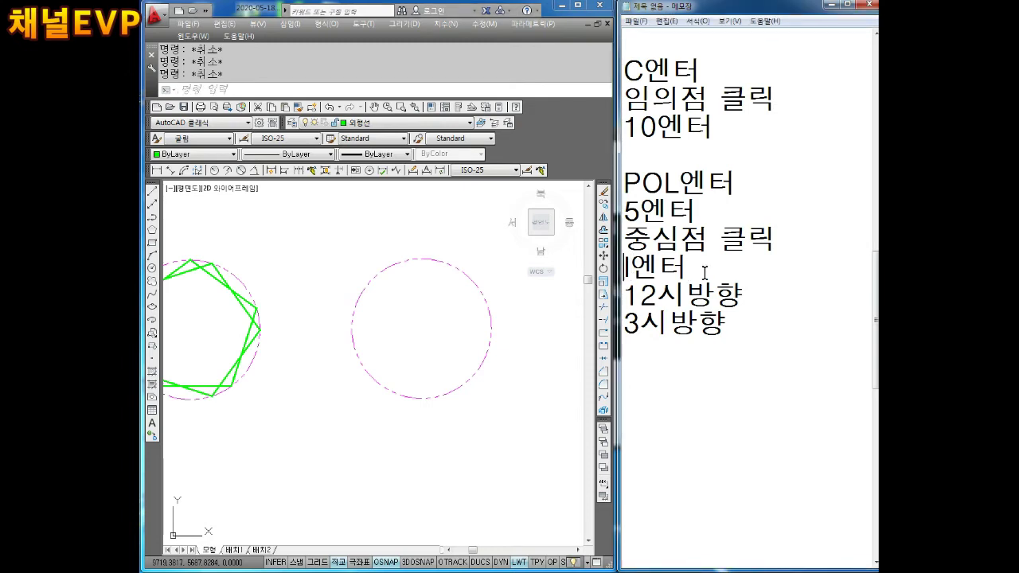
Change the l엔터 note to C엔터 in Notepad.
{"action": "key", "text": "Delete"}
{"action": "type", "text": "C"}
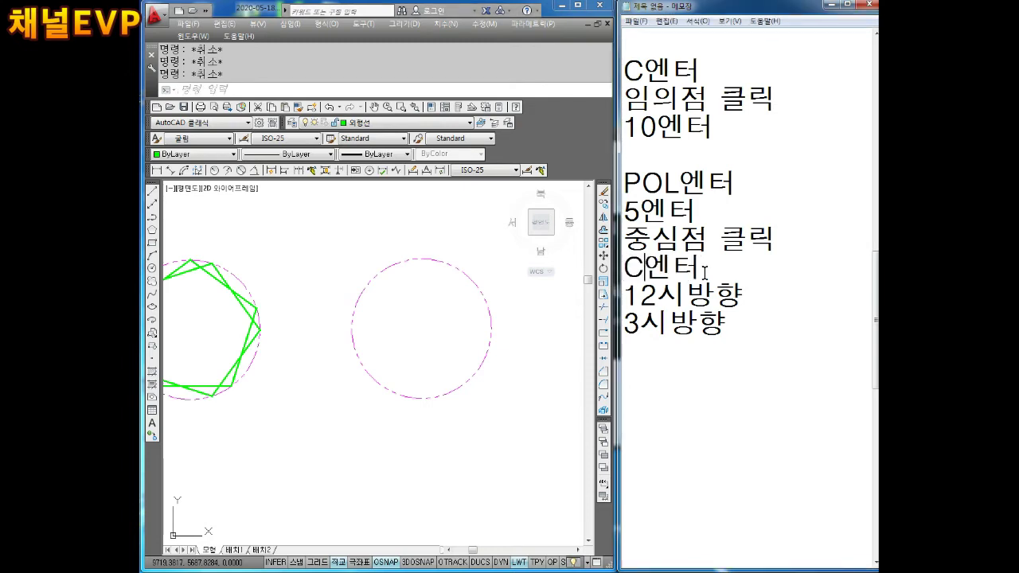
{"action": "left_click", "coordinate": [375, 458]}
{"action": "scroll", "coordinate": [398, 430], "scroll_direction": "down", "scroll_amount": 1}
{"action": "scroll", "coordinate": [445, 426], "scroll_direction": "up", "scroll_amount": 1}
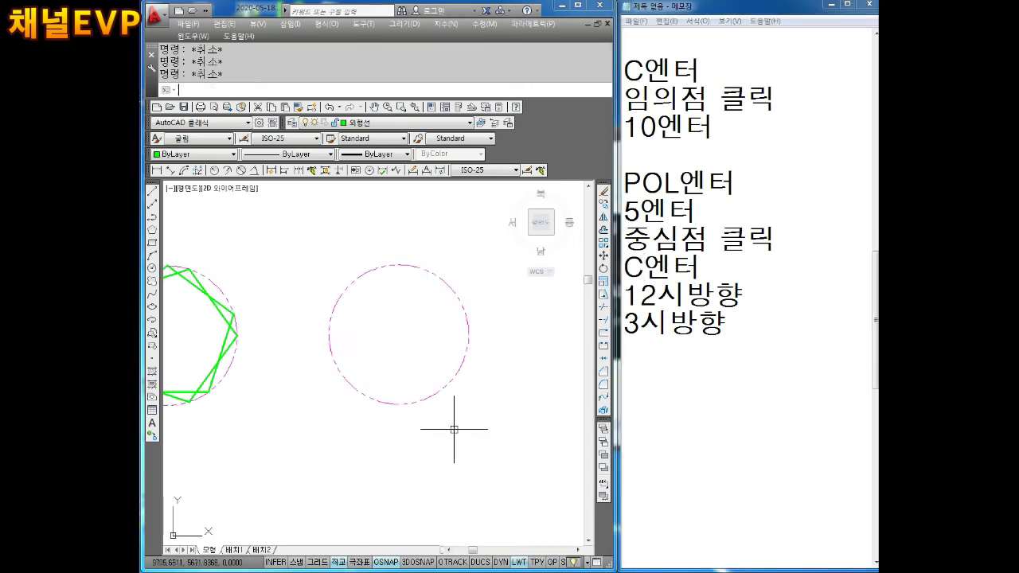
{"action": "left_click", "coordinate": [386, 89]}
Circumscribe a pentagon about the small circle, touching its top quadrant.
{"action": "type", "text": "POL"}
{"action": "key", "text": "Return"}
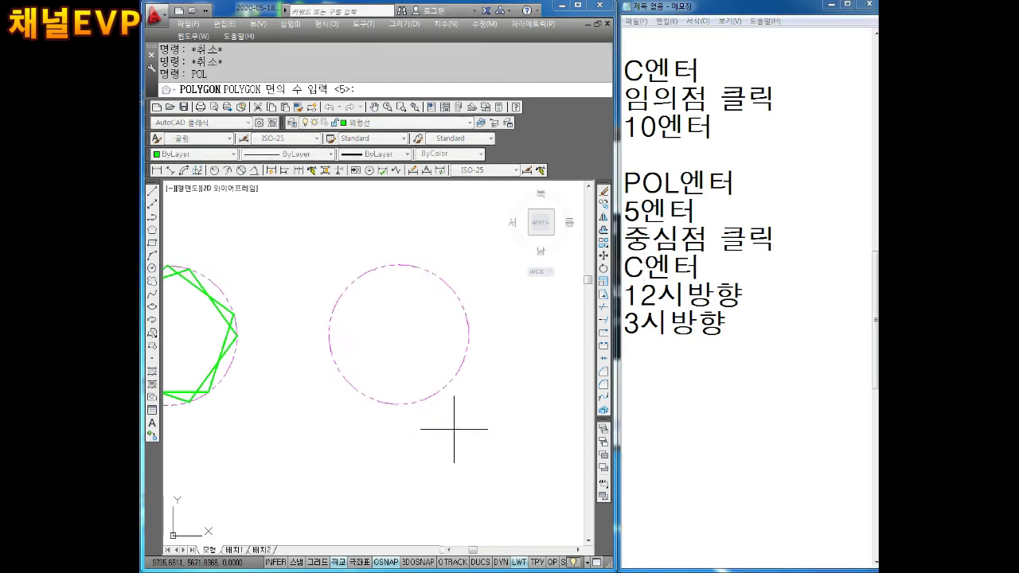
{"action": "key", "text": "Return"}
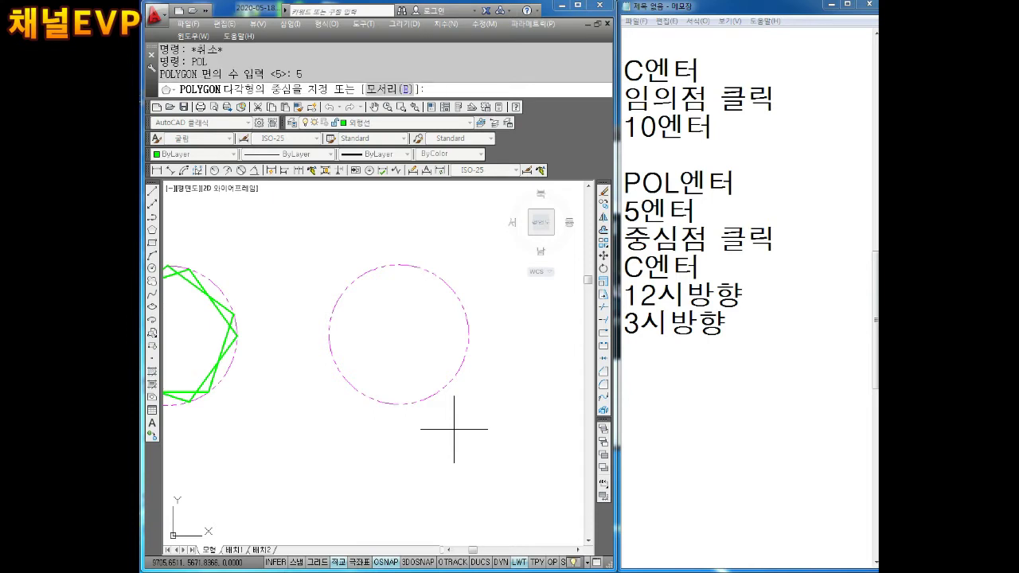
{"action": "left_click", "coordinate": [400, 334]}
{"action": "type", "text": "C"}
{"action": "key", "text": "Return"}
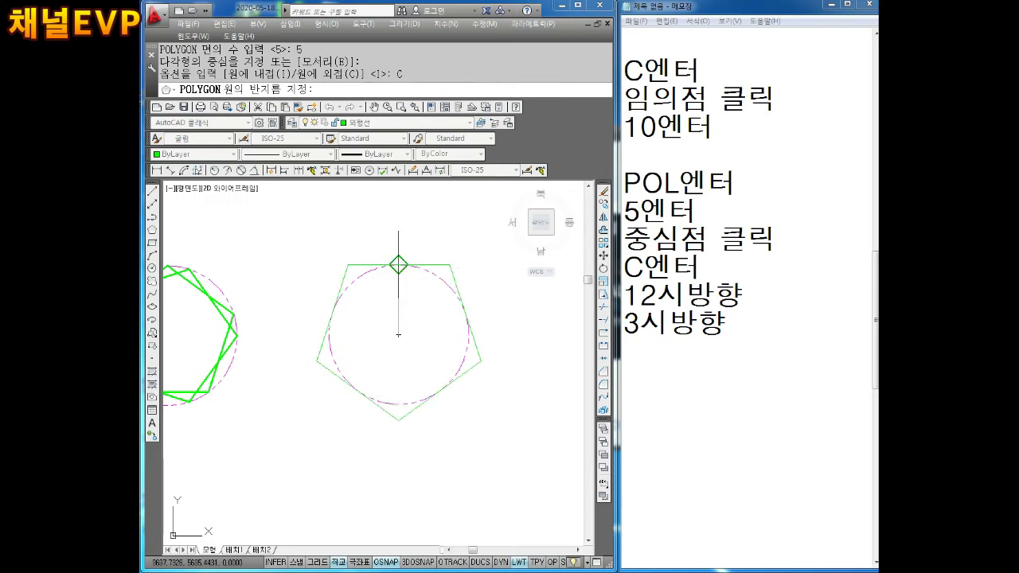
{"action": "left_click", "coordinate": [398, 265]}
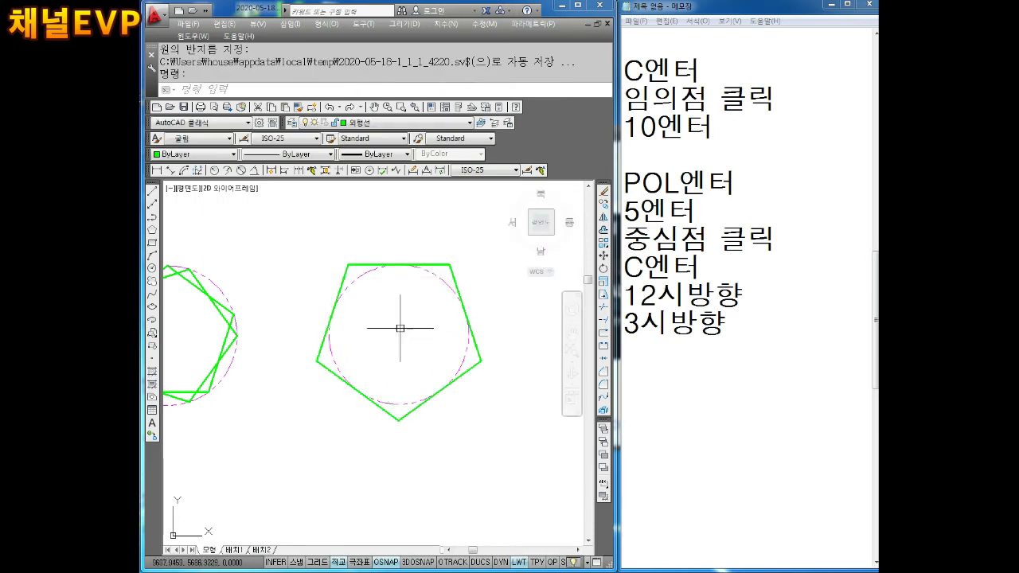
Circumscribe a second pentagon about the same circle, set at 3 o'clock.
{"action": "type", "text": "pol"}
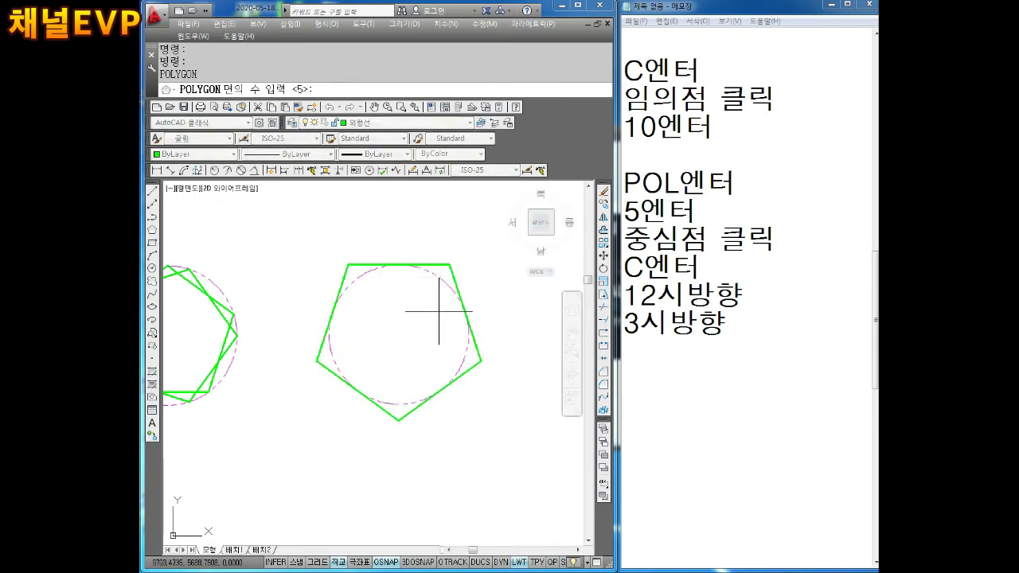
{"action": "key", "text": "Return"}
{"action": "key", "text": "Return"}
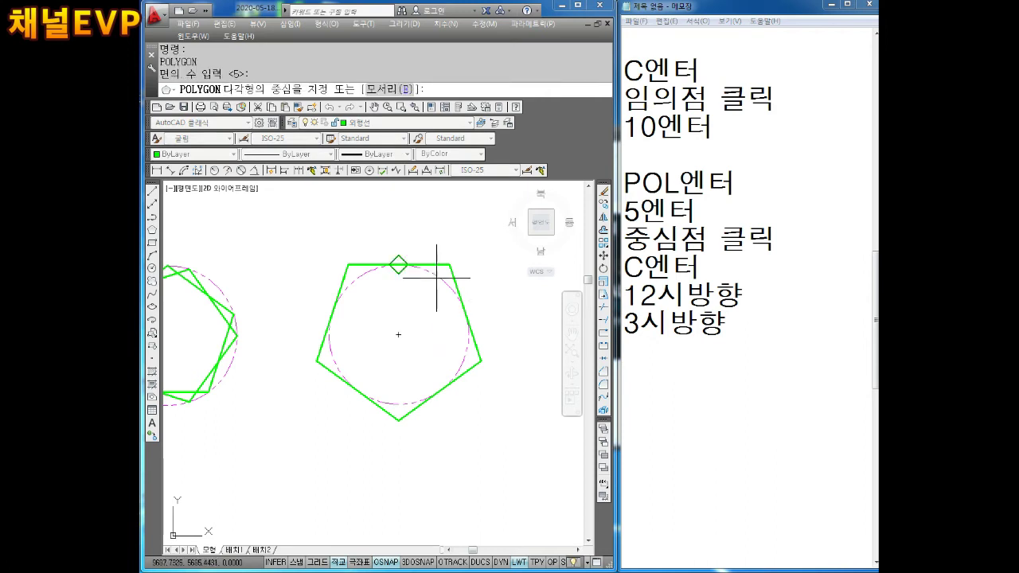
{"action": "left_click", "coordinate": [398, 334]}
{"action": "type", "text": "C"}
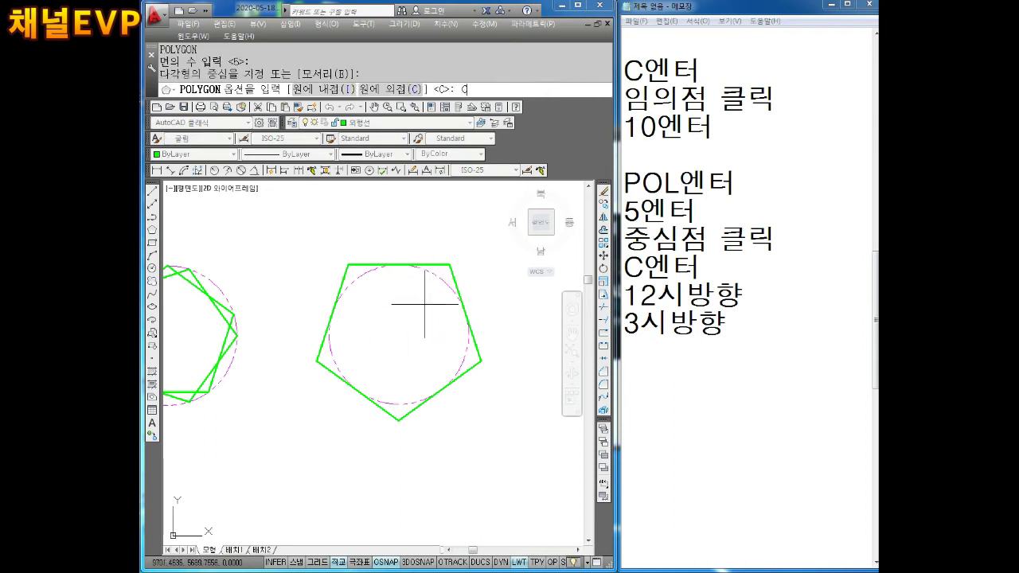
{"action": "key", "text": "Return"}
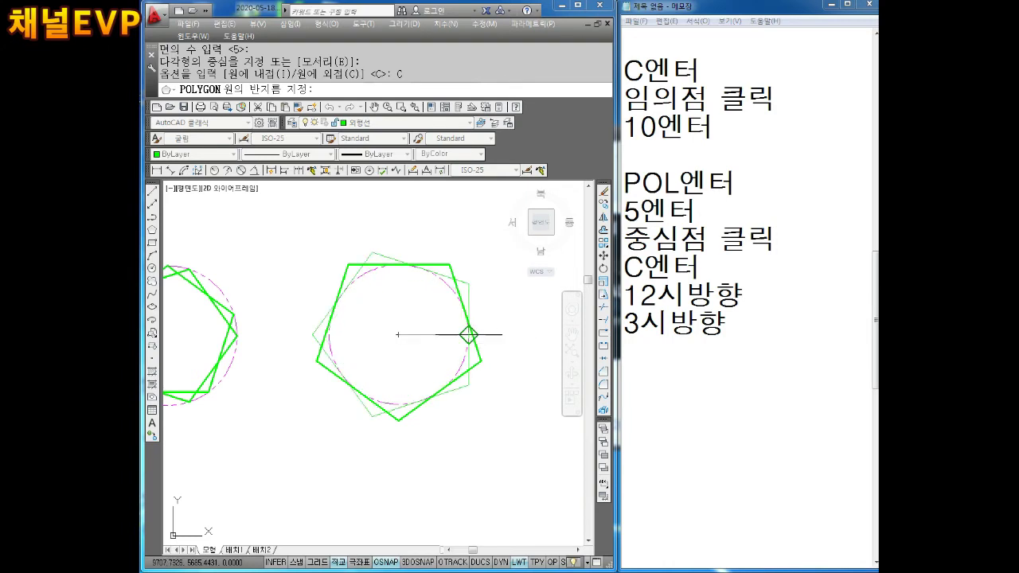
{"action": "key", "text": "Escape"}
{"action": "key", "text": "Escape"}
{"action": "scroll", "coordinate": [393, 334], "scroll_direction": "up", "scroll_amount": 4}
{"action": "scroll", "coordinate": [402, 338], "scroll_direction": "down", "scroll_amount": 2}
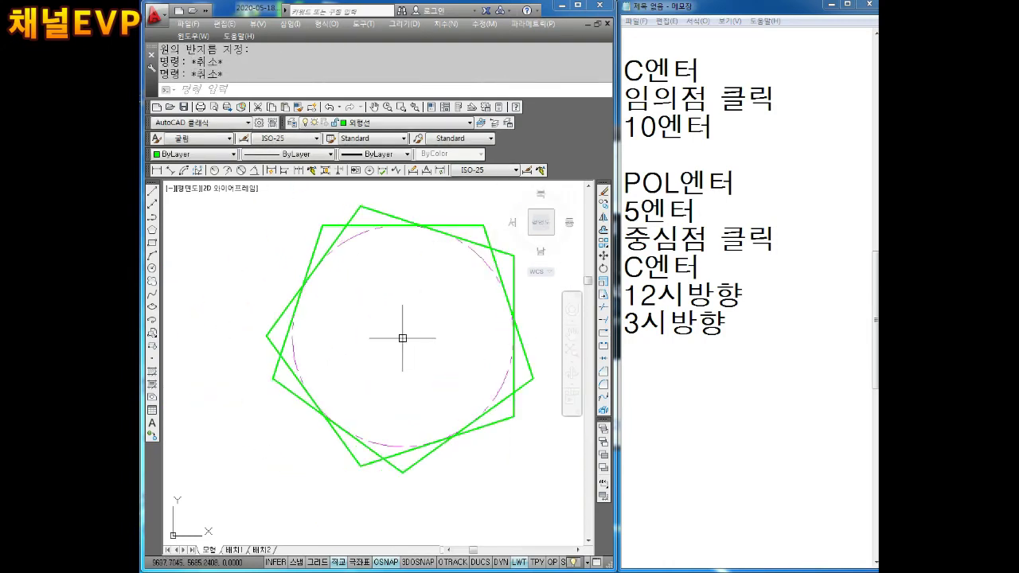
{"action": "scroll", "coordinate": [470, 337], "scroll_direction": "down", "scroll_amount": 2}
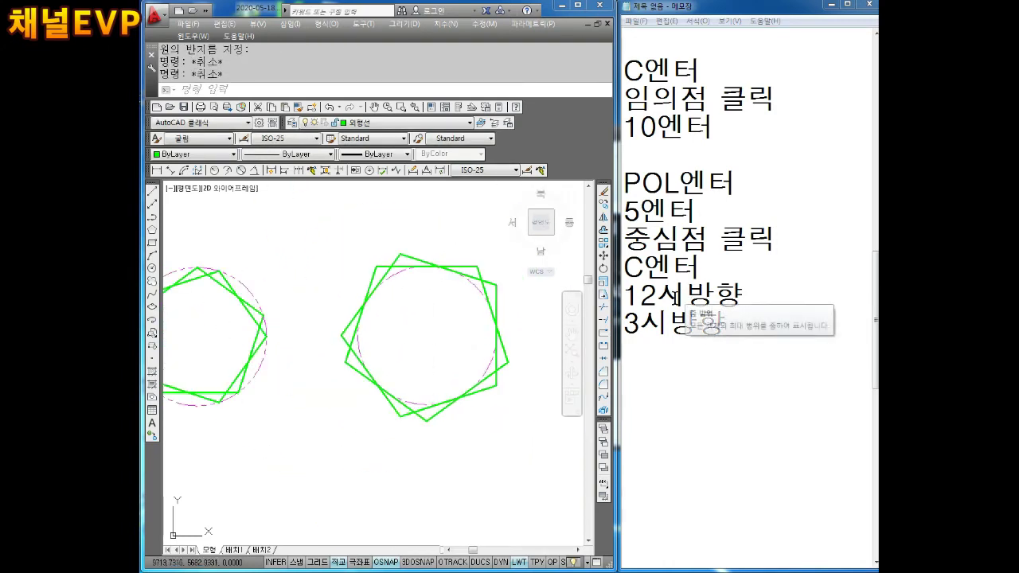
Pan and zoom around the drawing to review the inscribed and circumscribed pentagon pairs.
{"action": "middle_click_drag", "start_coordinate": [357, 352], "coordinate": [376, 341]}
{"action": "middle_click_drag", "start_coordinate": [223, 279], "coordinate": [275, 292]}
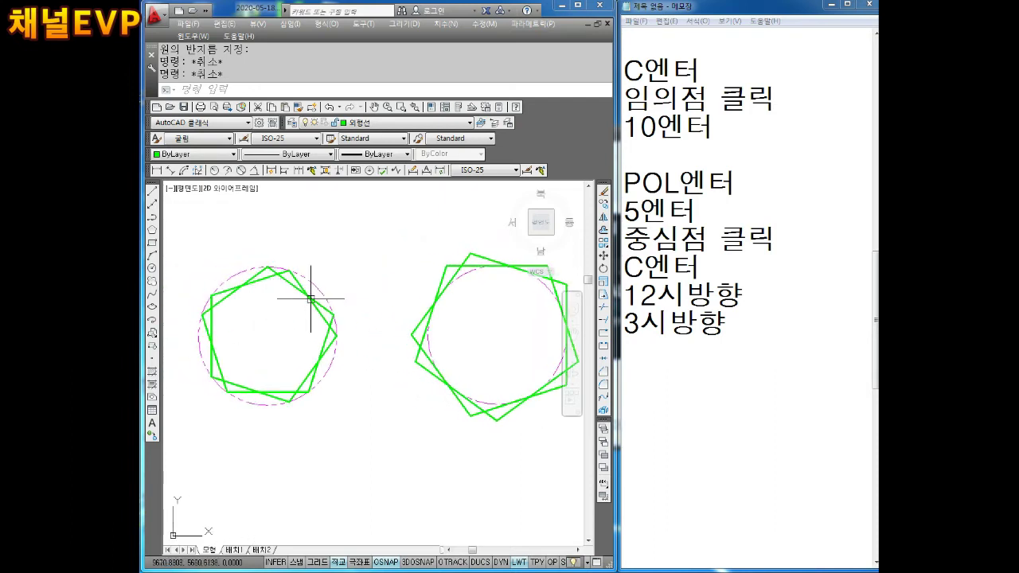
{"action": "scroll", "coordinate": [311, 299], "scroll_direction": "down", "scroll_amount": 3}
{"action": "scroll", "coordinate": [378, 303], "scroll_direction": "up", "scroll_amount": 3}
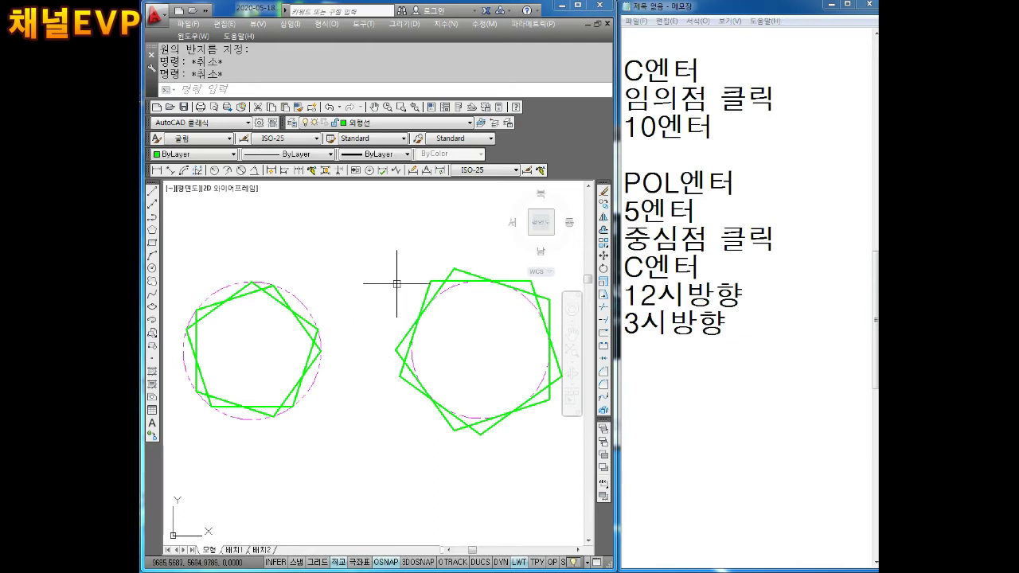
{"action": "scroll", "coordinate": [364, 234], "scroll_direction": "down", "scroll_amount": 1}
{"action": "scroll", "coordinate": [366, 239], "scroll_direction": "down", "scroll_amount": 3}
{"action": "scroll", "coordinate": [398, 322], "scroll_direction": "up", "scroll_amount": 1}
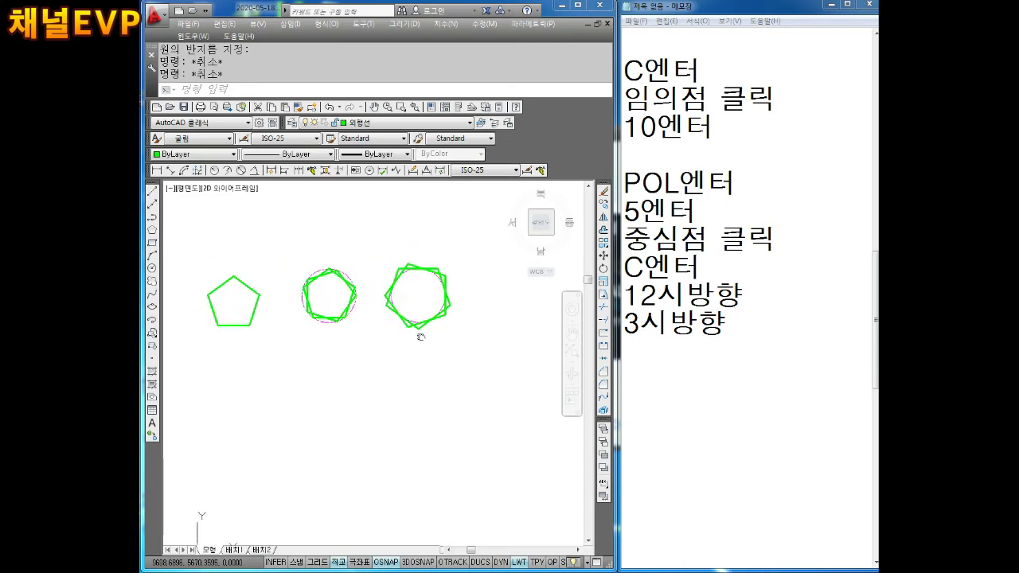
{"action": "scroll", "coordinate": [391, 286], "scroll_direction": "up", "scroll_amount": 1}
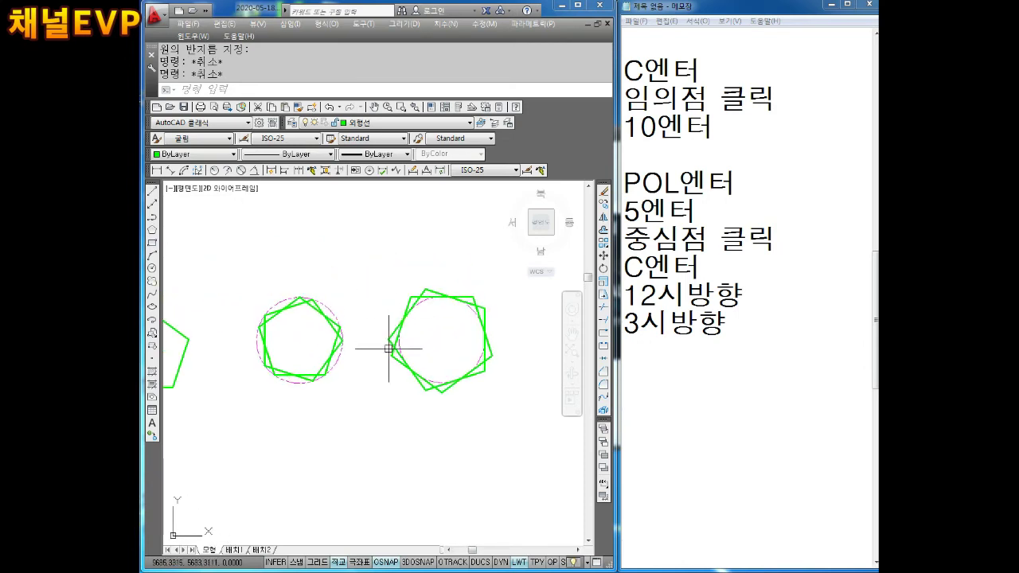
{"action": "scroll", "coordinate": [367, 367], "scroll_direction": "down", "scroll_amount": 2}
{"action": "scroll", "coordinate": [282, 319], "scroll_direction": "down", "scroll_amount": 3}
Clear space in Notepad and begin a fresh note block with the line C엔터.
{"action": "left_click", "coordinate": [679, 380]}
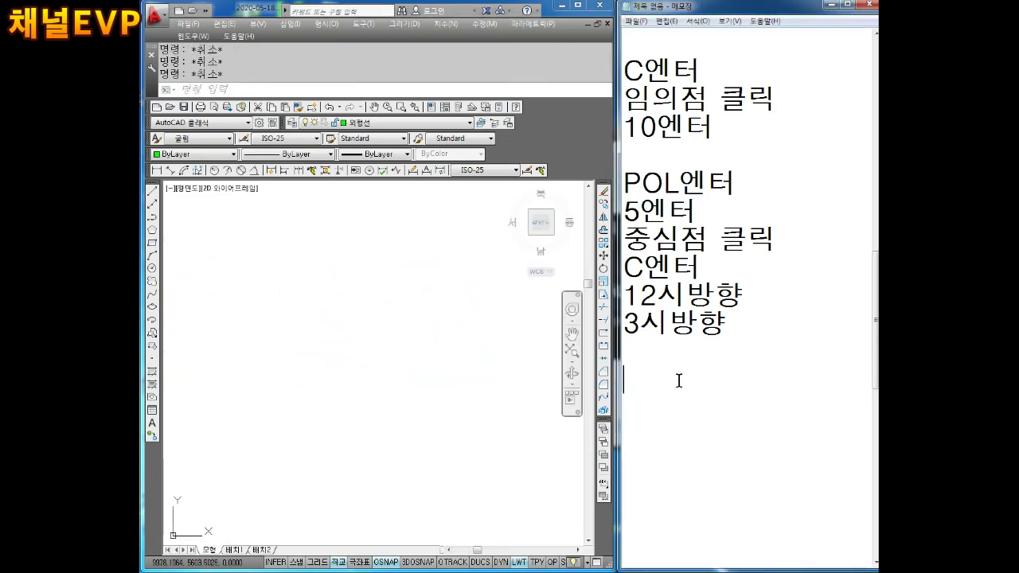
{"action": "key", "text": "Return"}
{"action": "key", "text": "Return"}
{"action": "key", "text": "Return"}
{"action": "key", "text": "Return"}
{"action": "key", "text": "Return"}
{"action": "key", "text": "Return"}
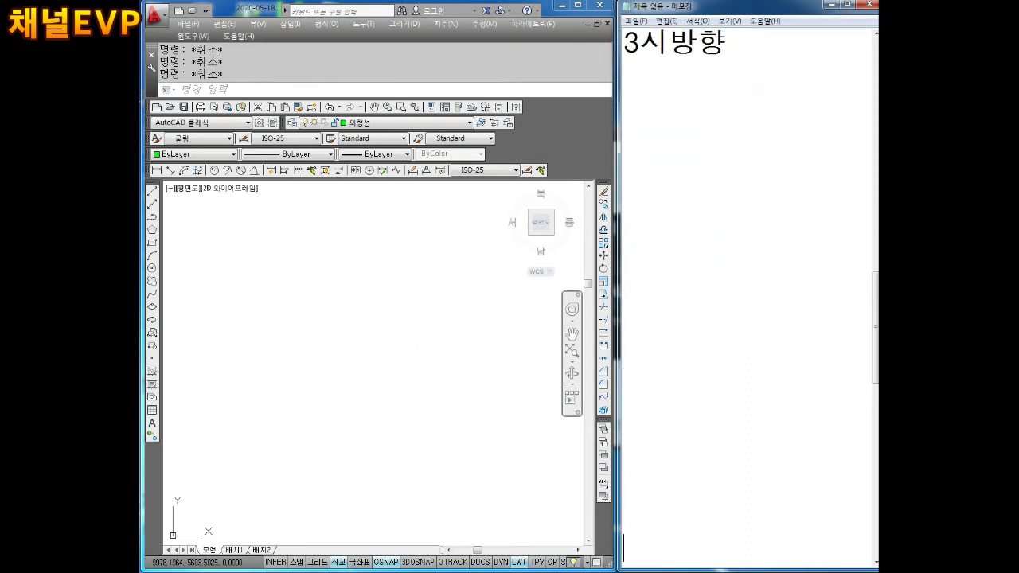
{"action": "key", "text": "Return"}
{"action": "key", "text": "Return"}
{"action": "type", "text": "C"}
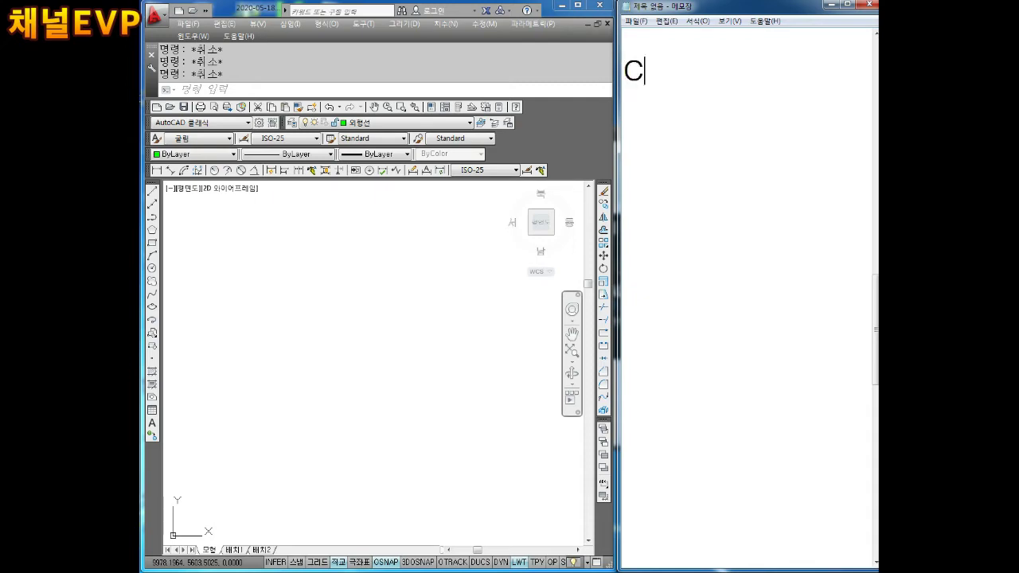
{"action": "type", "text": "DP"}
{"action": "type", "text": "ㅇ"}
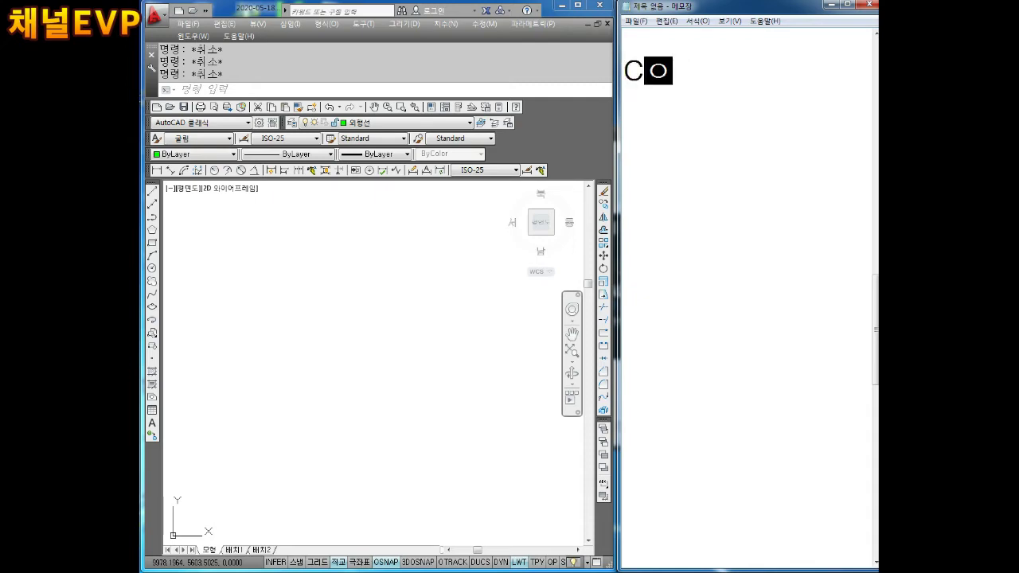
{"action": "type", "text": "터"}
{"action": "key", "text": "Return"}
Start the CIRCLE command in AutoCAD with C.
{"action": "left_click", "coordinate": [337, 371]}
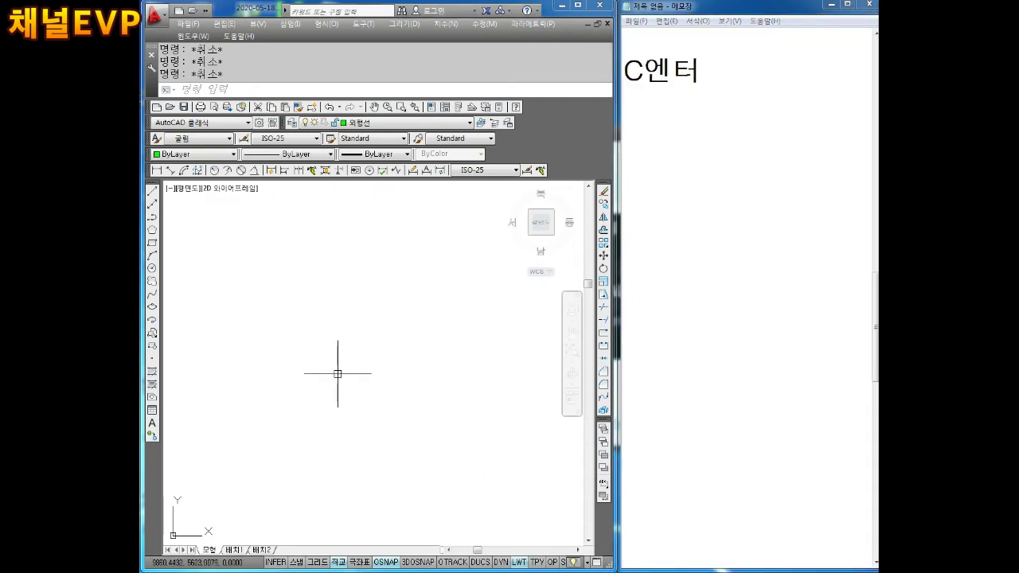
{"action": "type", "text": "c"}
{"action": "key", "text": "Return"}
Draw a diameter-39 circle and give it a Ø39 diameter dimension.
{"action": "left_click", "coordinate": [364, 334]}
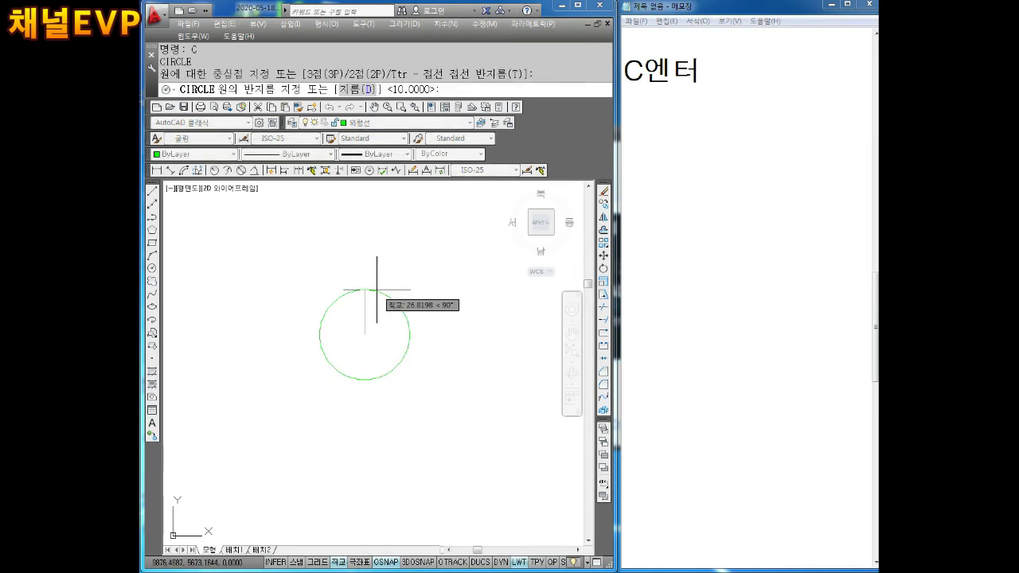
{"action": "key", "text": "Return"}
{"action": "type", "text": "39"}
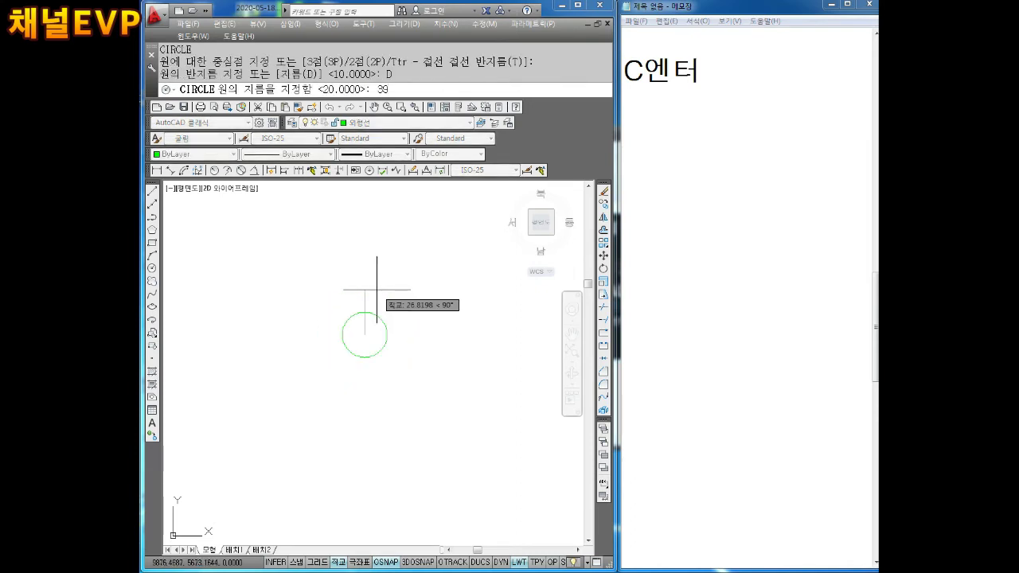
{"action": "key", "text": "Return"}
{"action": "key", "text": "Escape"}
{"action": "key", "text": "Escape"}
{"action": "scroll", "coordinate": [353, 292], "scroll_direction": "up", "scroll_amount": 2}
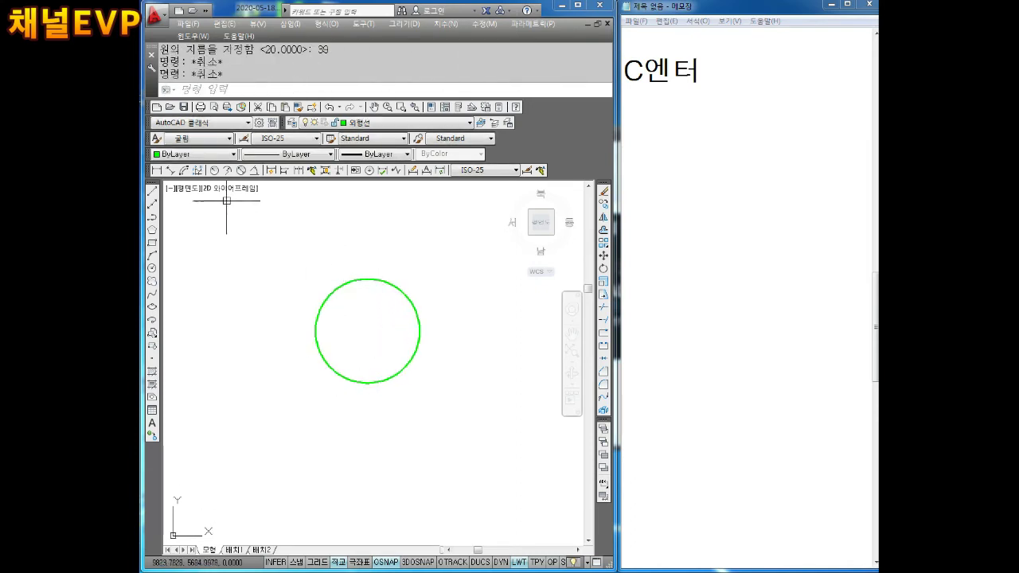
{"action": "left_click", "coordinate": [240, 169]}
{"action": "left_click", "coordinate": [406, 295]}
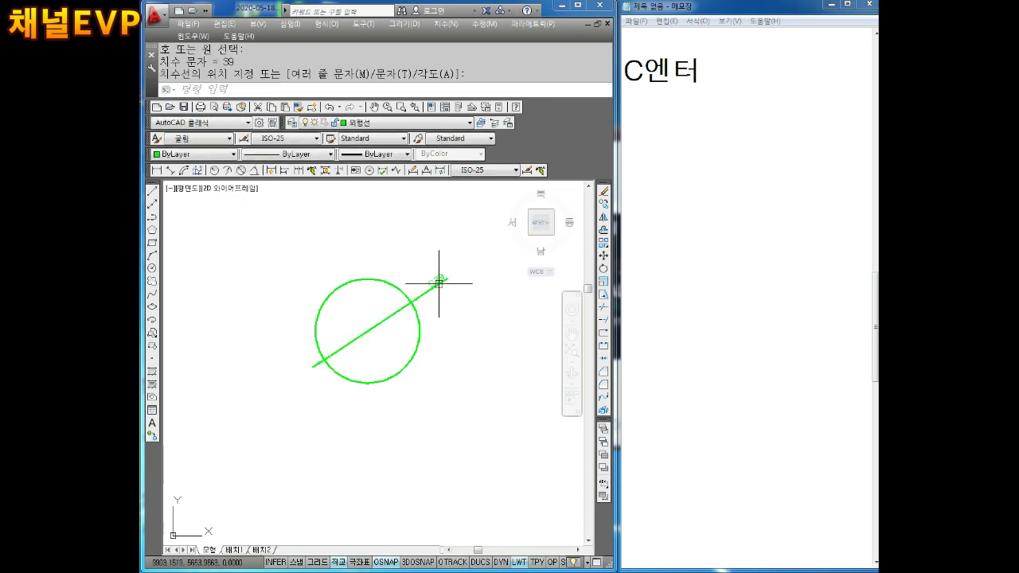
{"action": "left_click", "coordinate": [438, 283]}
Move the diameter-39 circle onto the dash-dot 가상선 layer.
{"action": "left_click", "coordinate": [467, 257]}
{"action": "key", "text": "Escape"}
{"action": "left_click", "coordinate": [387, 285]}
{"action": "left_click", "coordinate": [366, 278]}
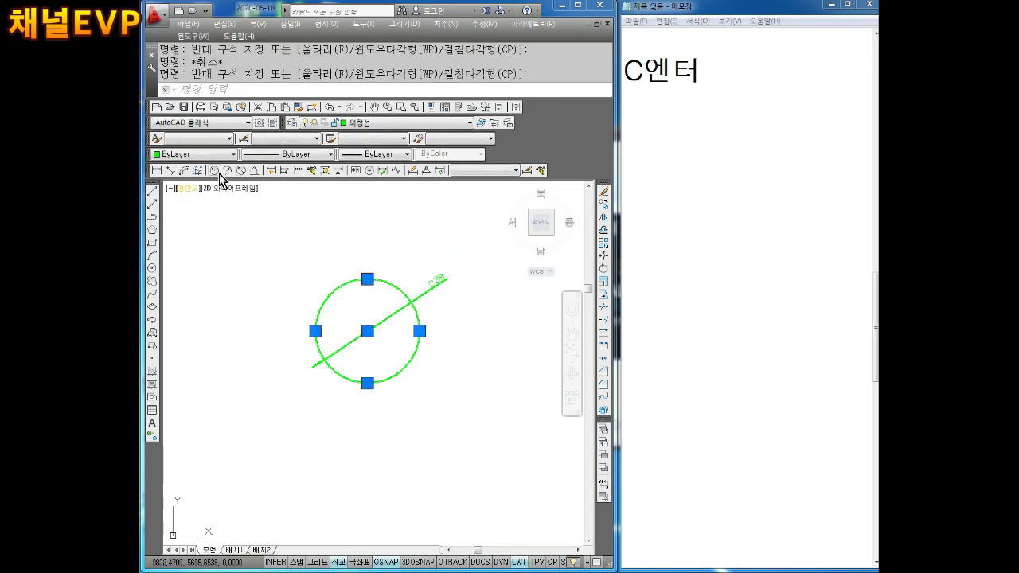
{"action": "left_click", "coordinate": [411, 123]}
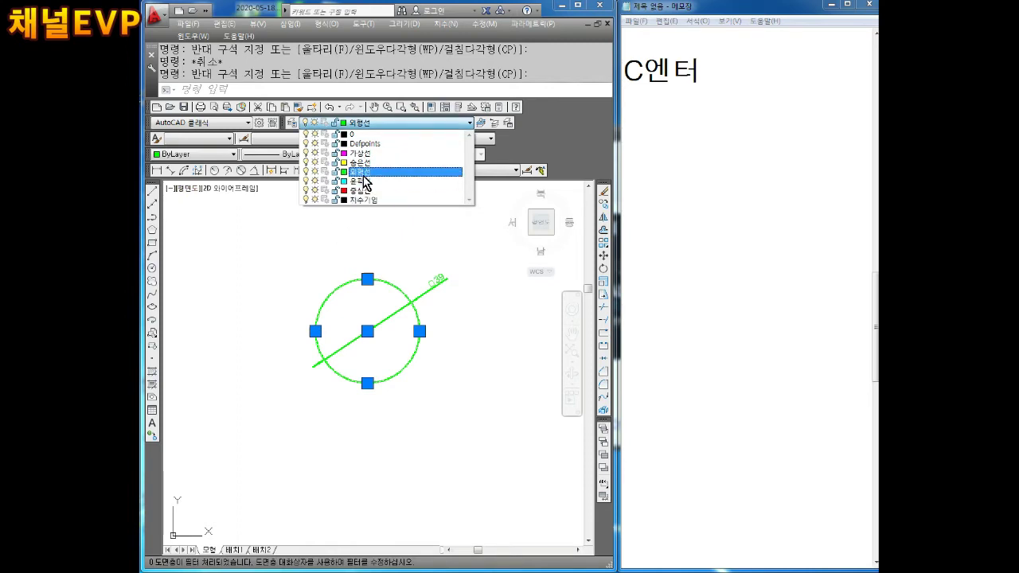
{"action": "left_click", "coordinate": [366, 144]}
{"action": "key", "text": "Escape"}
Add the note line 중심점 클릭 under C엔터 in Notepad.
{"action": "left_click", "coordinate": [727, 72]}
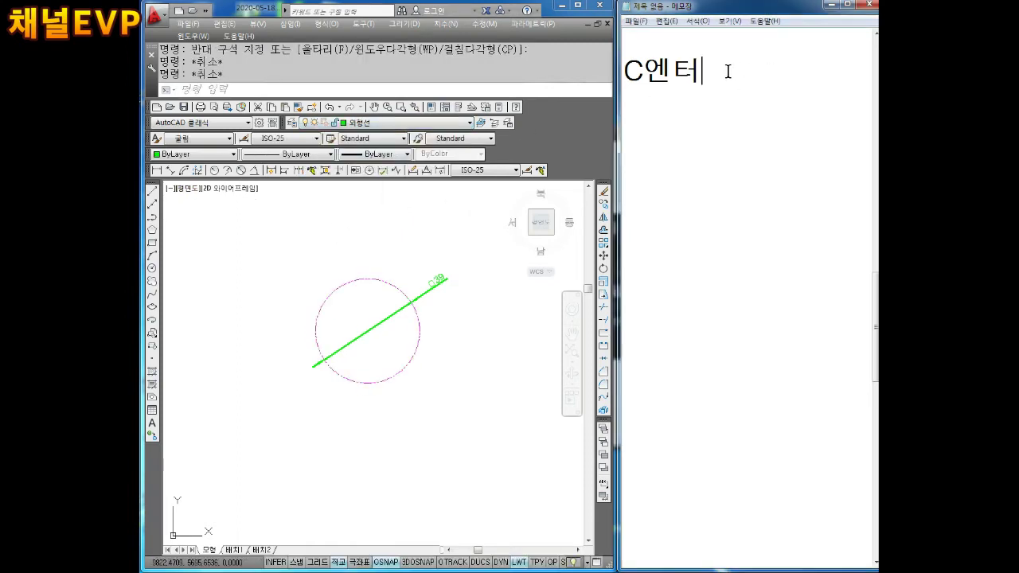
{"action": "type", "text": "중신"}
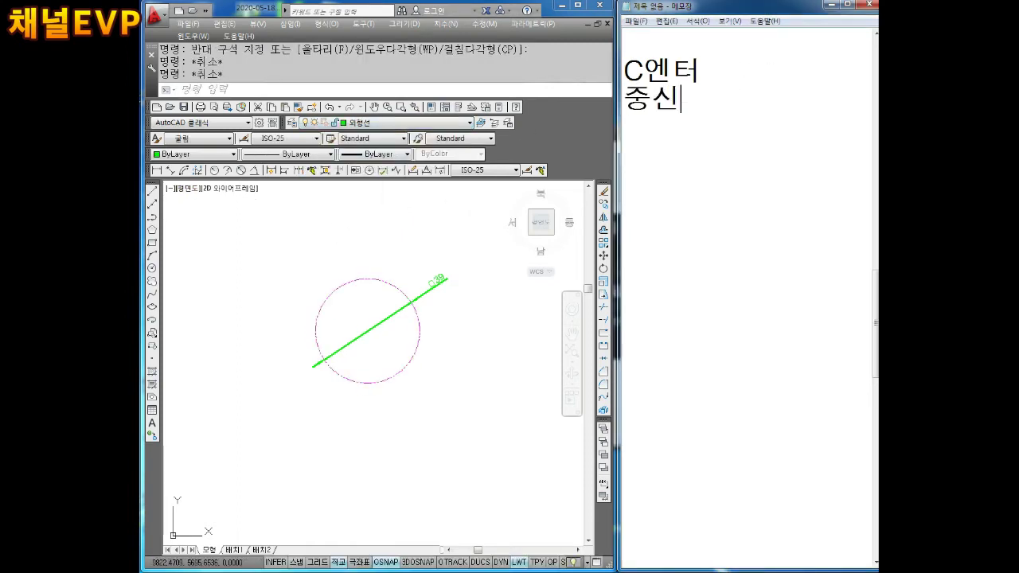
{"action": "key", "text": "BackSpace"}
{"action": "type", "text": "심점 클릭"}
{"action": "key", "text": "Return"}
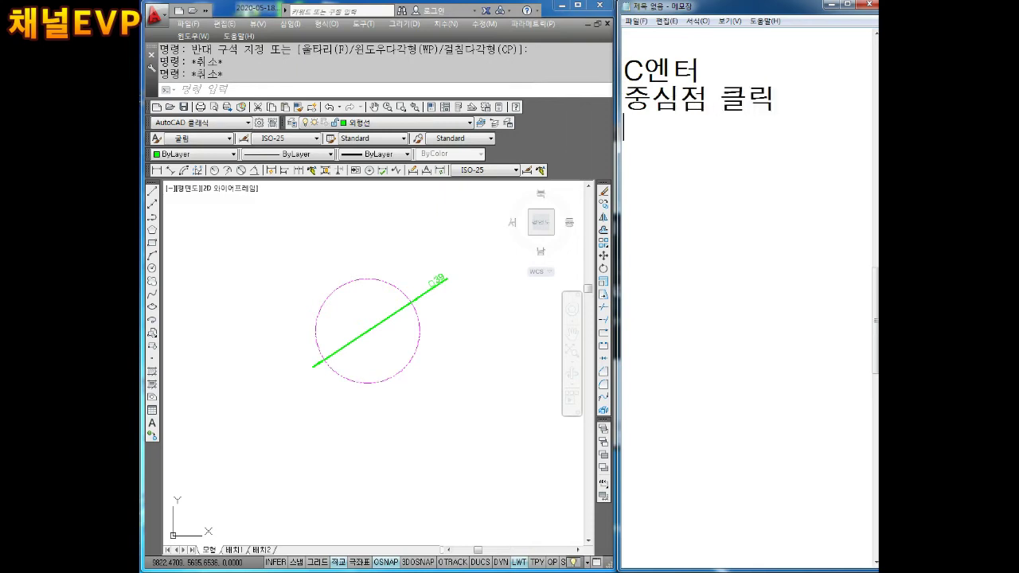
Add the note lines D엔터 and 39엔터 below it.
{"action": "type", "text": "DLDPS\\"}
{"action": "key", "text": "BackSpace"}
{"action": "key", "text": "BackSpace"}
{"action": "key", "text": "BackSpace"}
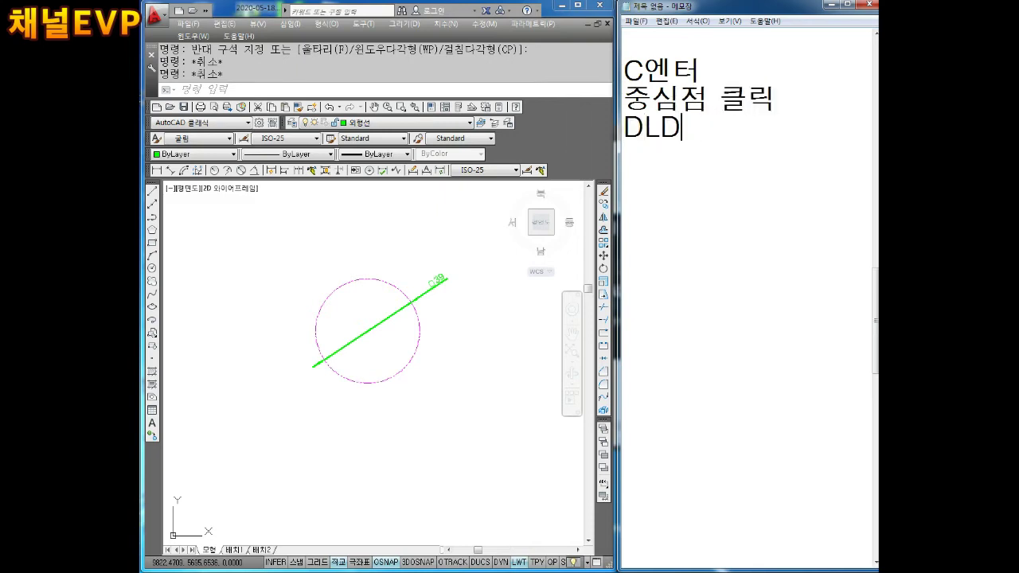
{"action": "type", "text": "엔터"}
{"action": "key", "text": "Return"}
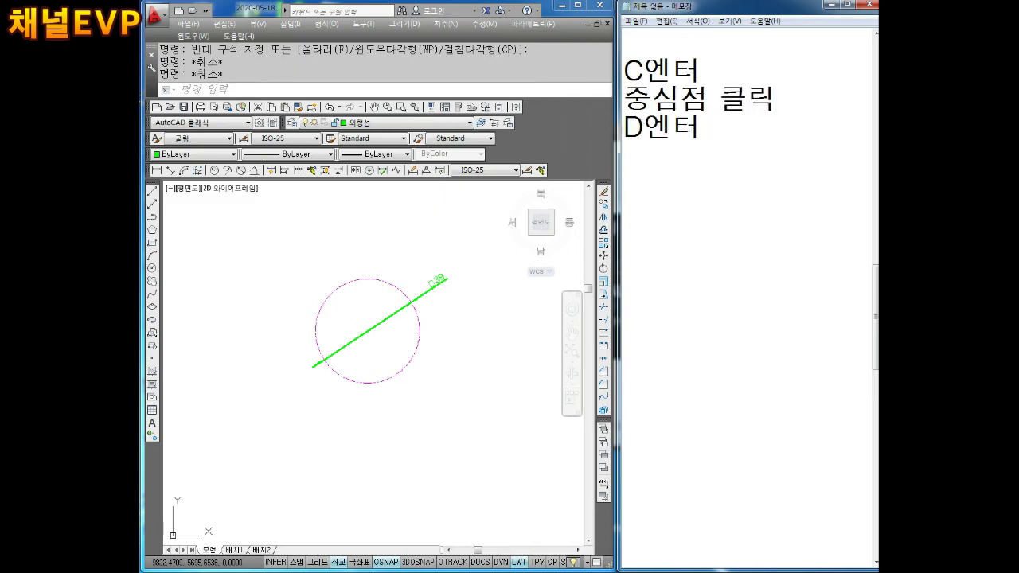
{"action": "type", "text": "엔터"}
{"action": "key", "text": "Return"}
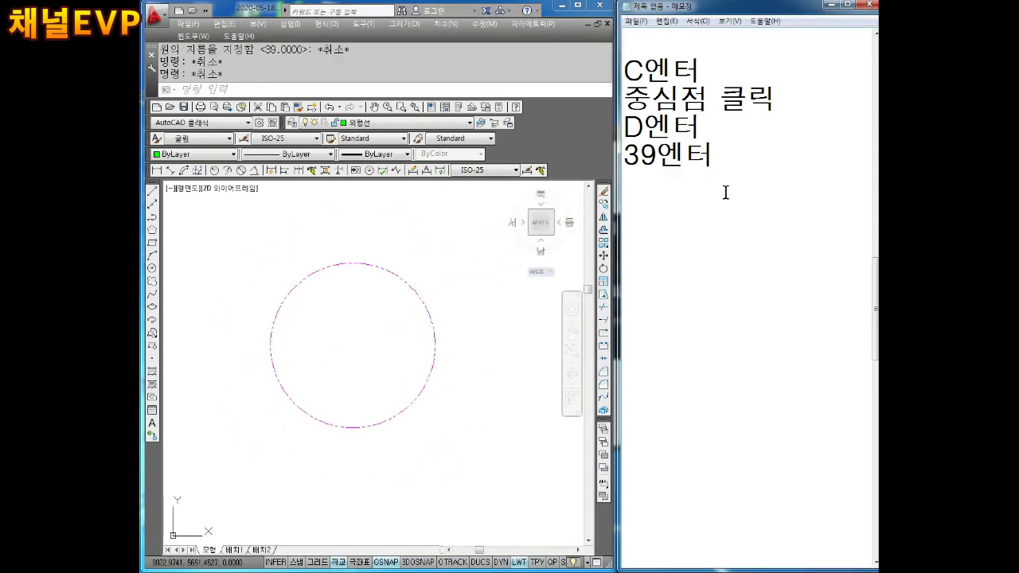
Write the note lines POL엔터, 5엔터 and 중심점 클릭 in Notepad.
{"action": "type", "text": "POL엔"}
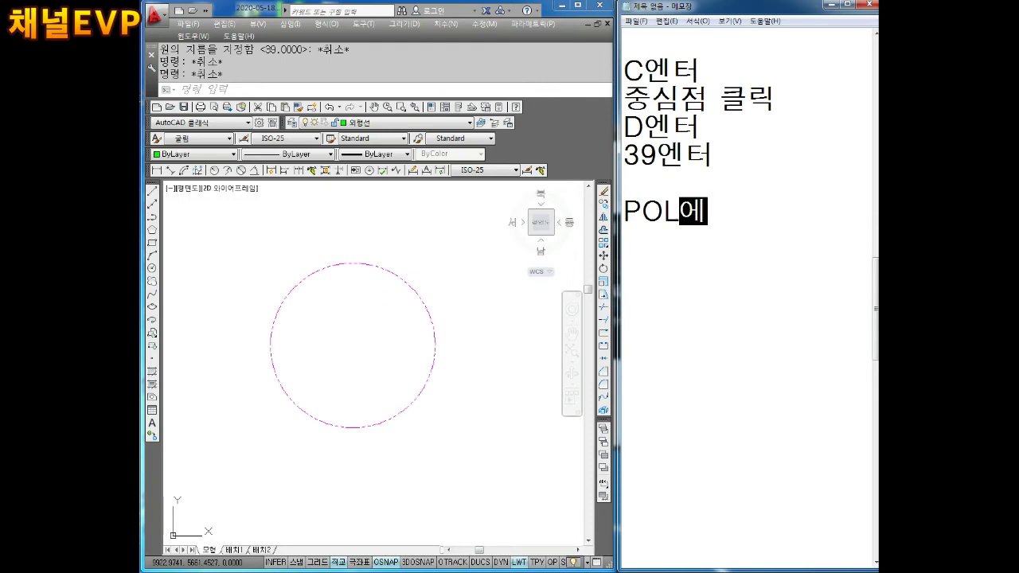
{"action": "type", "text": "터"}
{"action": "key", "text": "Return"}
{"action": "type", "text": "5"}
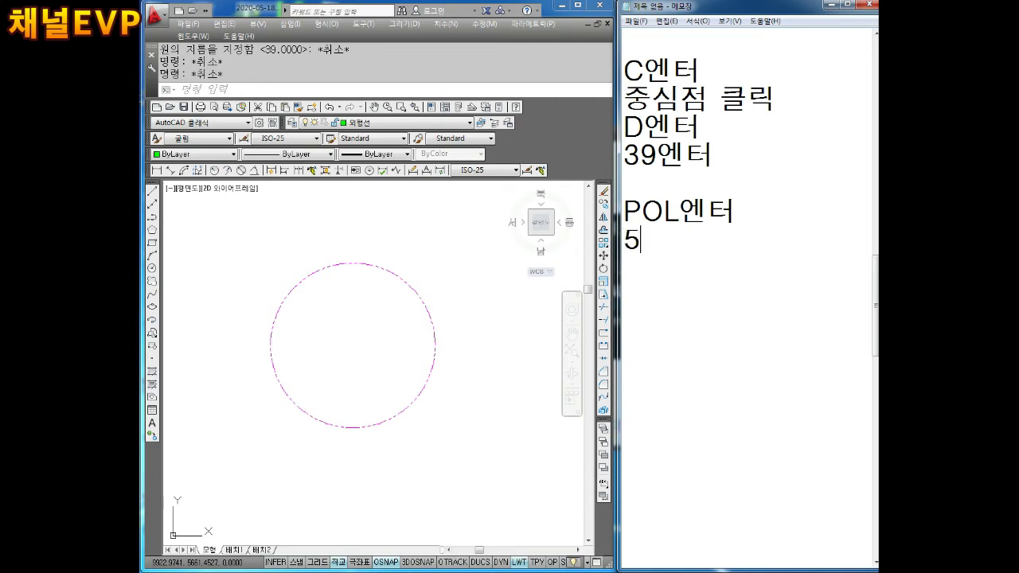
{"action": "type", "text": "DPS"}
{"action": "key", "text": "BackSpace"}
{"action": "key", "text": "BackSpace"}
{"action": "key", "text": "BackSpace"}
{"action": "type", "text": "엔터"}
{"action": "key", "text": "Return"}
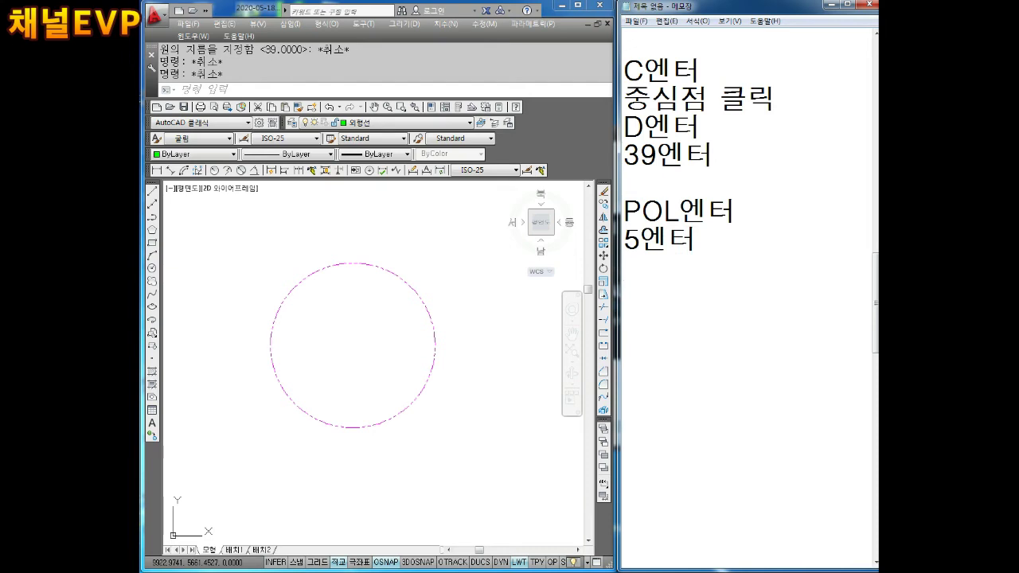
{"action": "type", "text": "중시"}
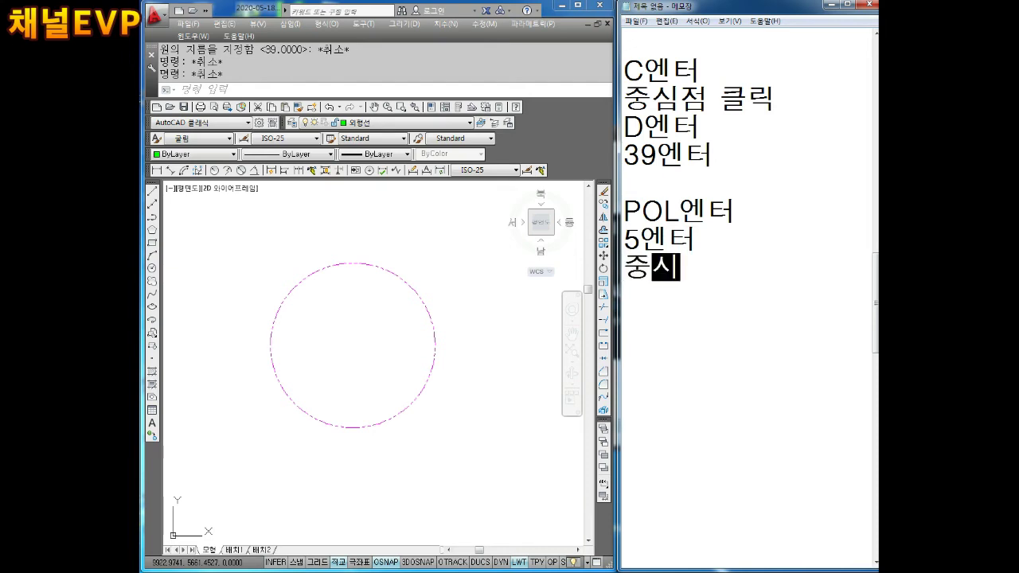
{"action": "type", "text": "점 ㅋ"}
{"action": "type", "text": "릭"}
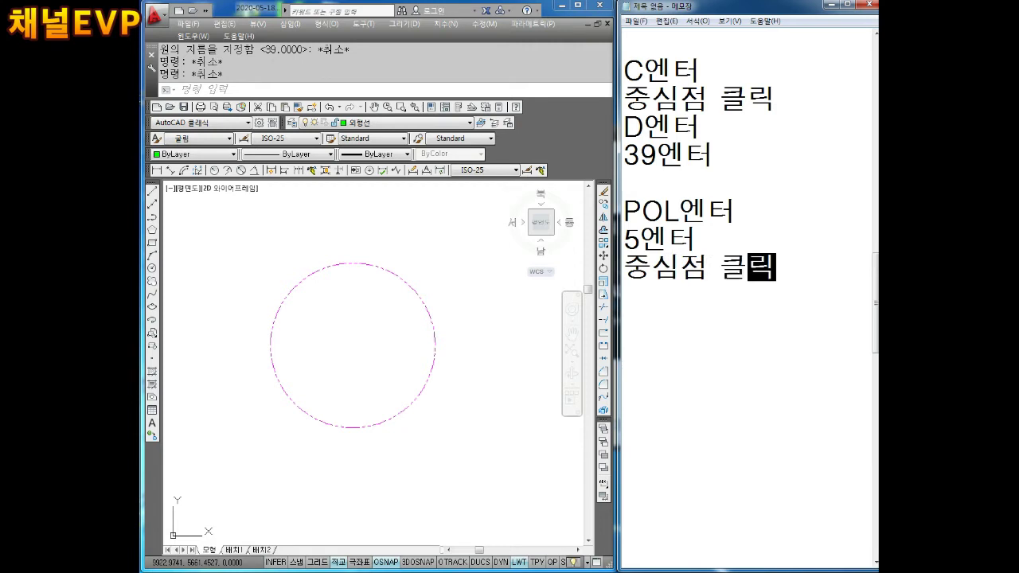
Recentre the circle in AutoCAD and start the POLYGON command.
{"action": "mouse_move", "coordinate": [326, 305]}
{"action": "middle_mouse_down"}
{"action": "mouse_move", "coordinate": [378, 292]}
{"action": "mouse_move", "coordinate": [333, 302]}
{"action": "middle_mouse_up"}
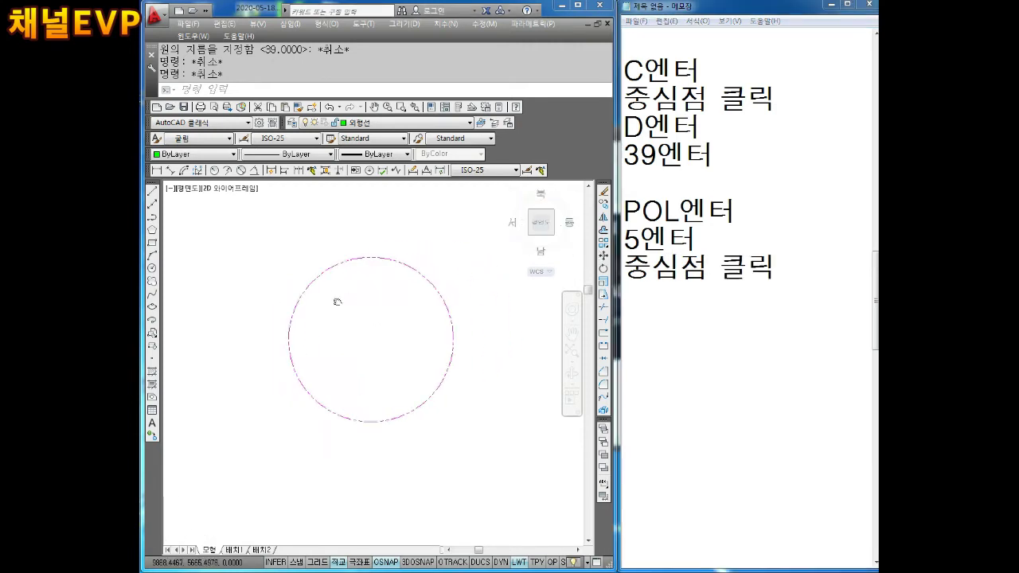
{"action": "key", "text": "Escape"}
{"action": "type", "text": "OL"}
{"action": "key", "text": "Return"}
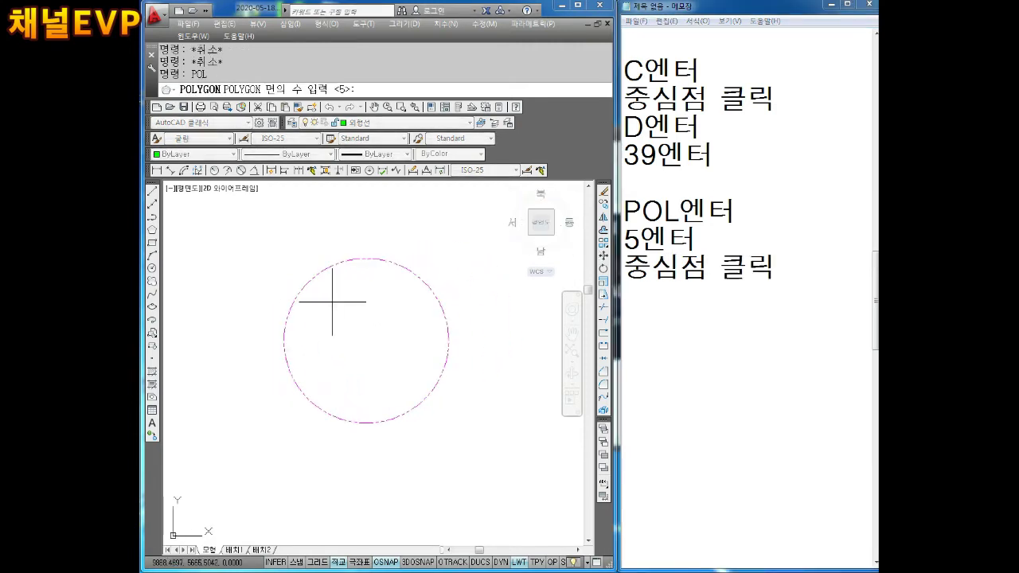
Give the polygon five sides centred on the circle's centre.
{"action": "type", "text": "5"}
{"action": "key", "text": "Return"}
{"action": "left_click", "coordinate": [366, 341]}
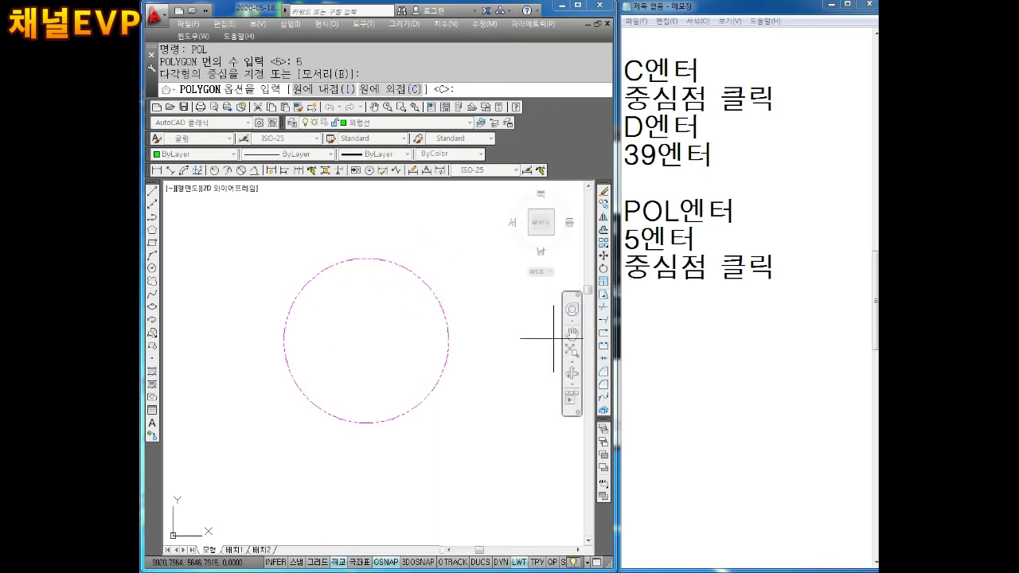
Log the line C엔터 in the Notepad notes.
{"action": "left_click", "coordinate": [647, 292]}
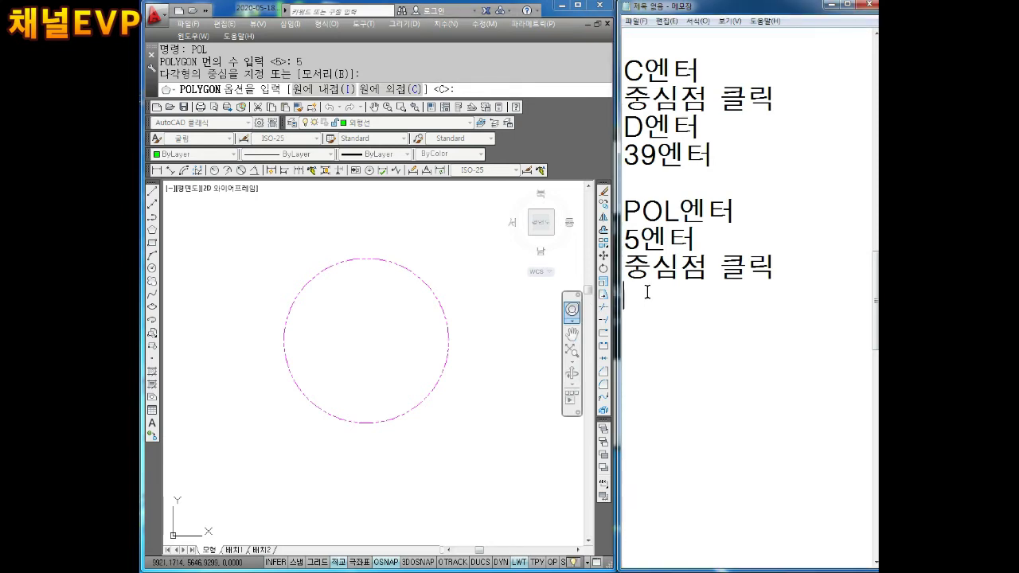
{"action": "type", "text": "ㅊ"}
{"action": "key", "text": "BackSpace"}
{"action": "type", "text": "엔터"}
{"action": "key", "text": "Return"}
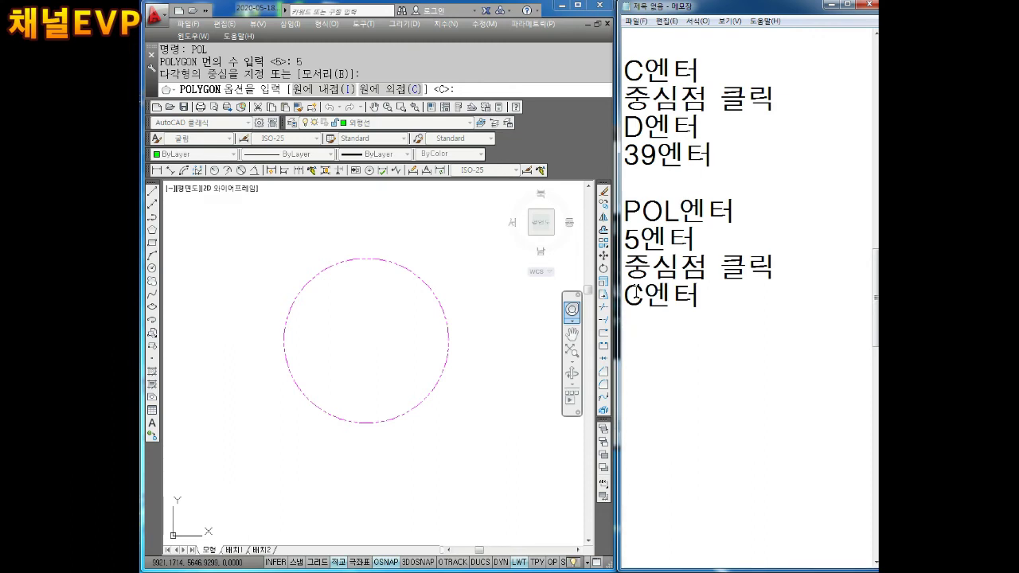
Circumscribe the pentagon about the circle, sized to its bottom quadrant.
{"action": "left_click", "coordinate": [409, 291]}
{"action": "type", "text": "c"}
{"action": "key", "text": "Return"}
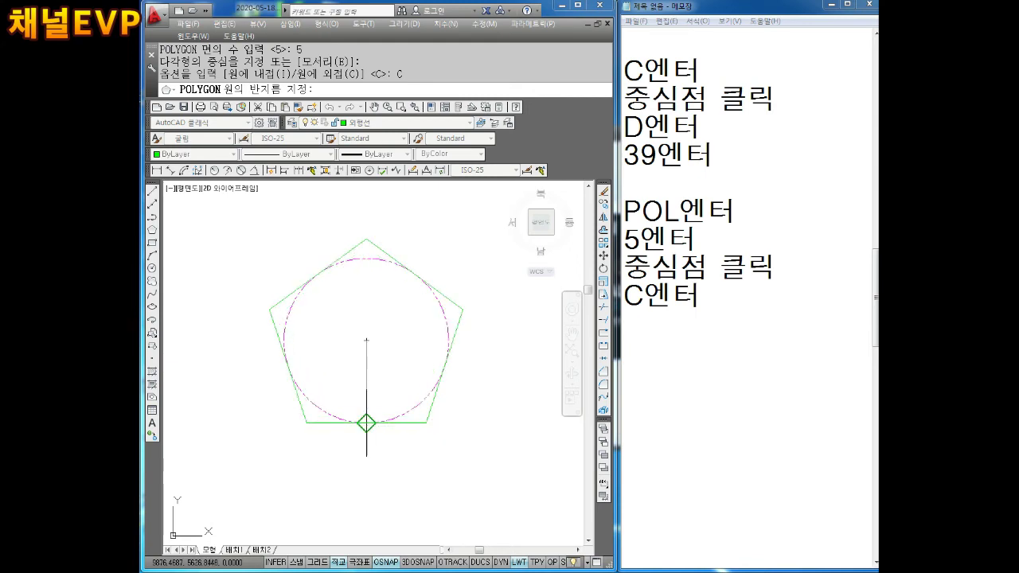
{"action": "left_click", "coordinate": [366, 422]}
{"action": "left_click", "coordinate": [695, 315]}
Add the note 6시방향 사분점 클릭 under the polygon steps in Notepad.
{"action": "key", "text": "Return"}
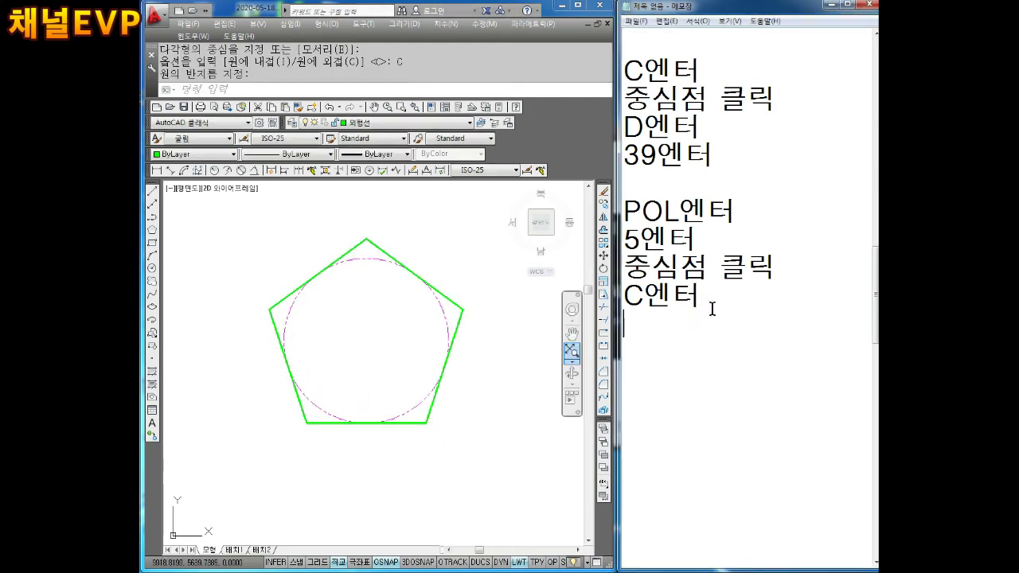
{"action": "type", "text": "6시방향 ㅅ"}
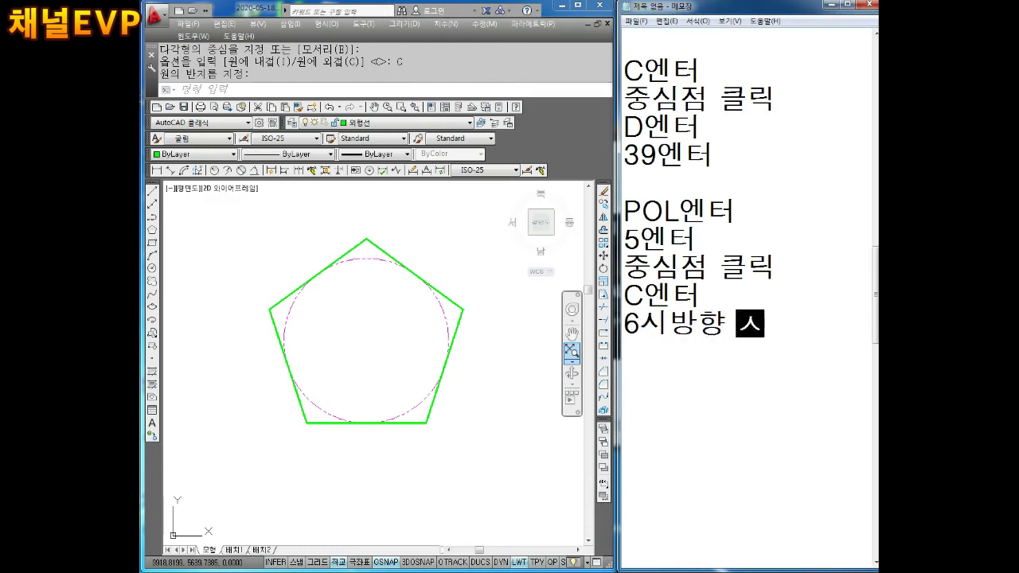
{"action": "type", "text": "사부"}
{"action": "type", "text": "점"}
{"action": "key", "text": "Return"}
{"action": "type", "text": "클ㄹ"}
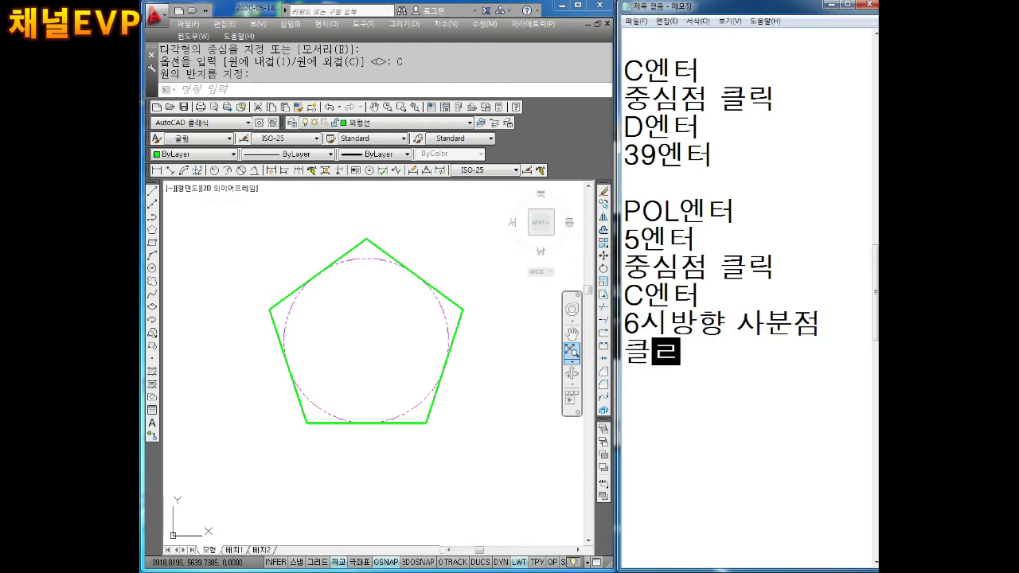
{"action": "type", "text": "릭"}
{"action": "key", "text": "Return"}
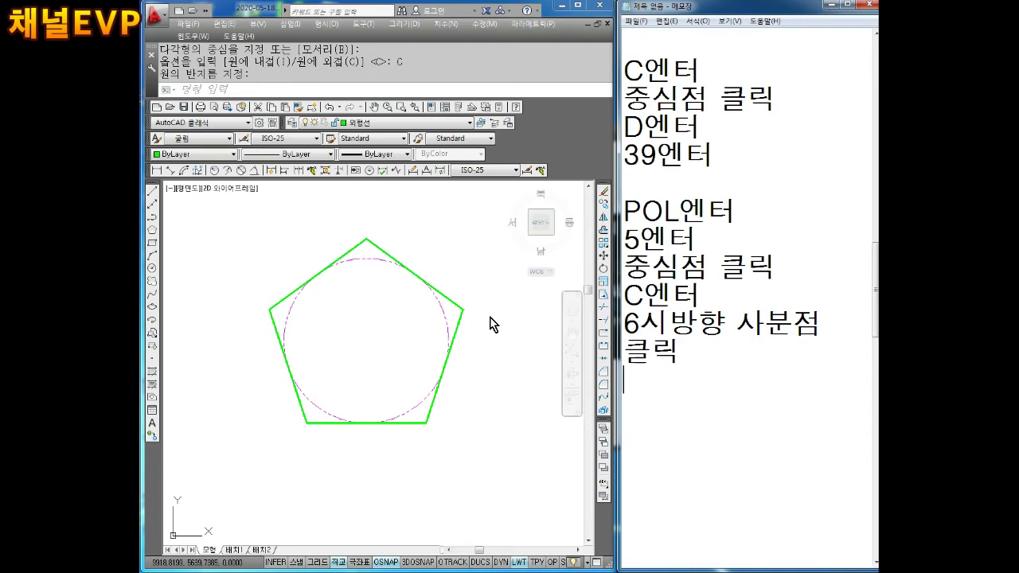
Make 치수기입 the current layer in AutoCAD.
{"action": "left_click", "coordinate": [445, 324]}
{"action": "key", "text": "Escape"}
{"action": "key", "text": "Escape"}
{"action": "left_click", "coordinate": [376, 130]}
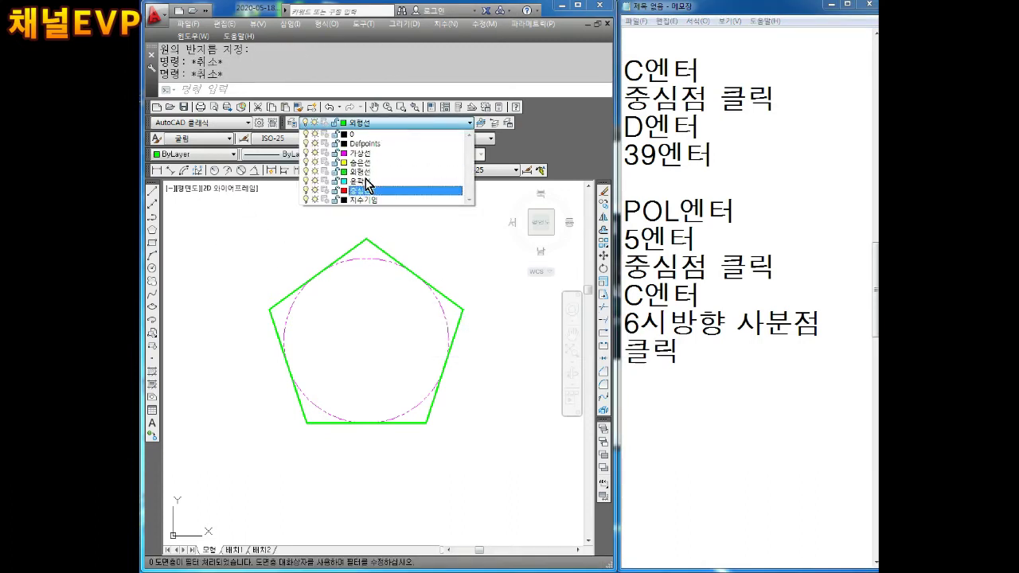
{"action": "left_click", "coordinate": [375, 197]}
Dimension the dashed circle inside the pentagon as Ø39 and check its text.
{"action": "left_click", "coordinate": [241, 171]}
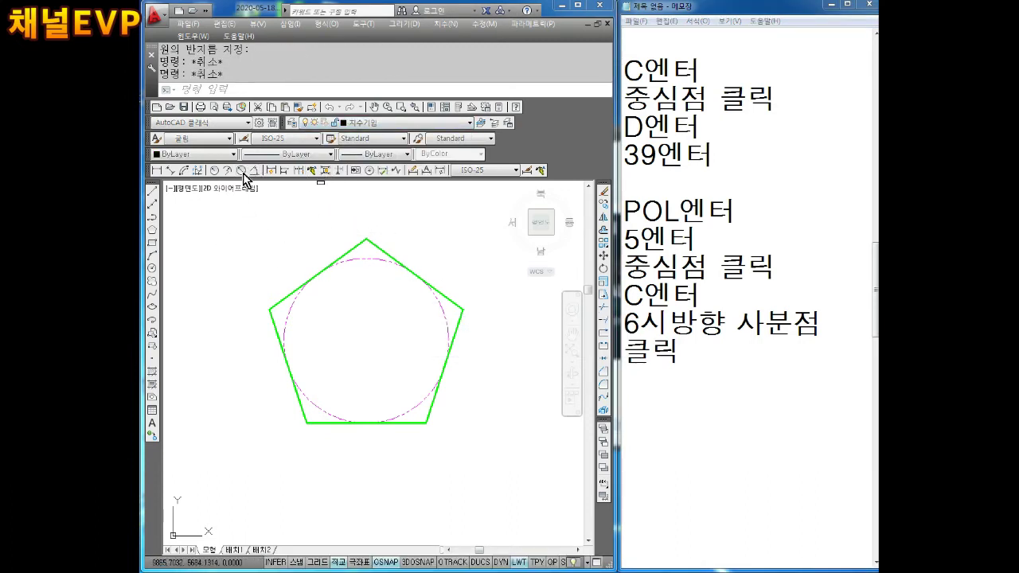
{"action": "left_click", "coordinate": [416, 269]}
{"action": "left_click", "coordinate": [452, 269]}
{"action": "left_click", "coordinate": [445, 247]}
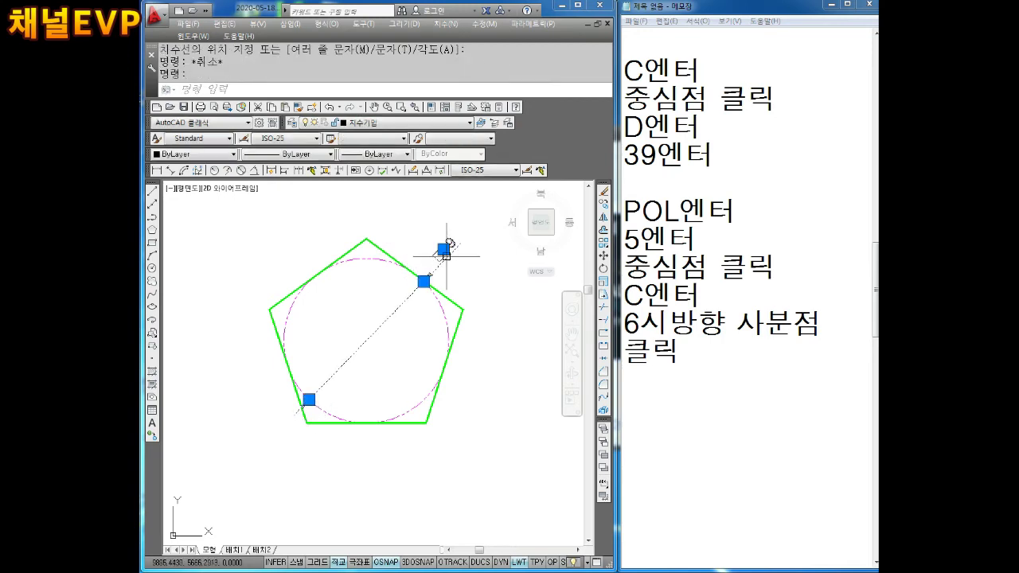
{"action": "double_click", "coordinate": [448, 244]}
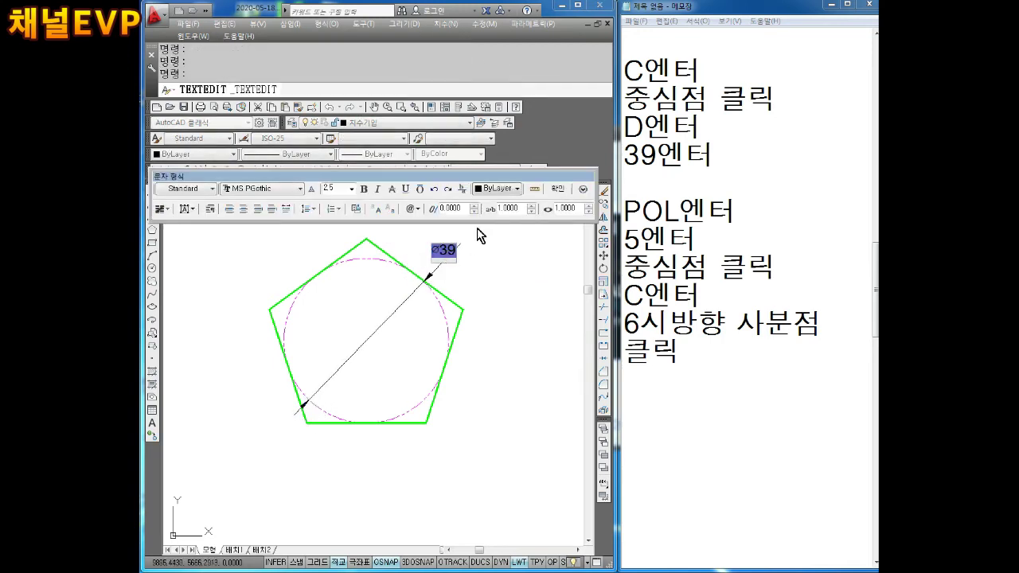
{"action": "left_click", "coordinate": [557, 189]}
{"action": "left_click", "coordinate": [489, 345]}
{"action": "key", "text": "Escape"}
{"action": "scroll", "coordinate": [494, 342], "scroll_direction": "down", "scroll_amount": 2}
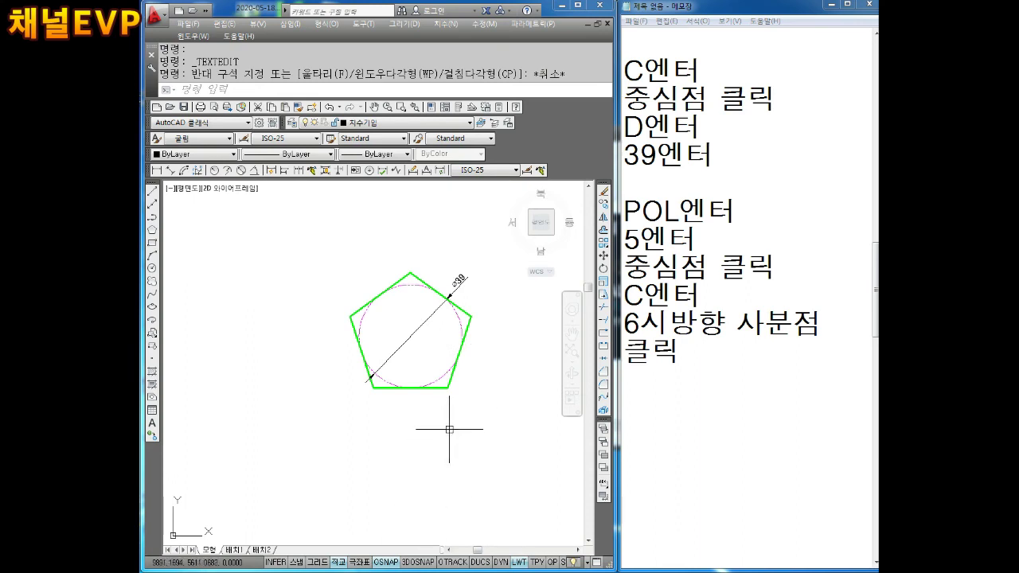
Pan the view so the pentagon sits left, and start a circle.
{"action": "scroll", "coordinate": [449, 429], "scroll_direction": "down", "scroll_amount": 3}
{"action": "middle_click_drag", "start_coordinate": [450, 410], "coordinate": [365, 410]}
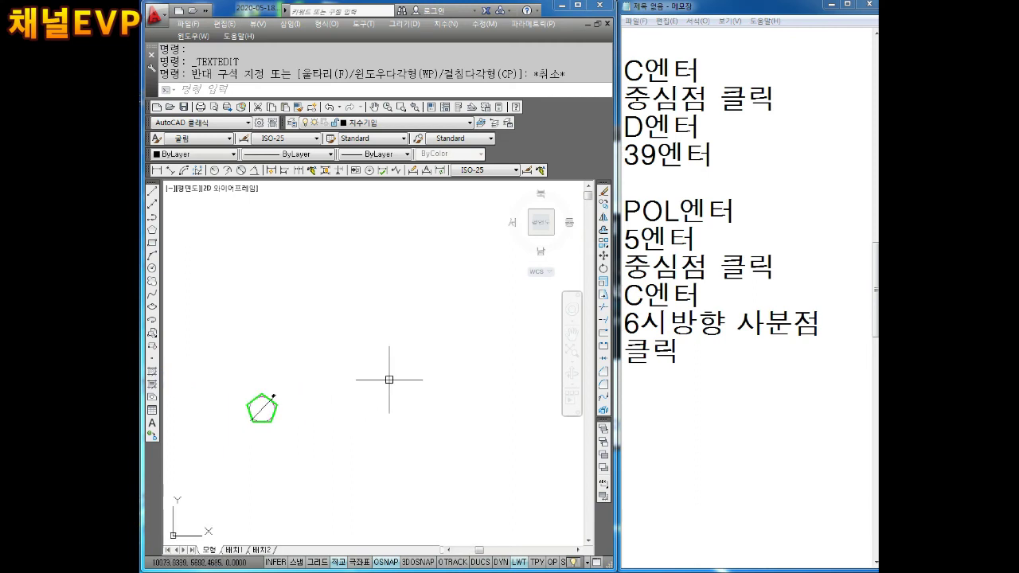
{"action": "scroll", "coordinate": [390, 379], "scroll_direction": "up", "scroll_amount": 3}
{"action": "scroll", "coordinate": [416, 367], "scroll_direction": "down", "scroll_amount": 2}
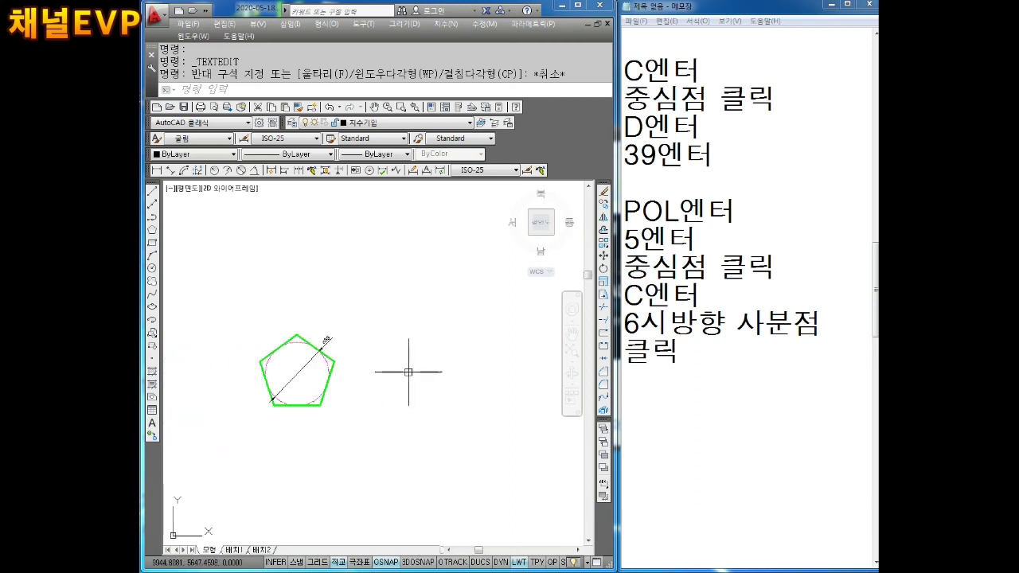
{"action": "type", "text": "c"}
{"action": "key", "text": "Return"}
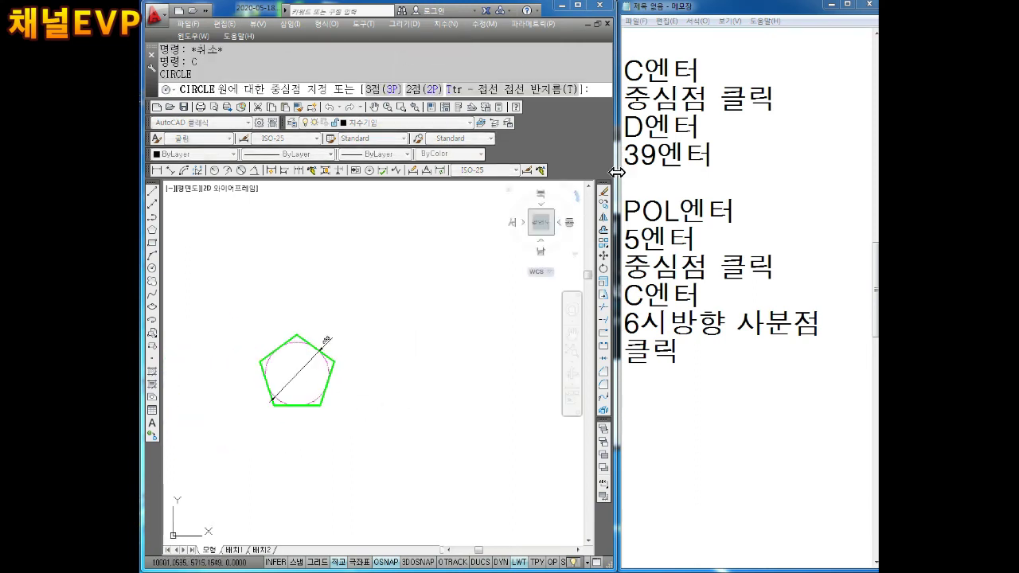
Add the '44엔터' line to the Notepad step notes.
{"action": "left_click", "coordinate": [727, 157]}
{"action": "type", "text": "44"}
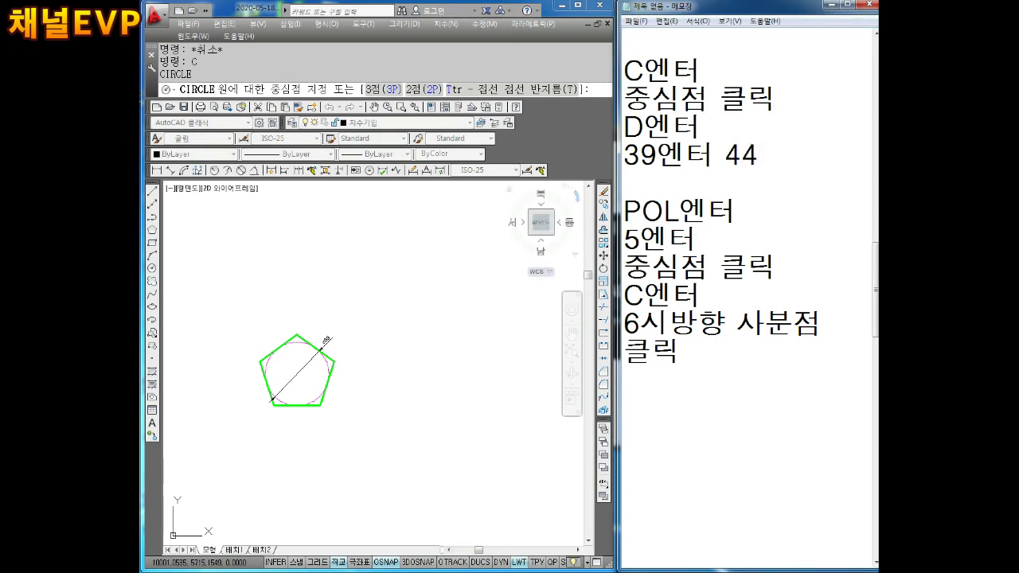
{"action": "type", "text": "DPS"}
{"action": "key", "text": "BackSpace"}
{"action": "type", "text": "엔터"}
{"action": "left_click", "coordinate": [801, 155]}
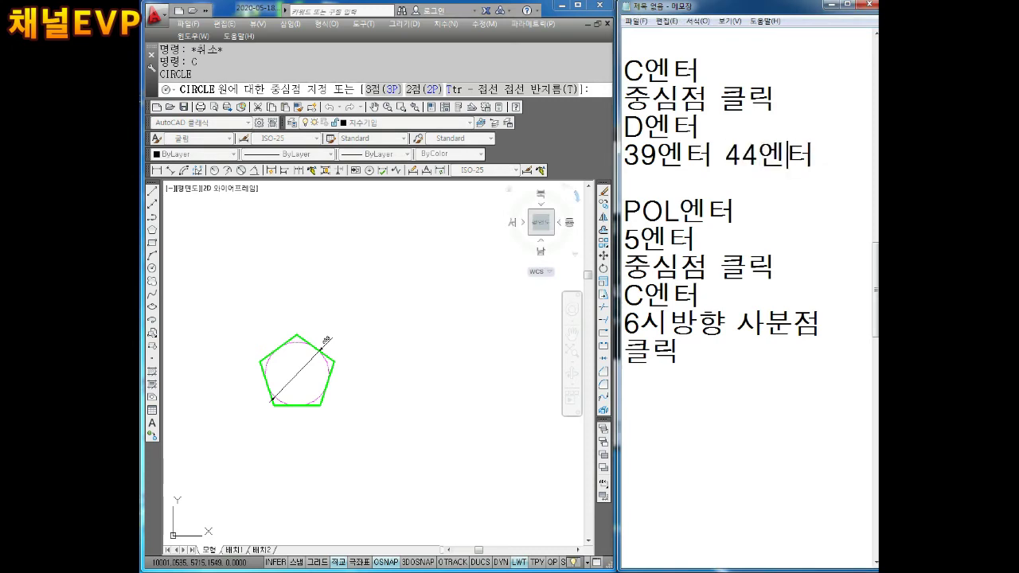
{"action": "type", "text": ","}
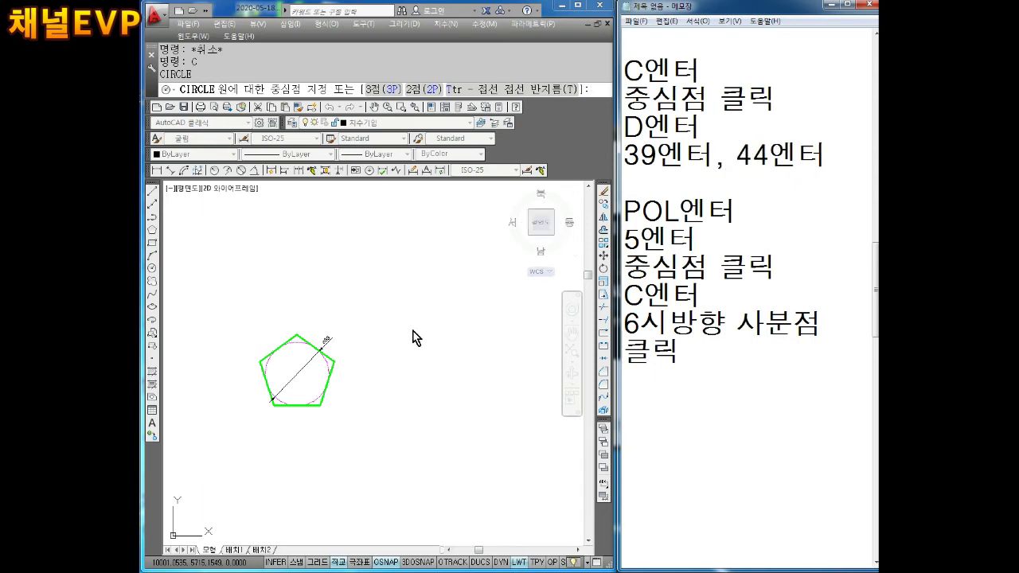
Draw a diameter-44 circle just right of the pentagon.
{"action": "middle_click_drag", "start_coordinate": [424, 382], "coordinate": [391, 368]}
{"action": "key", "text": "Escape"}
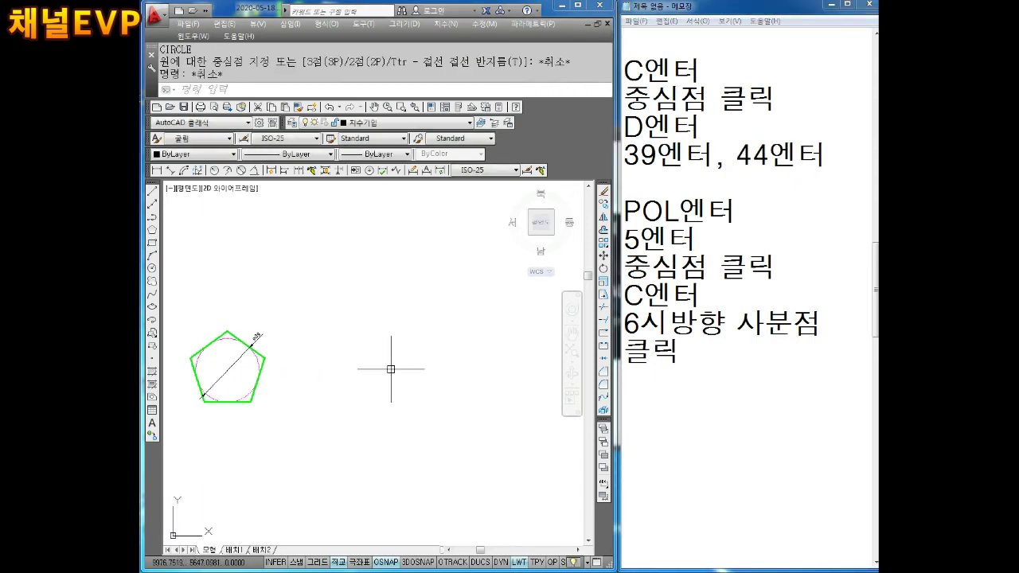
{"action": "type", "text": "c"}
{"action": "key", "text": "Return"}
{"action": "left_click", "coordinate": [381, 365]}
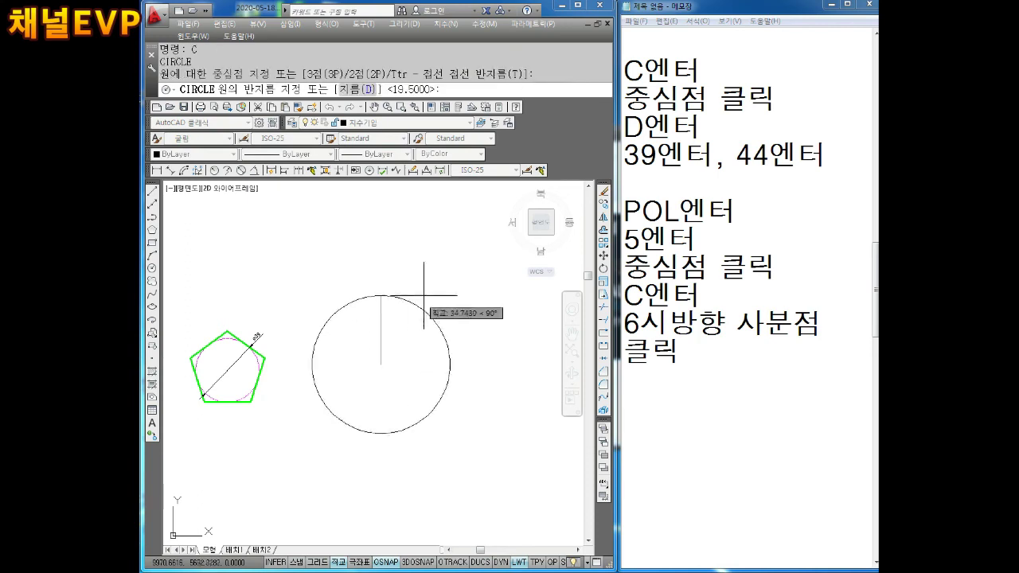
{"action": "type", "text": "D"}
{"action": "key", "text": "Return"}
{"action": "type", "text": "44"}
{"action": "key", "text": "Return"}
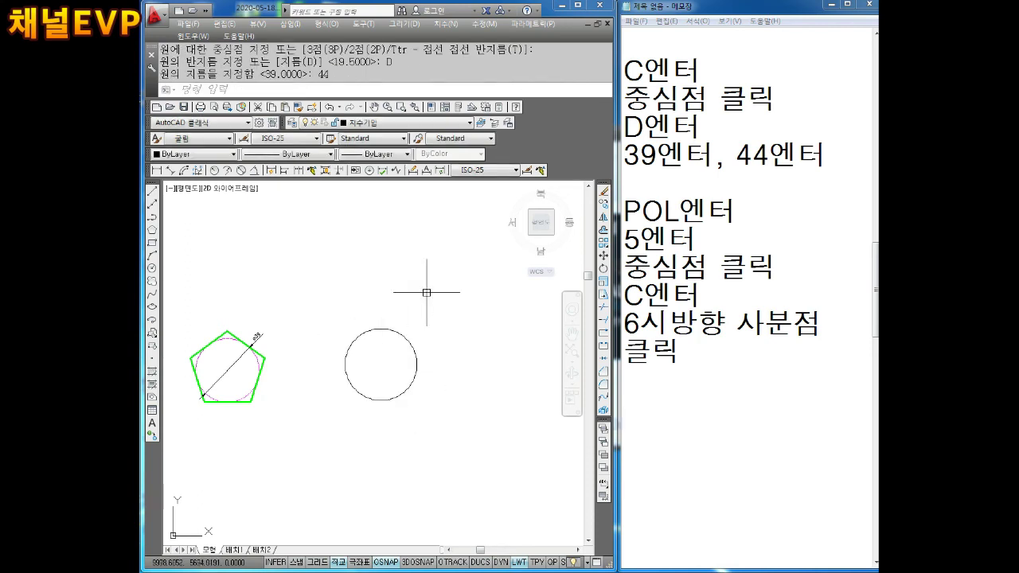
{"action": "key", "text": "Escape"}
{"action": "key", "text": "Escape"}
Move the new circle onto the magenta dash-dot 가상선 layer.
{"action": "scroll", "coordinate": [411, 368], "scroll_direction": "up", "scroll_amount": 2}
{"action": "left_click", "coordinate": [306, 360]}
{"action": "left_click", "coordinate": [332, 181]}
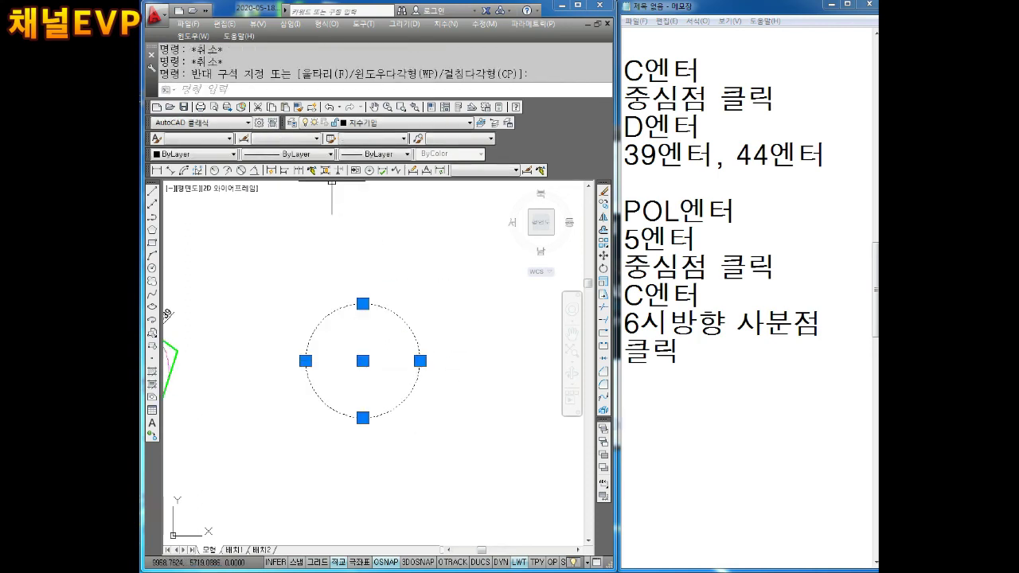
{"action": "left_click", "coordinate": [368, 124]}
{"action": "left_click", "coordinate": [368, 158]}
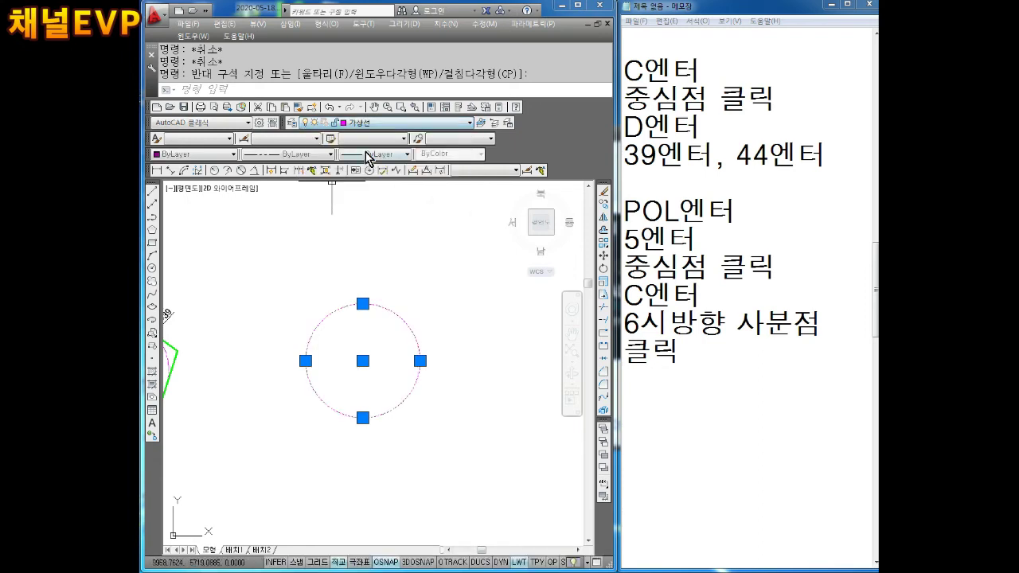
{"action": "key", "text": "Escape"}
{"action": "key", "text": "Escape"}
{"action": "scroll", "coordinate": [406, 314], "scroll_direction": "up", "scroll_amount": 2}
{"action": "scroll", "coordinate": [390, 334], "scroll_direction": "up", "scroll_amount": 2}
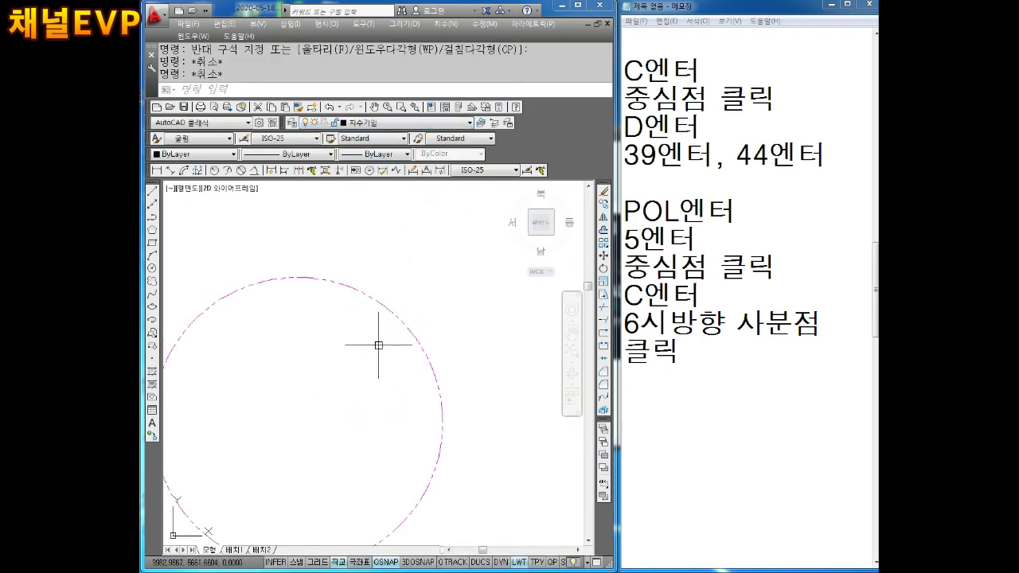
{"action": "scroll", "coordinate": [398, 319], "scroll_direction": "down", "scroll_amount": 1}
{"action": "scroll", "coordinate": [411, 303], "scroll_direction": "down", "scroll_amount": 1}
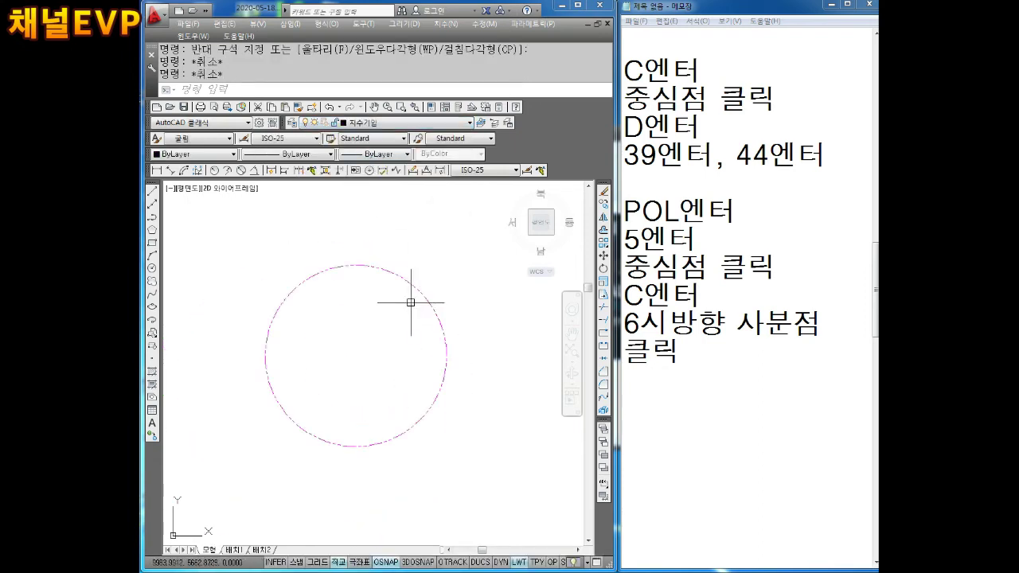
Add the '3엔터' and 'I엔터' lines to the Notepad notes.
{"action": "left_click", "coordinate": [657, 245]}
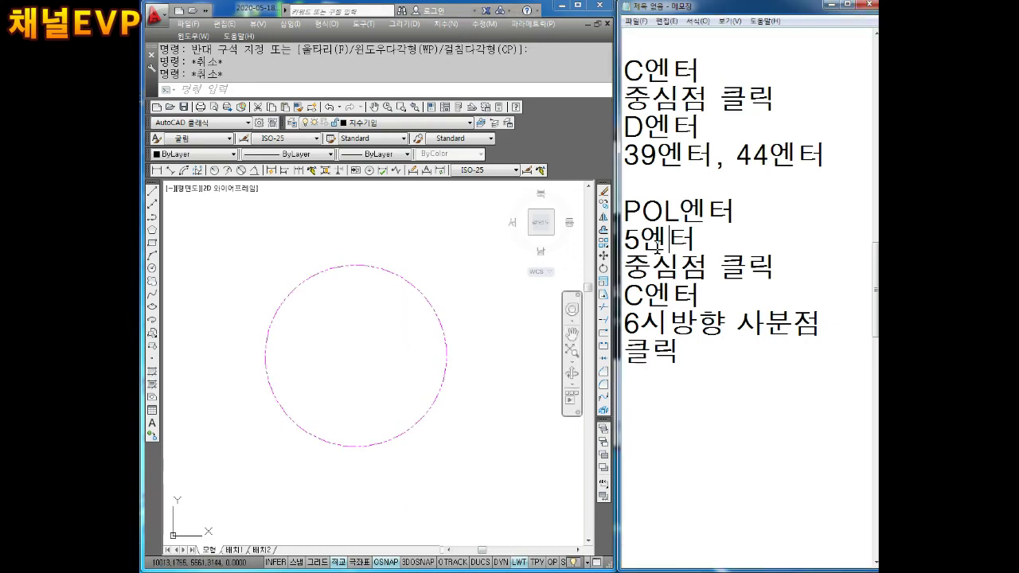
{"action": "type", "text": " 3"}
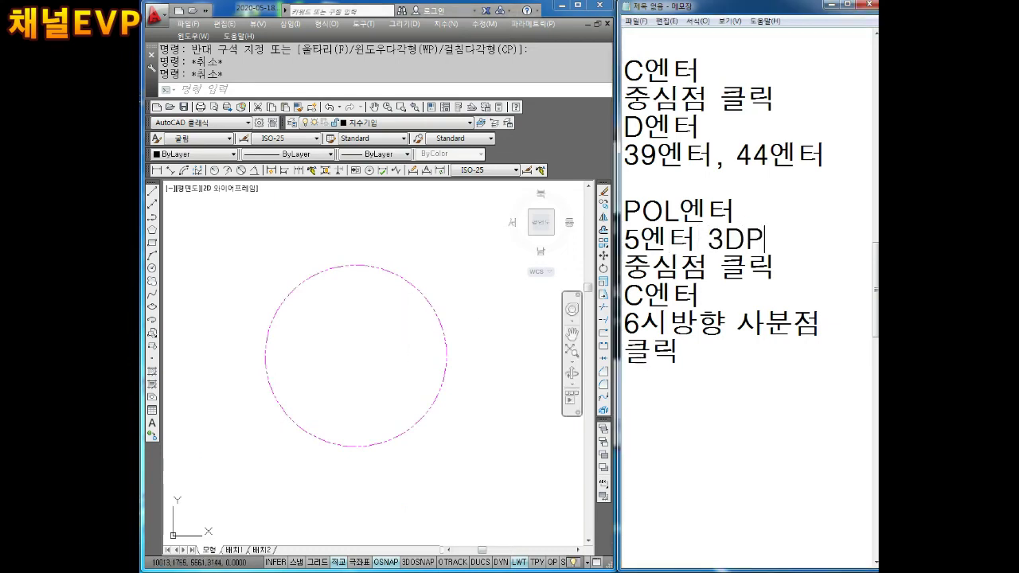
{"action": "type", "text": "엔터"}
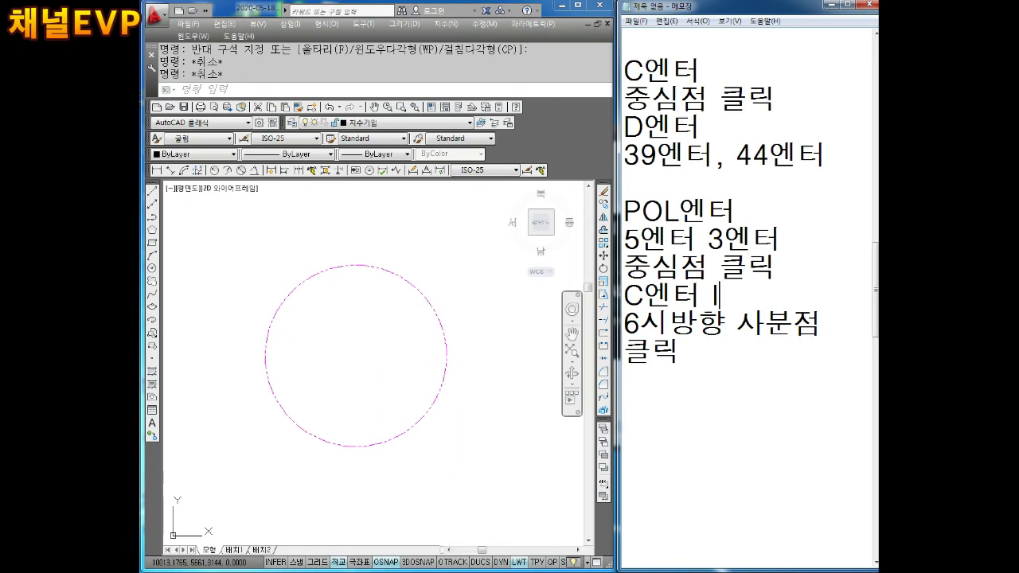
{"action": "type", "text": "ID"}
{"action": "key", "text": "BackSpace"}
{"action": "type", "text": "엔"}
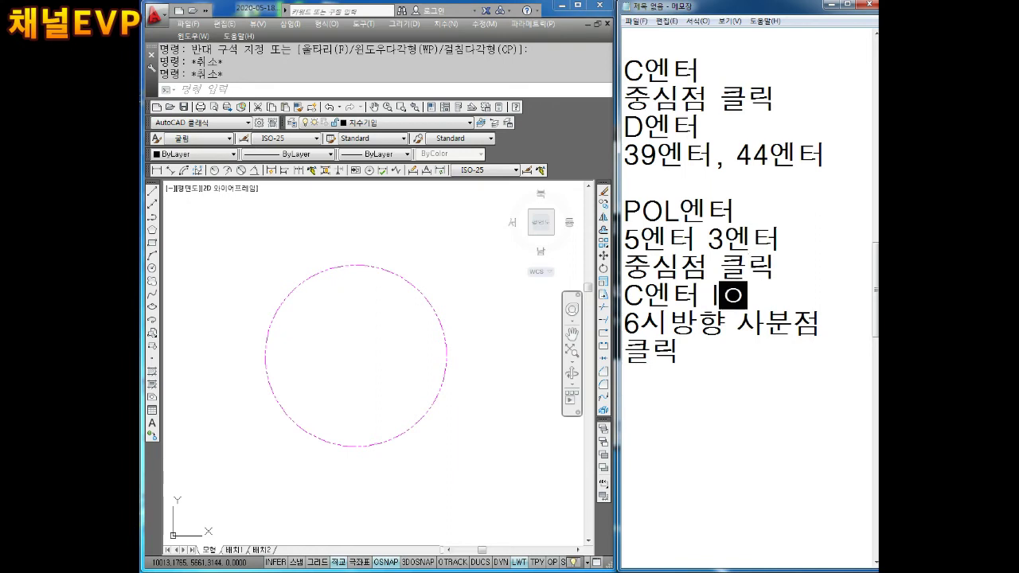
{"action": "type", "text": "터"}
Start a 3-sided inscribed polygon centred on the circle's centre.
{"action": "left_click", "coordinate": [334, 384]}
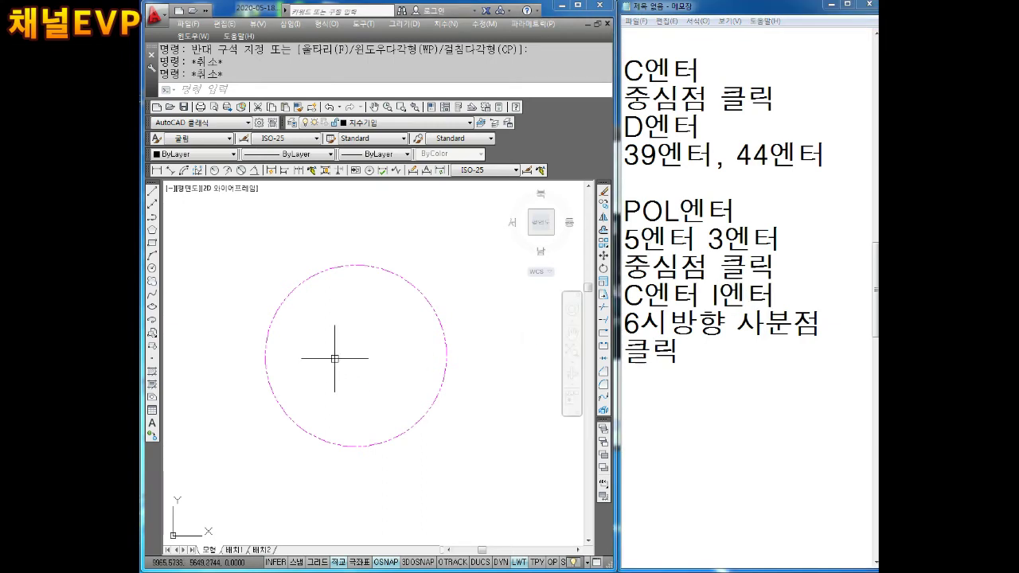
{"action": "key", "text": "Escape"}
{"action": "key", "text": "Return"}
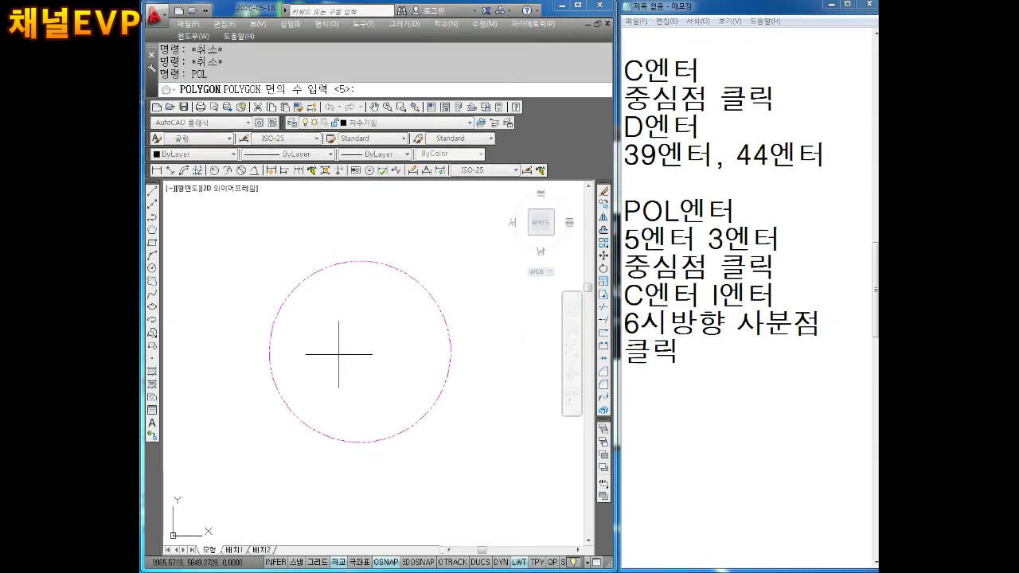
{"action": "type", "text": "3"}
{"action": "key", "text": "Return"}
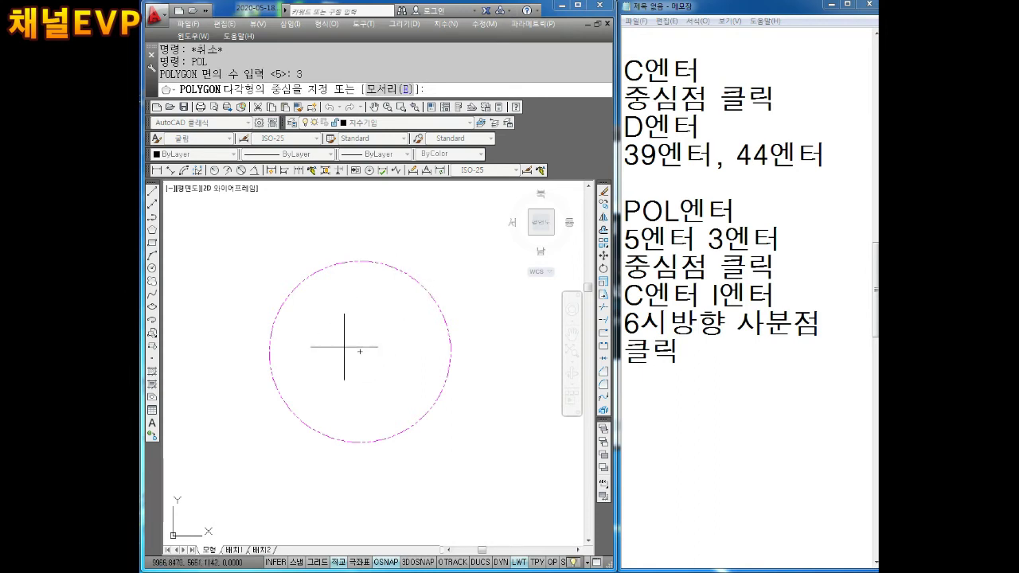
{"action": "left_click", "coordinate": [360, 352]}
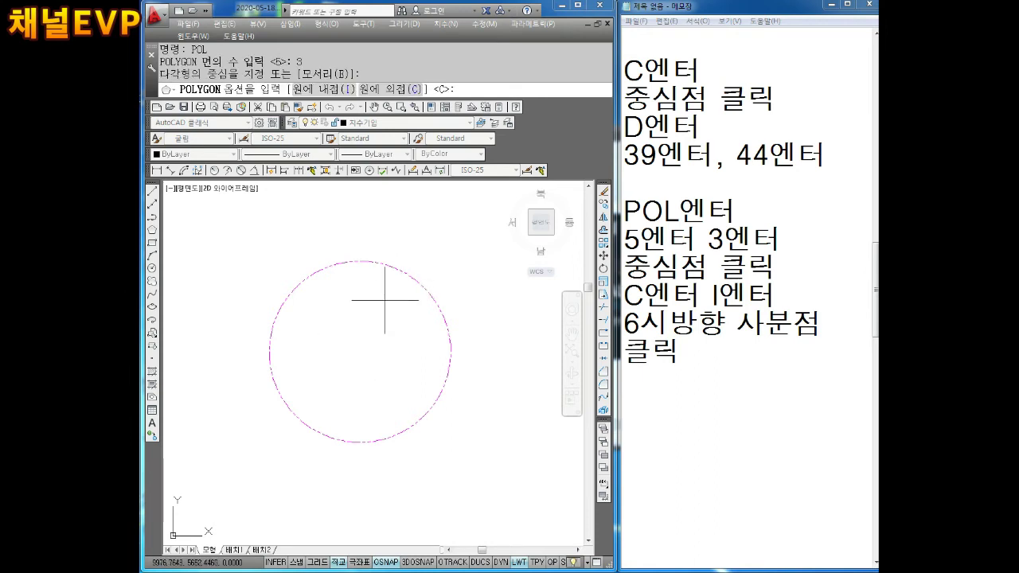
{"action": "type", "text": "I"}
{"action": "key", "text": "Return"}
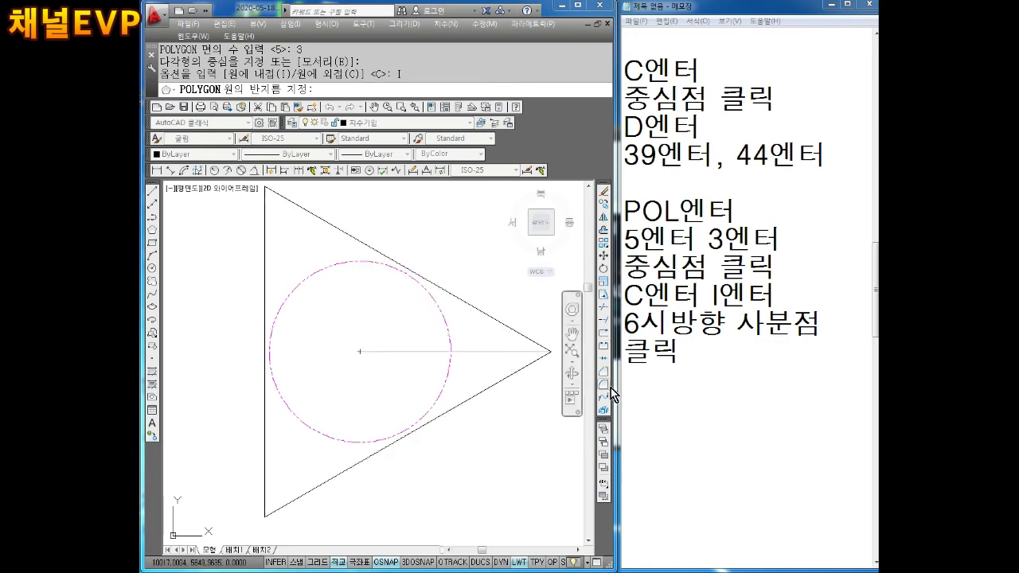
Note '12시방향 사분점 클릭' in Notepad.
{"action": "left_click", "coordinate": [650, 382]}
{"action": "key", "text": "Return"}
{"action": "type", "text": "12"}
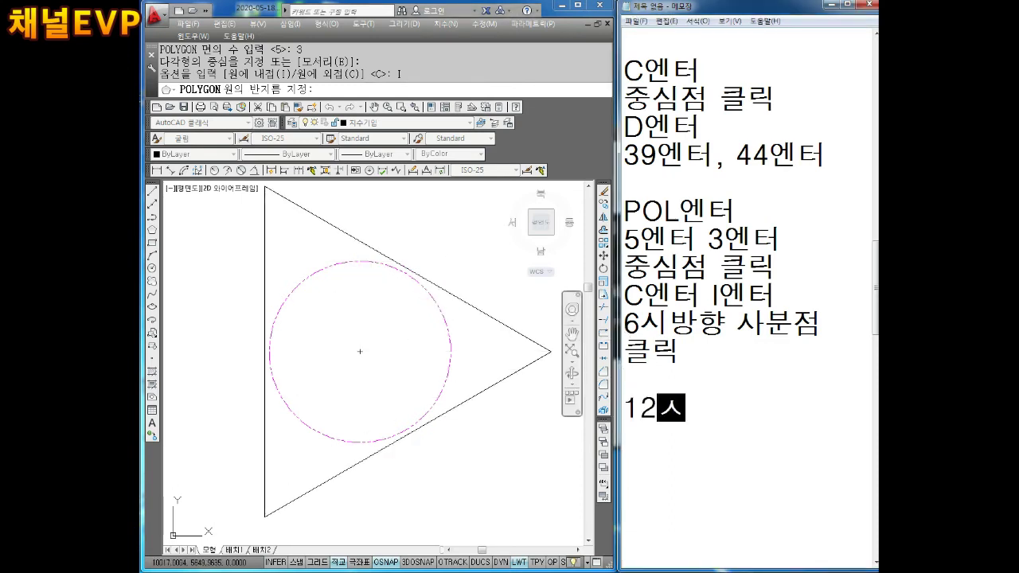
{"action": "type", "text": "시방향"}
{"action": "type", "text": " 사분점"}
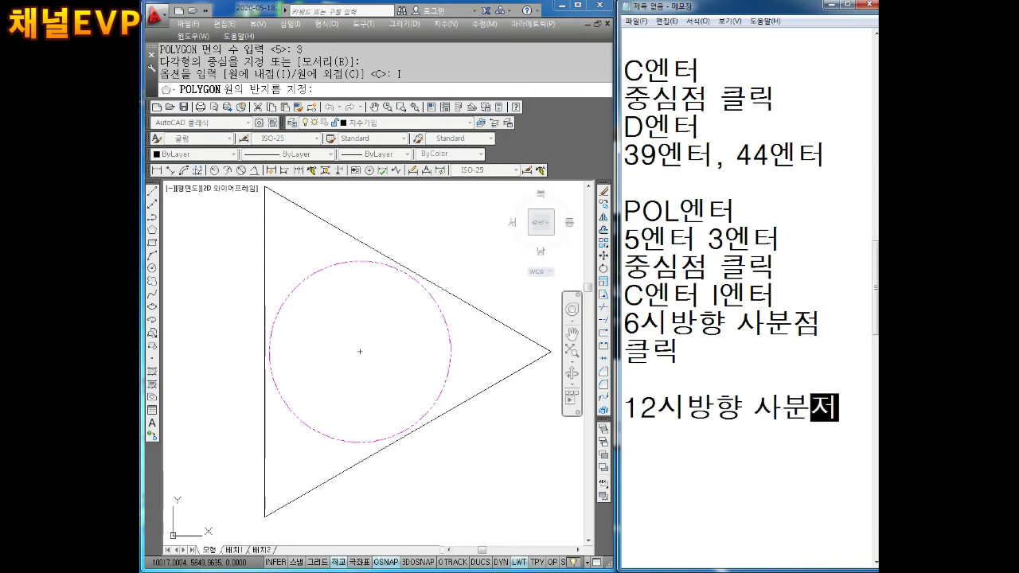
{"action": "key", "text": "Return"}
{"action": "type", "text": "클릭"}
{"action": "key", "text": "Return"}
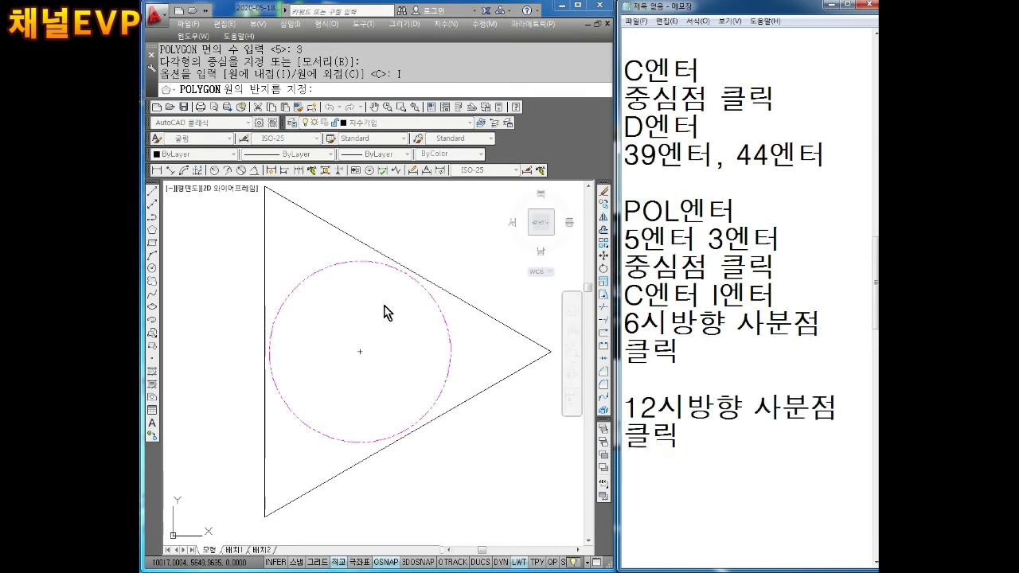
Fix the triangle's apex at the circle's 12 o'clock quadrant, then select the triangle.
{"action": "left_click", "coordinate": [381, 298]}
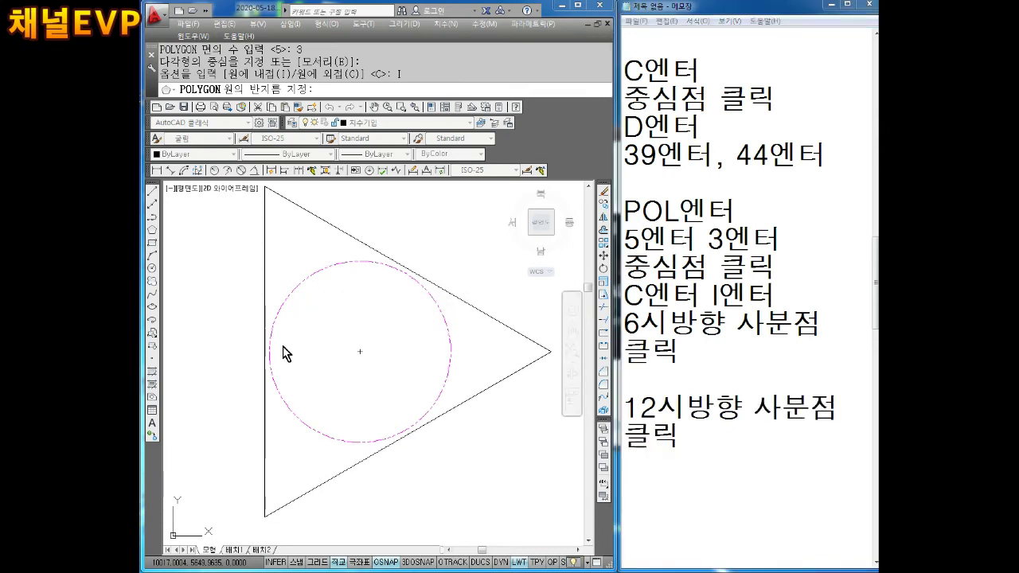
{"action": "left_click", "coordinate": [359, 262]}
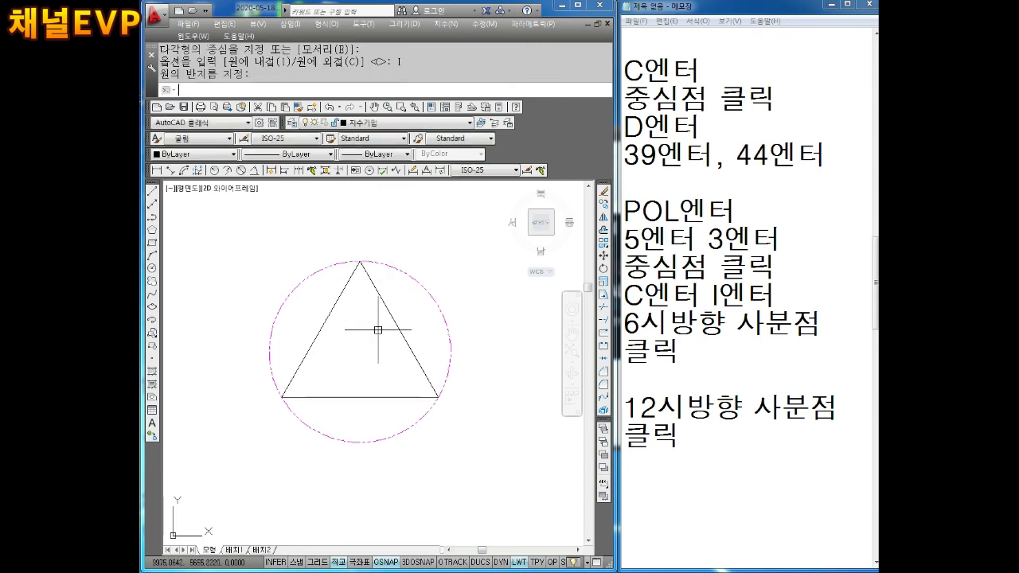
{"action": "key", "text": "Escape"}
{"action": "key", "text": "Escape"}
{"action": "left_click", "coordinate": [415, 287]}
{"action": "left_click", "coordinate": [358, 338]}
Move the selected triangle onto the green 외형선 layer.
{"action": "left_click", "coordinate": [374, 123]}
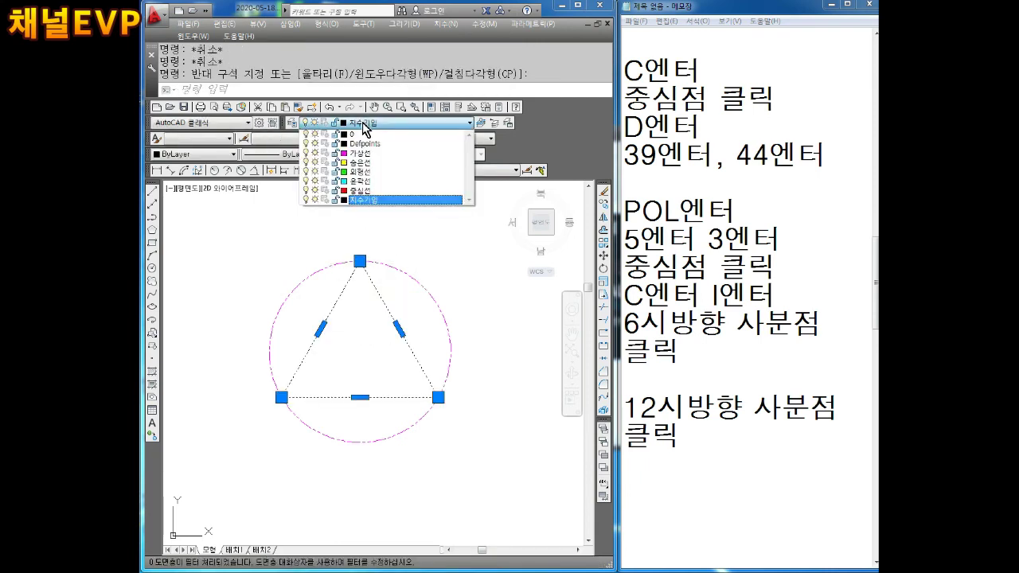
{"action": "left_click", "coordinate": [352, 172]}
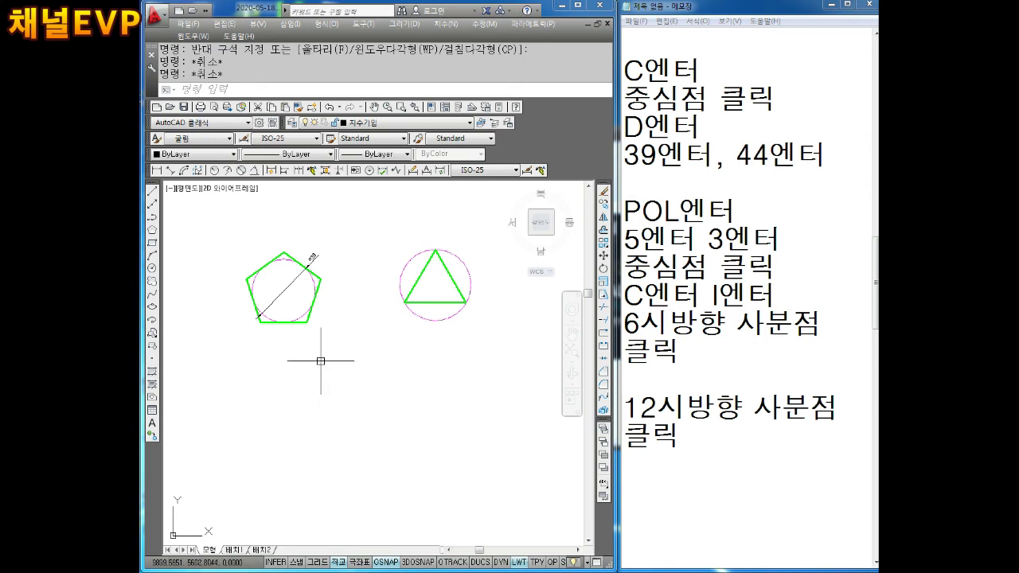
Write the circle steps C엔터, 중심점 클릭, D엔터, 44엔터 at the top of the notes.
{"action": "left_click", "coordinate": [669, 476]}
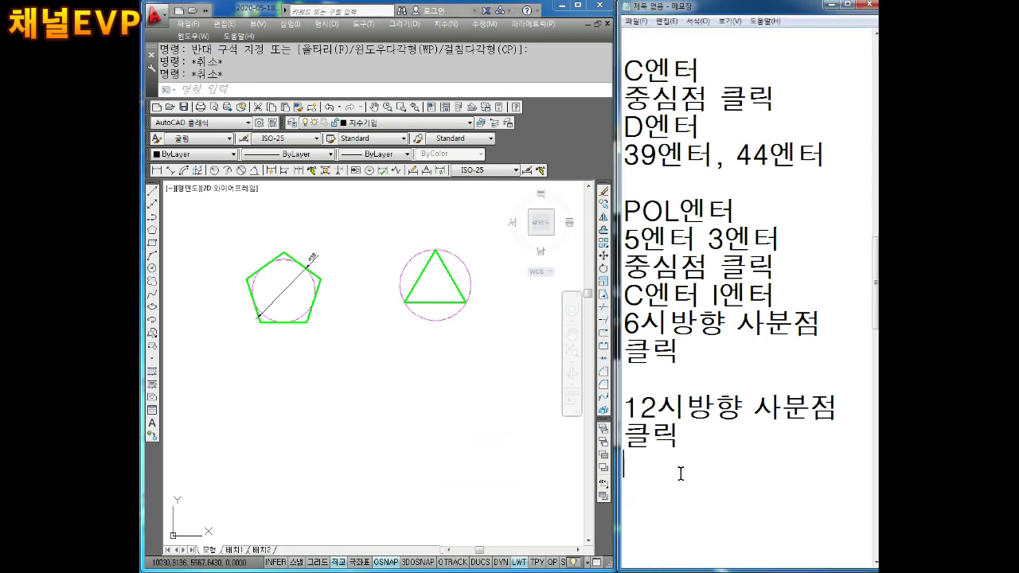
{"action": "key", "text": "Return"}
{"action": "key", "text": "Return"}
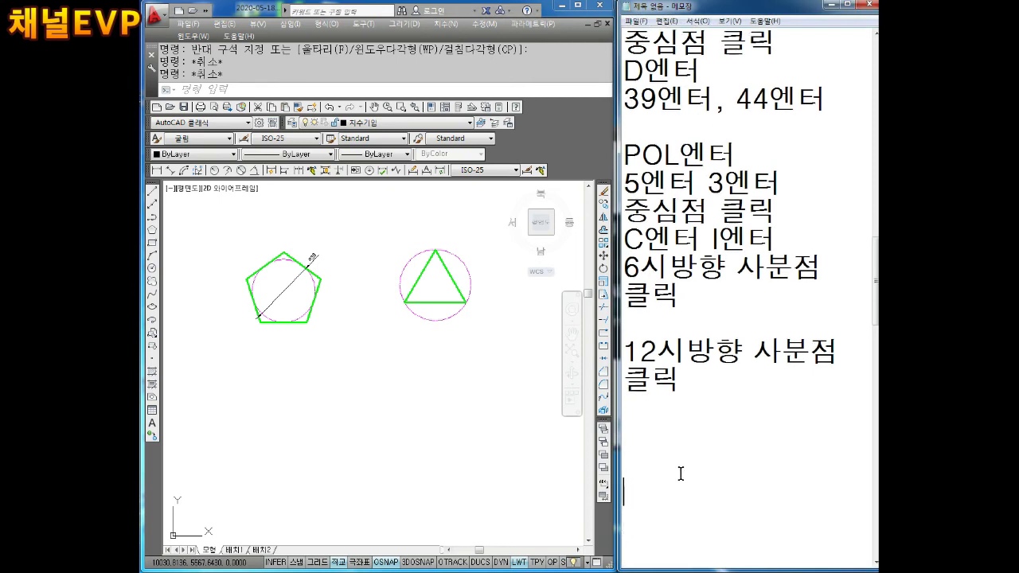
{"action": "key", "text": "Return"}
{"action": "key", "text": "Return"}
{"action": "key", "text": "Return"}
{"action": "key", "text": "Return"}
{"action": "key", "text": "Return"}
{"action": "key", "text": "Return"}
{"action": "key", "text": "Return"}
{"action": "key", "text": "Return"}
{"action": "key", "text": "Return"}
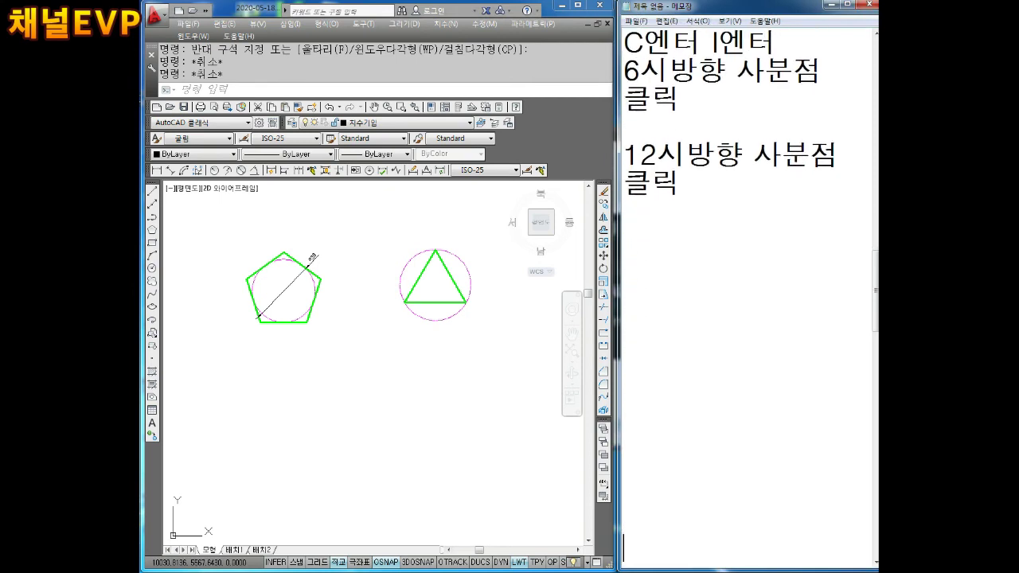
{"action": "key", "text": "Return"}
{"action": "key", "text": "Return"}
{"action": "key", "text": "Return"}
{"action": "key", "text": "Return"}
{"action": "key", "text": "Return"}
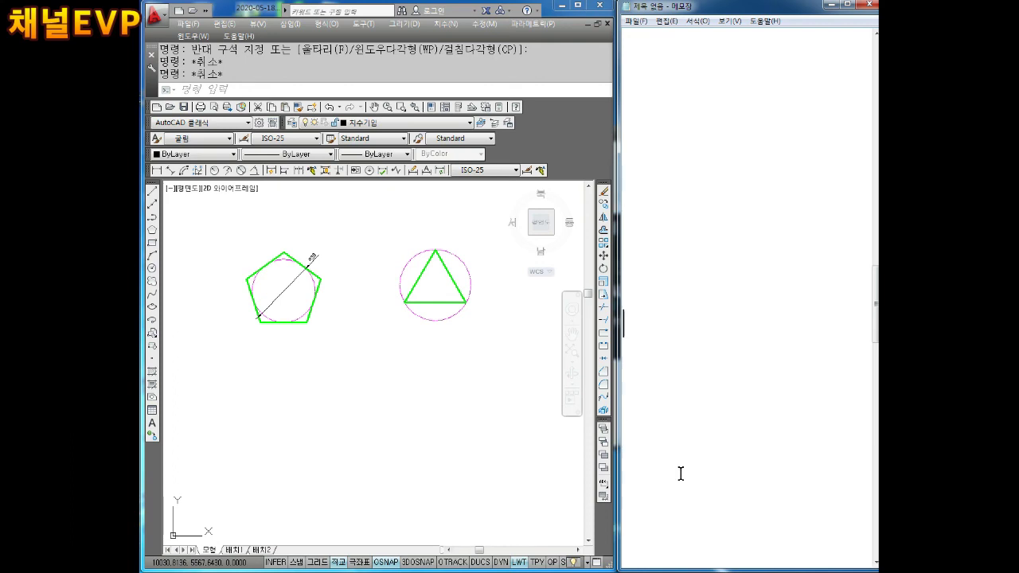
{"action": "key", "text": "ctrl+Home"}
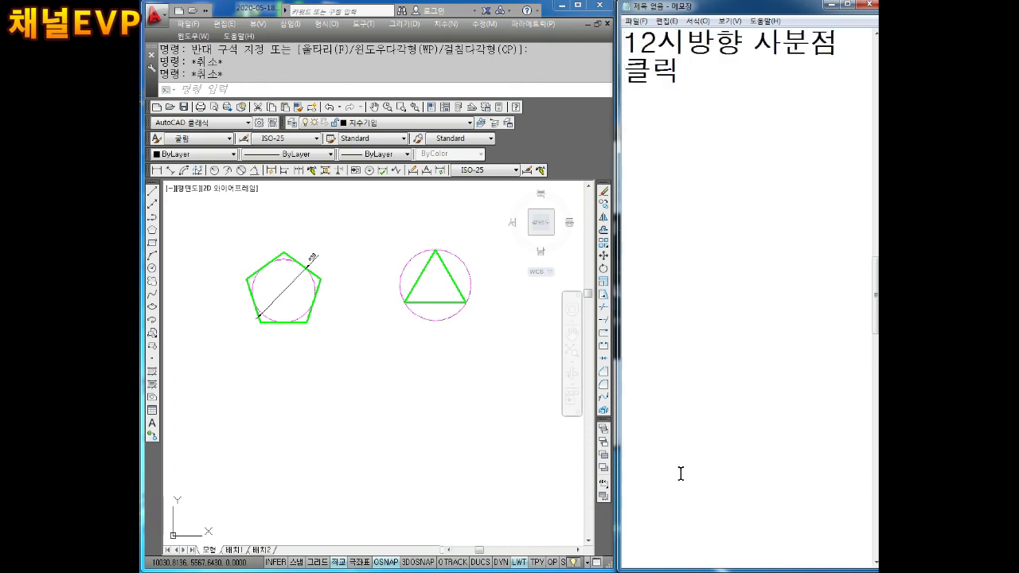
{"action": "type", "text": "C엔터"}
{"action": "key", "text": "Return"}
{"action": "type", "text": "중시"}
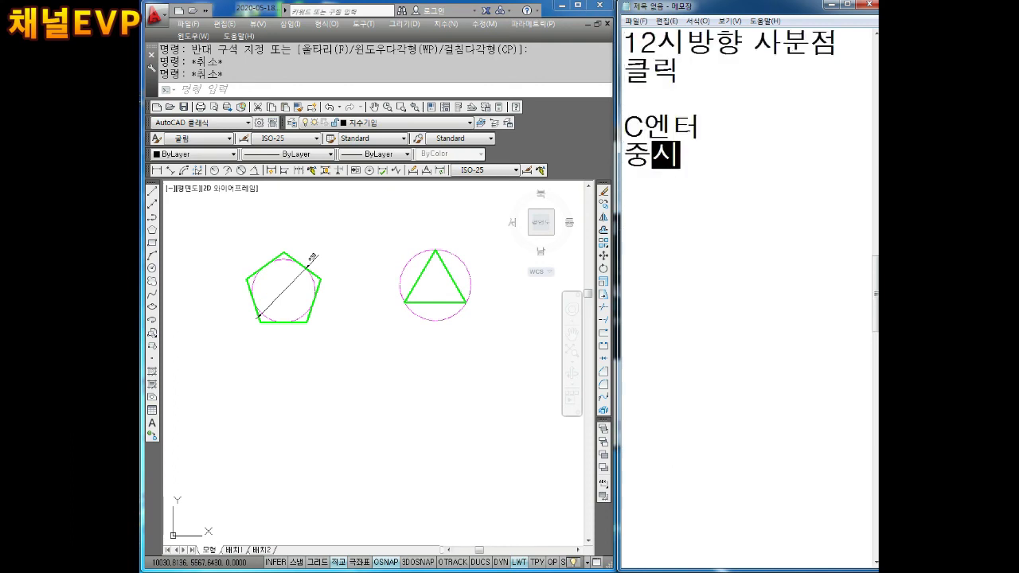
{"action": "type", "text": "심점 클릭"}
{"action": "key", "text": "Return"}
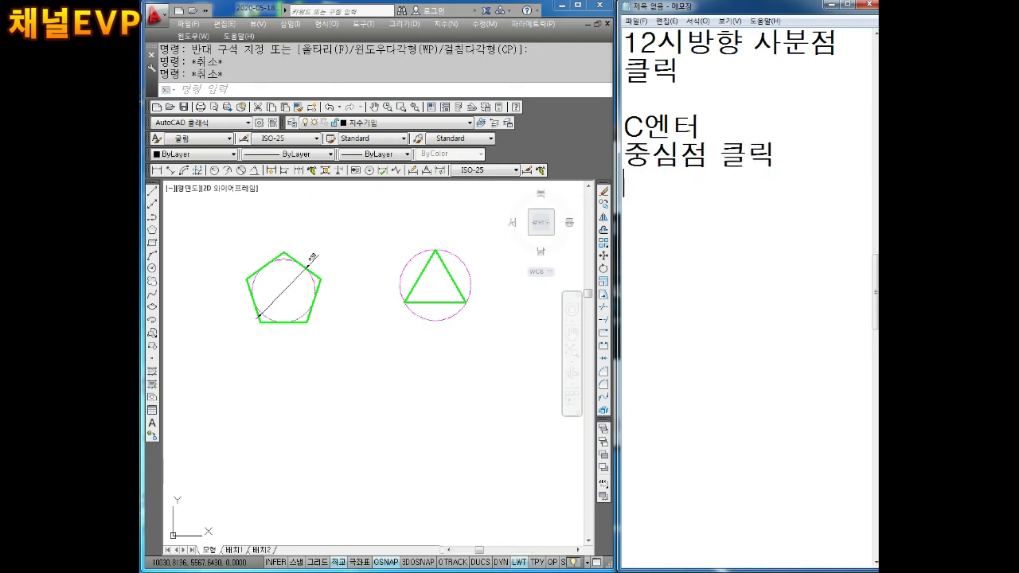
{"action": "type", "text": "D엔터"}
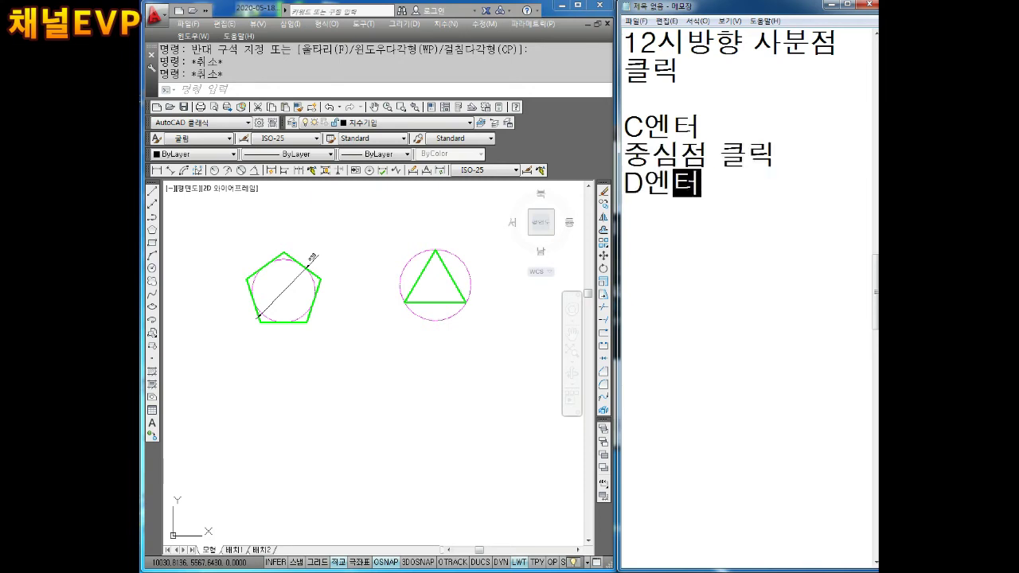
{"action": "key", "text": "Return"}
{"action": "type", "text": "44엔"}
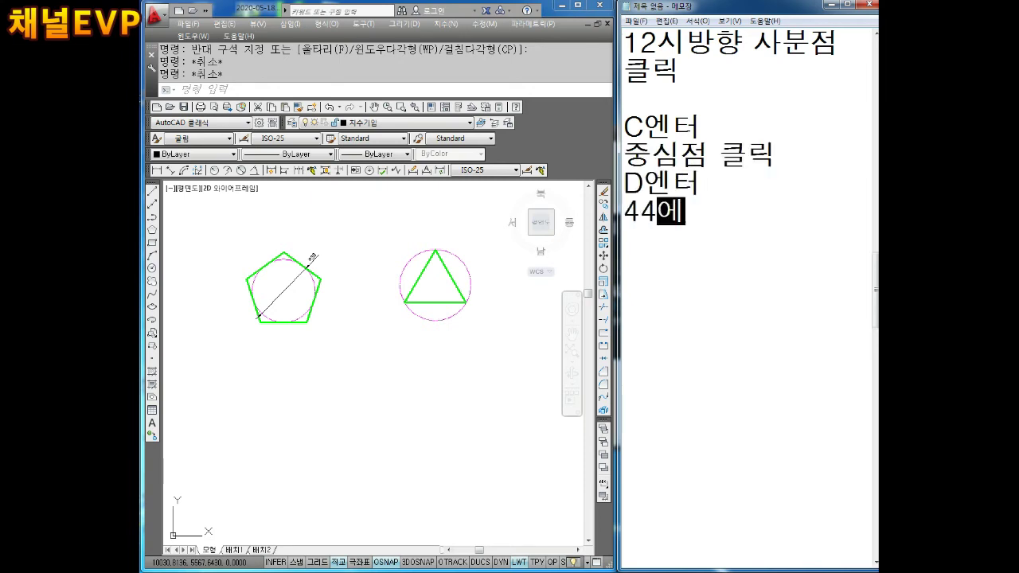
{"action": "type", "text": "터"}
{"action": "key", "text": "Return"}
Start the circle command in AutoCAD with C.
{"action": "left_click", "coordinate": [300, 411]}
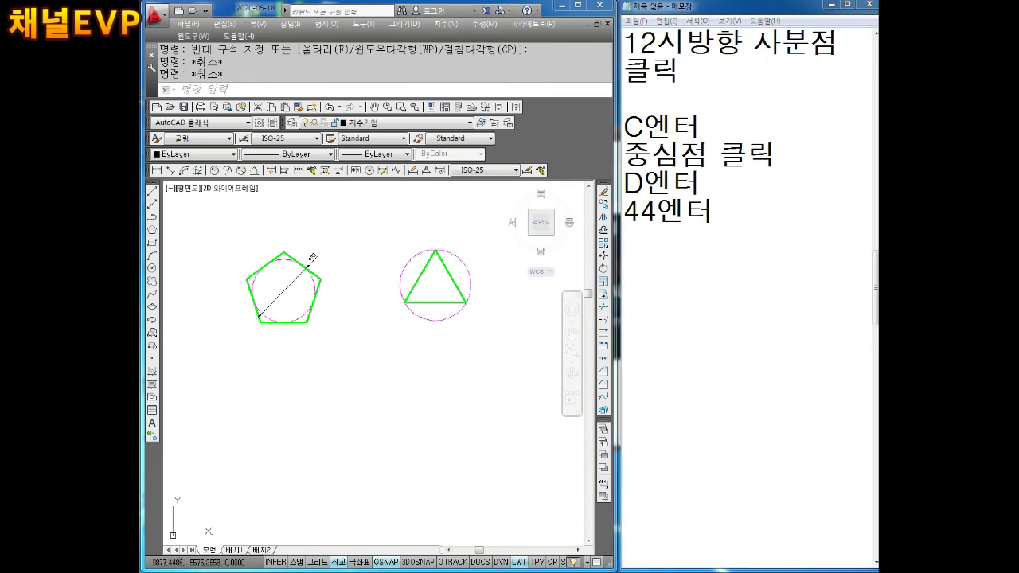
{"action": "type", "text": "C"}
{"action": "key", "text": "Return"}
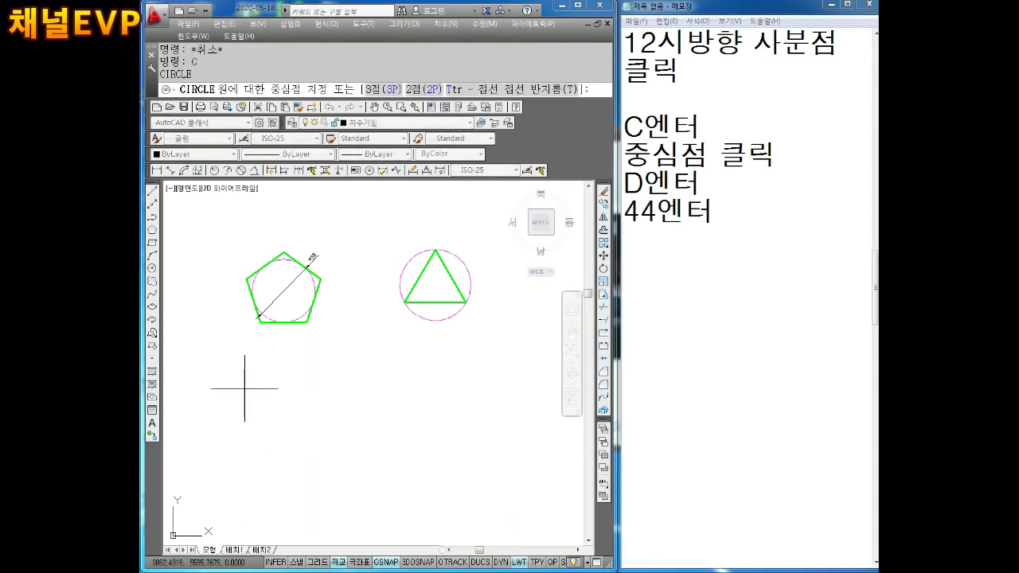
Draw a 44-diameter circle below the pentagon.
{"action": "left_click", "coordinate": [280, 433]}
{"action": "type", "text": "D"}
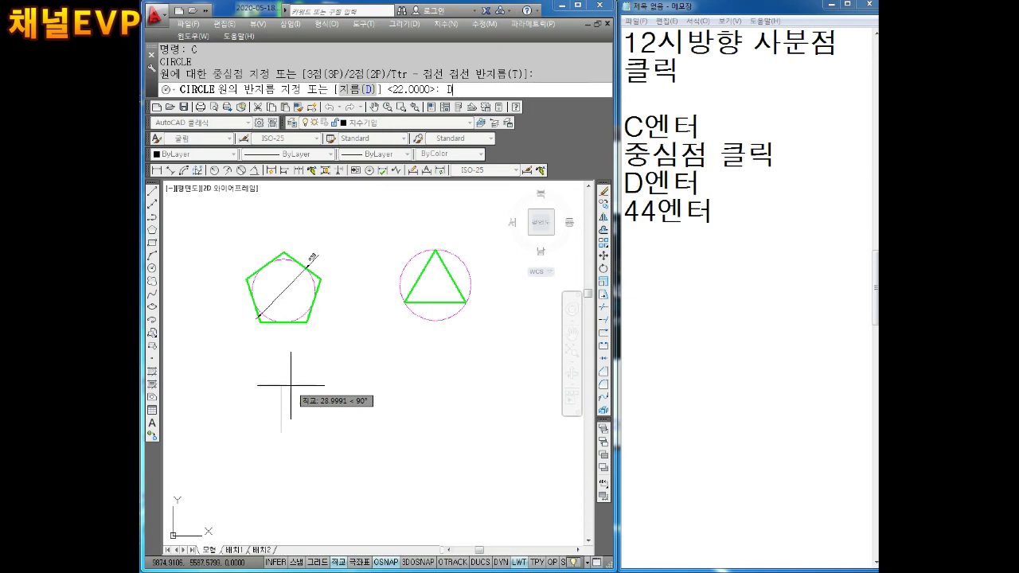
{"action": "key", "text": "Return"}
{"action": "type", "text": "44"}
{"action": "key", "text": "Return"}
{"action": "key", "text": "Escape"}
{"action": "key", "text": "Escape"}
Put the new circle on the magenta 가상선 layer and recentre the view.
{"action": "left_click_drag", "start_coordinate": [376, 423], "coordinate": [200, 468]}
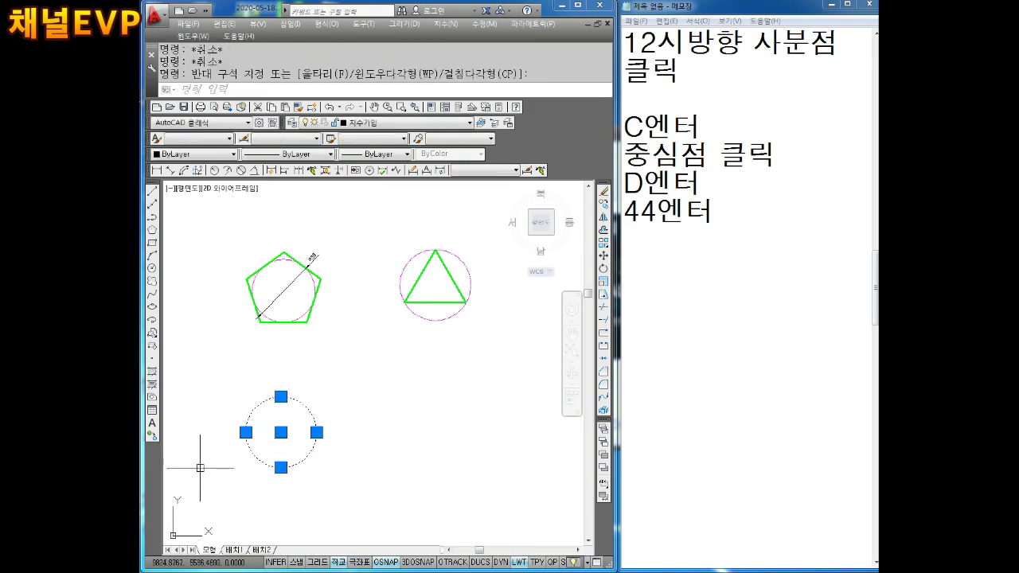
{"action": "left_click", "coordinate": [392, 124]}
{"action": "left_click", "coordinate": [376, 153]}
{"action": "key", "text": "Escape"}
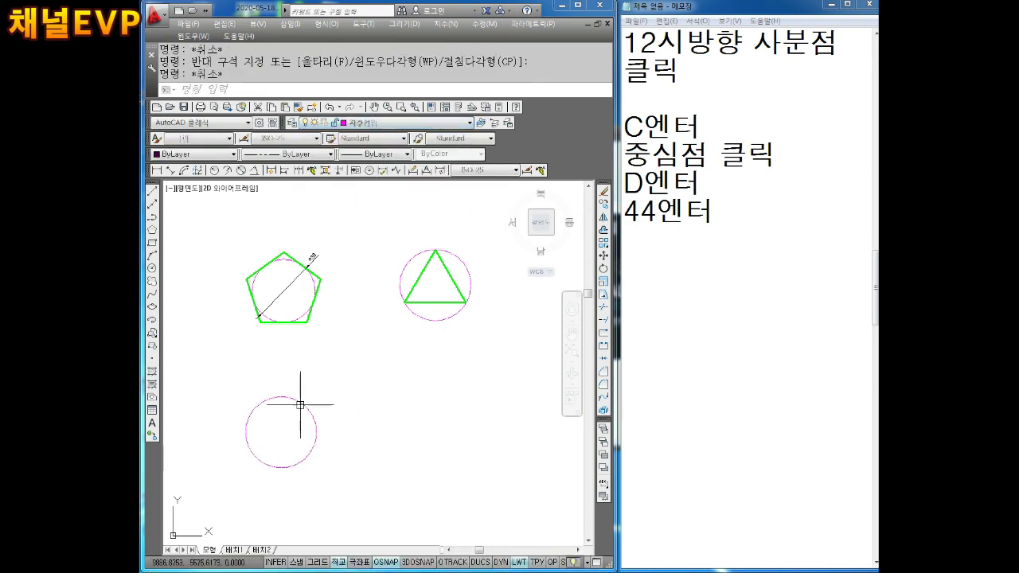
{"action": "key", "text": "Escape"}
{"action": "scroll", "coordinate": [303, 405], "scroll_direction": "up", "scroll_amount": 3}
{"action": "scroll", "coordinate": [326, 382], "scroll_direction": "down", "scroll_amount": 1}
{"action": "middle_click_drag", "start_coordinate": [351, 371], "coordinate": [352, 390]}
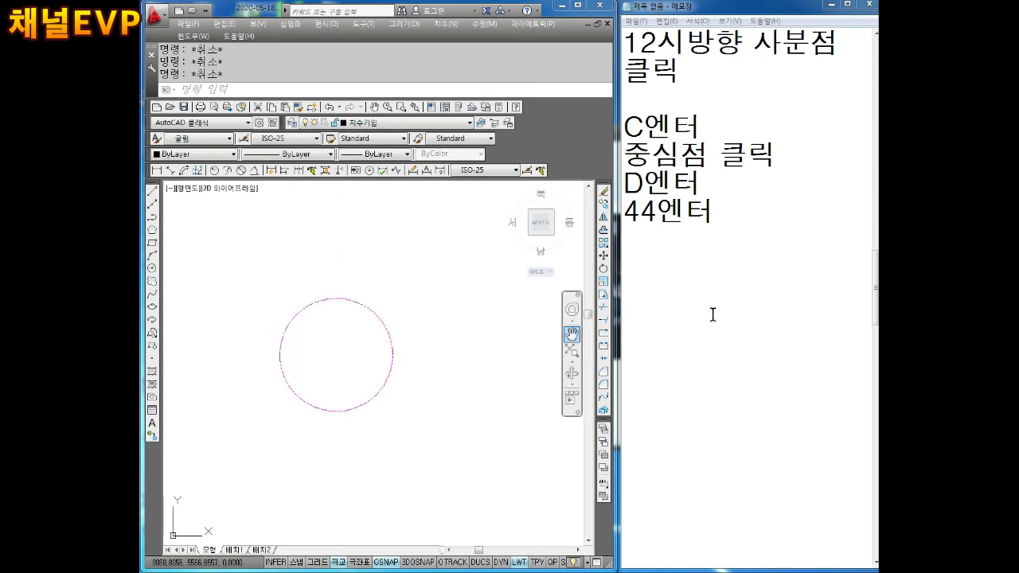
Note 'POL엔터' and '6엔터' in Notepad.
{"action": "left_click", "coordinate": [649, 237]}
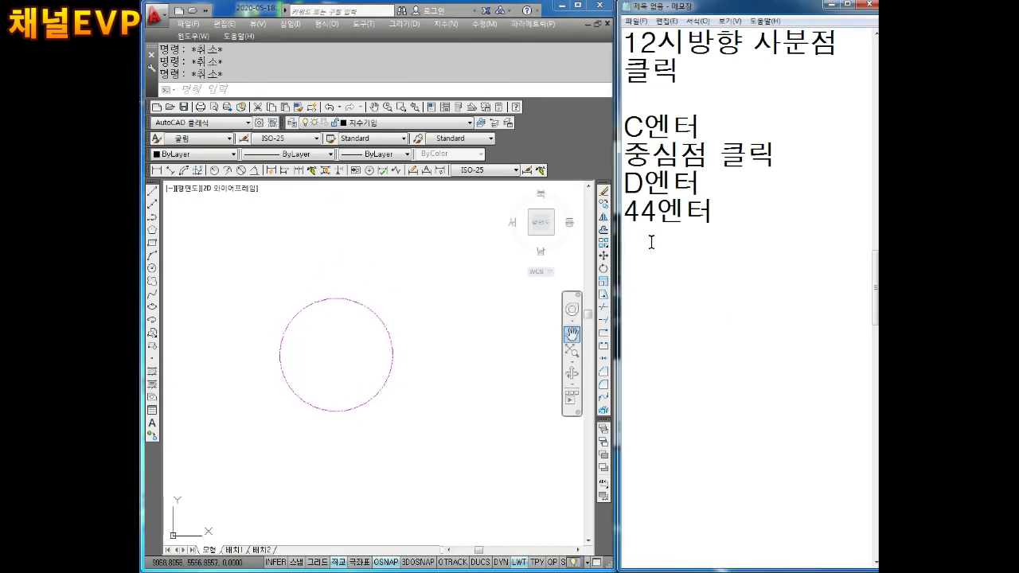
{"action": "type", "text": "ㅔ ㅂ"}
{"action": "key", "text": "BackSpace"}
{"action": "key", "text": "BackSpace"}
{"action": "key", "text": "BackSpace"}
{"action": "type", "text": "ㅔ ㅂ,"}
{"action": "key", "text": "BackSpace"}
{"action": "type", "text": "OL엔터"}
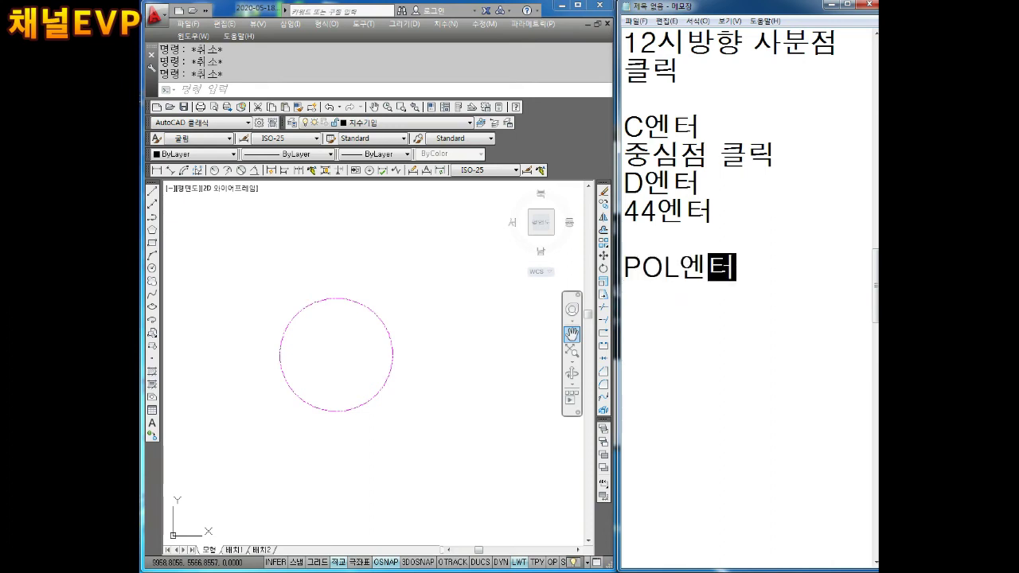
{"action": "key", "text": "Return"}
{"action": "type", "text": "6"}
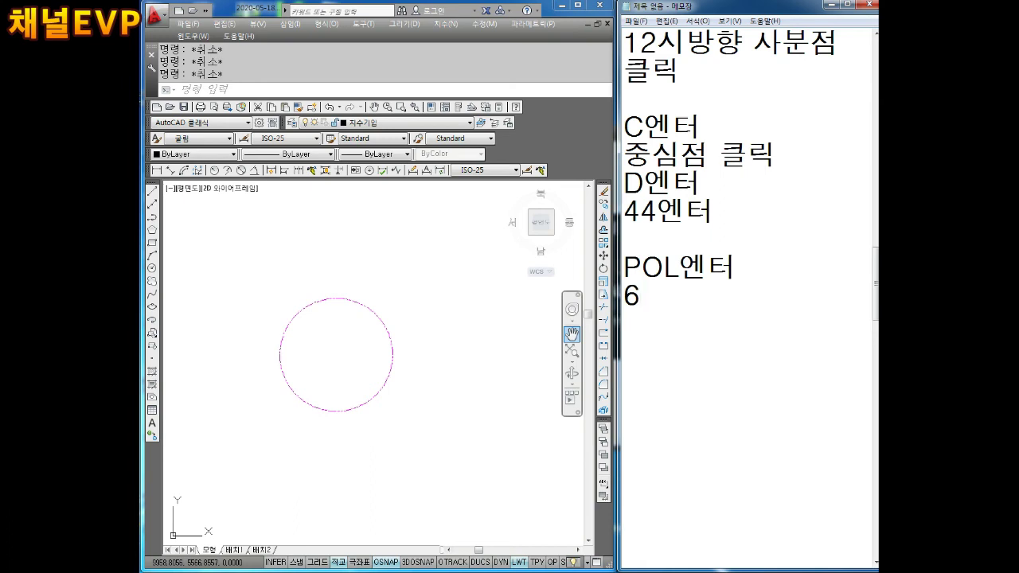
{"action": "type", "text": "엔터"}
{"action": "key", "text": "Return"}
Add the '중심점 클릭' and 'I엔터' lines to the notes.
{"action": "type", "text": "중심"}
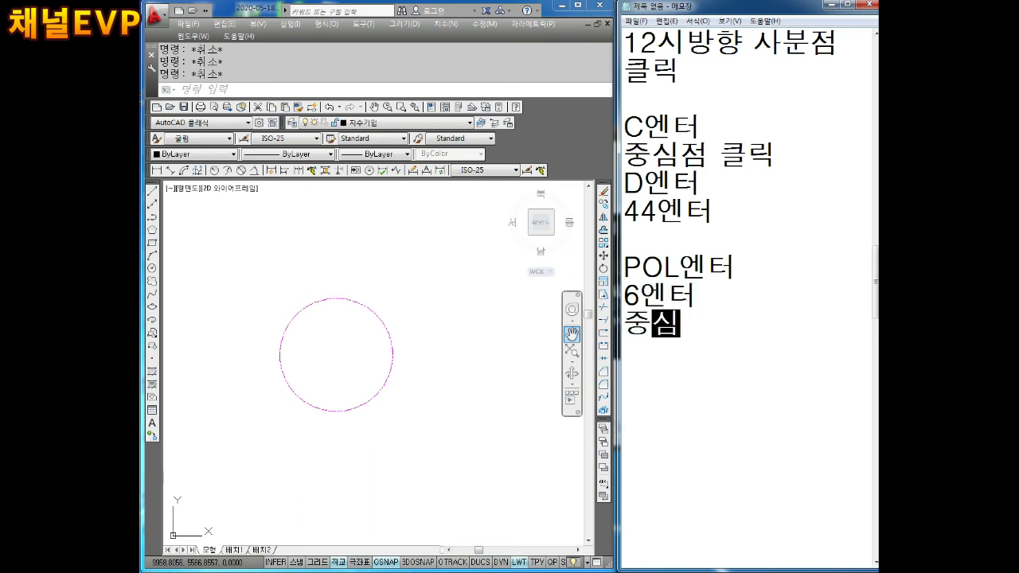
{"action": "type", "text": "점 크리"}
{"action": "key", "text": "Return"}
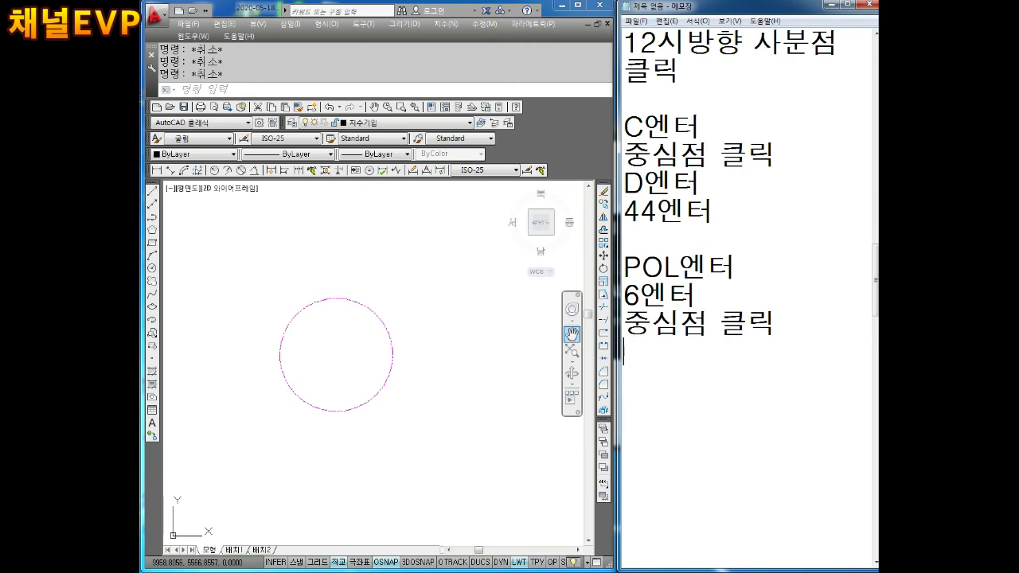
{"action": "type", "text": "ㅑ"}
{"action": "key", "text": "BackSpace"}
{"action": "type", "text": "l엔"}
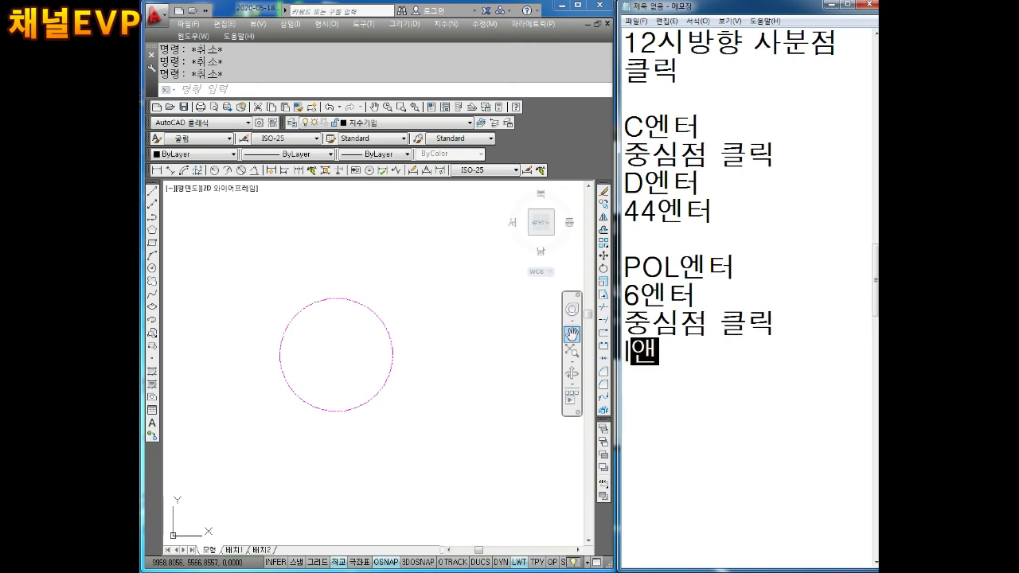
{"action": "type", "text": "ㅌ"}
{"action": "key", "text": "BackSpace"}
{"action": "key", "text": "BackSpace"}
{"action": "type", "text": "ㅇ엔ㅌㅓ"}
{"action": "key", "text": "Return"}
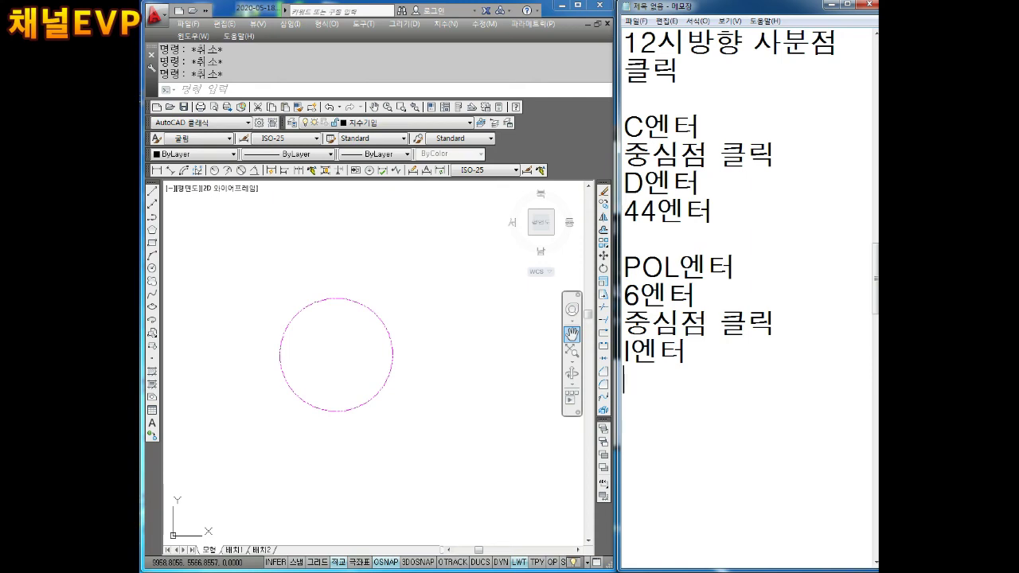
Draw a six-sided polygon inscribed in the circle, corner at the 3 o'clock quadrant.
{"action": "left_click", "coordinate": [378, 363]}
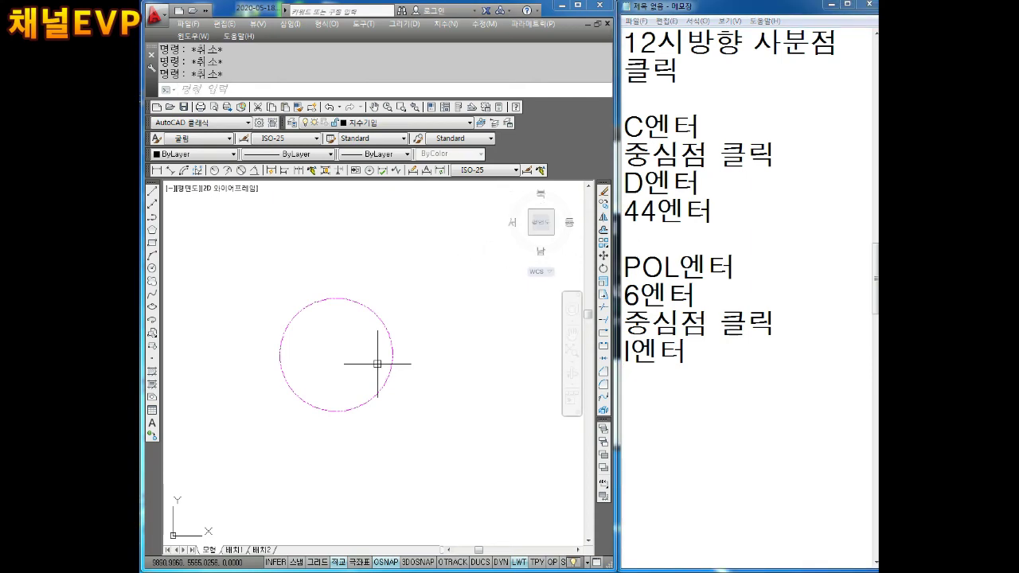
{"action": "left_click", "coordinate": [386, 90]}
{"action": "type", "text": "POL"}
{"action": "key", "text": "Return"}
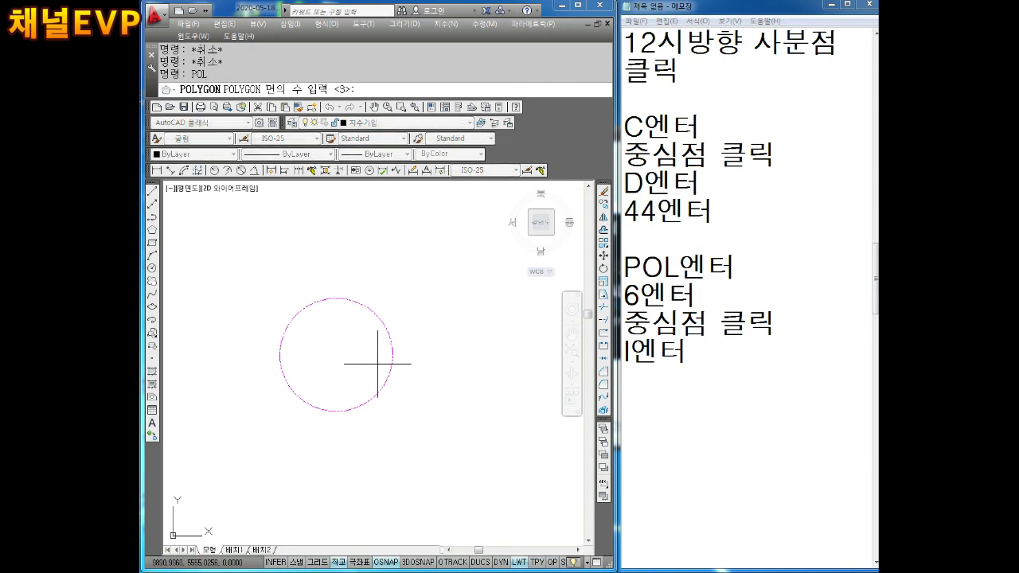
{"action": "key", "text": "Return"}
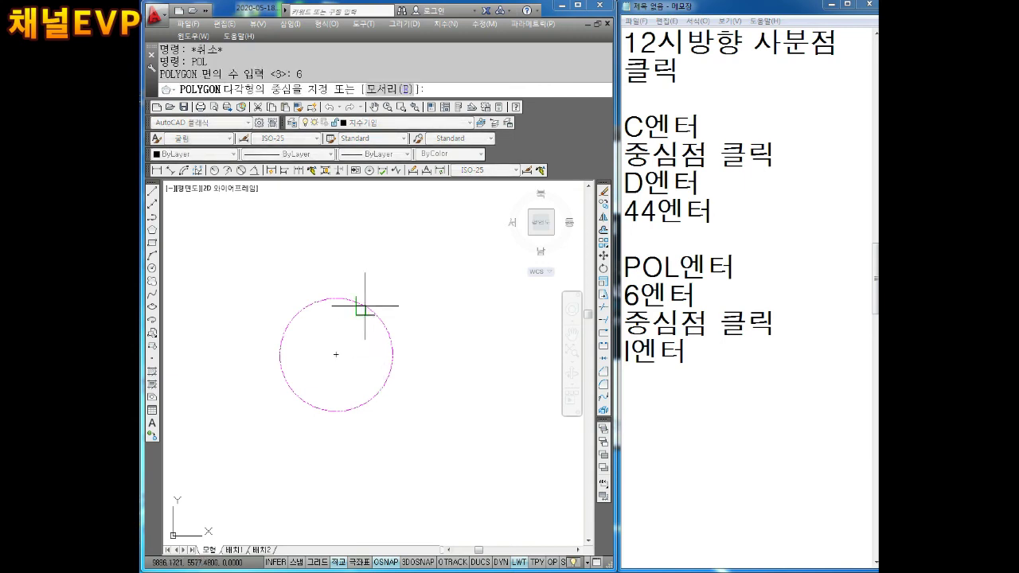
{"action": "left_click", "coordinate": [336, 353]}
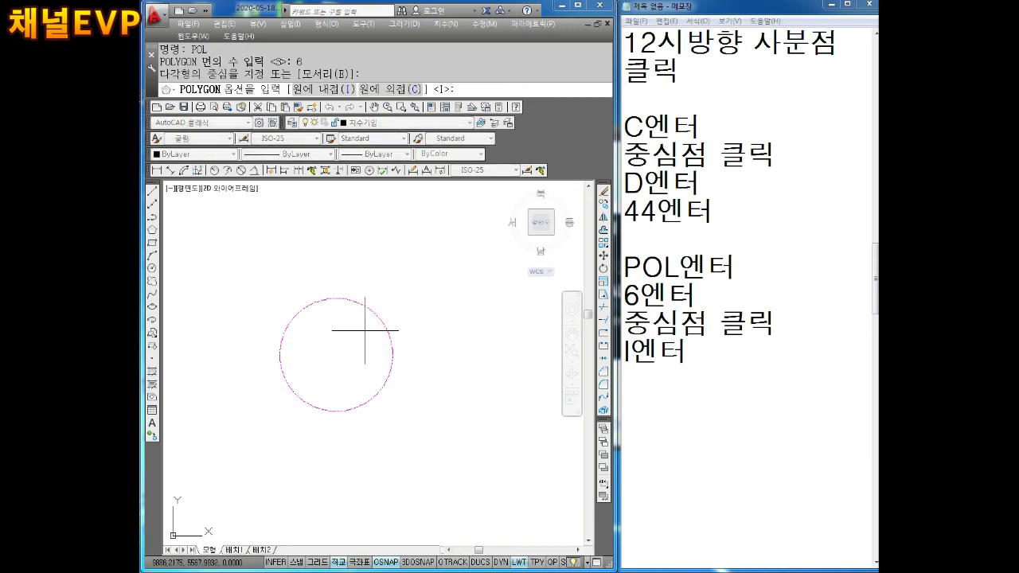
{"action": "type", "text": "I"}
{"action": "key", "text": "Return"}
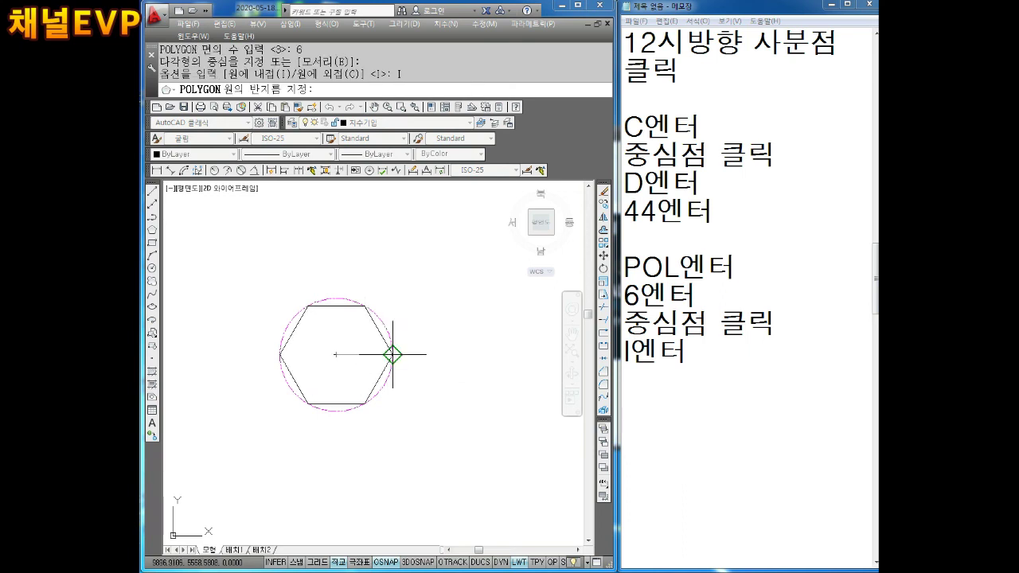
{"action": "left_click", "coordinate": [393, 354]}
Note '3시방향 사분점 클릭' in Notepad.
{"action": "left_click", "coordinate": [675, 413]}
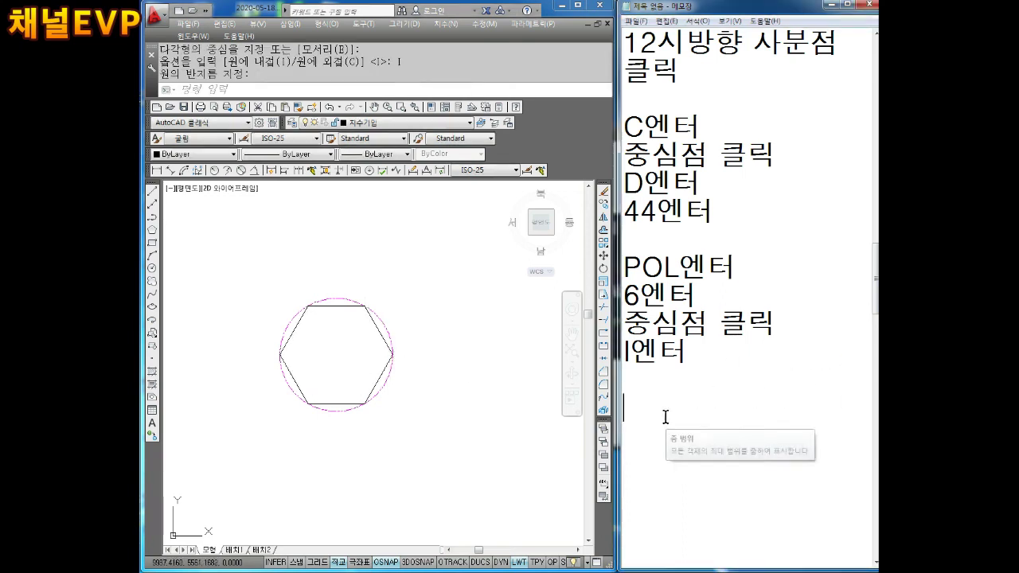
{"action": "type", "text": "3시"}
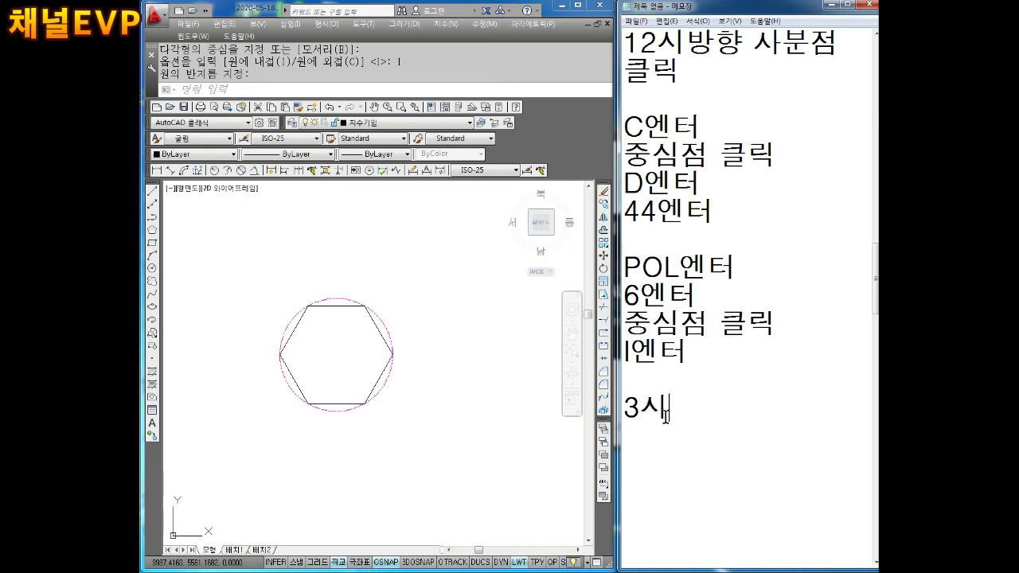
{"action": "key", "text": "BackSpace"}
{"action": "key", "text": "BackSpace"}
{"action": "key", "text": "BackSpace"}
{"action": "type", "text": "3시방향 사"}
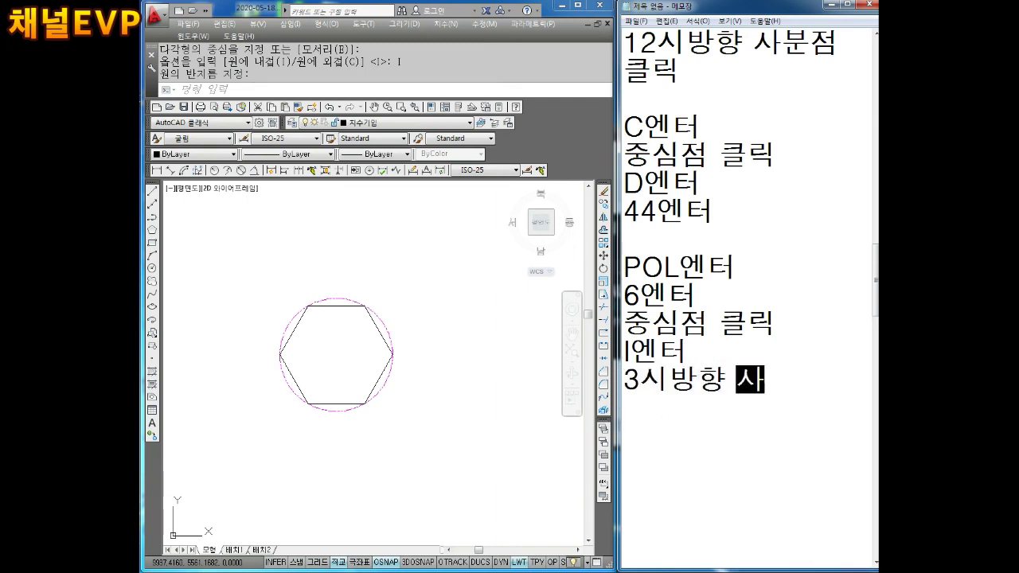
{"action": "type", "text": "분점"}
{"action": "key", "text": "Return"}
{"action": "type", "text": "클릭"}
{"action": "key", "text": "Return"}
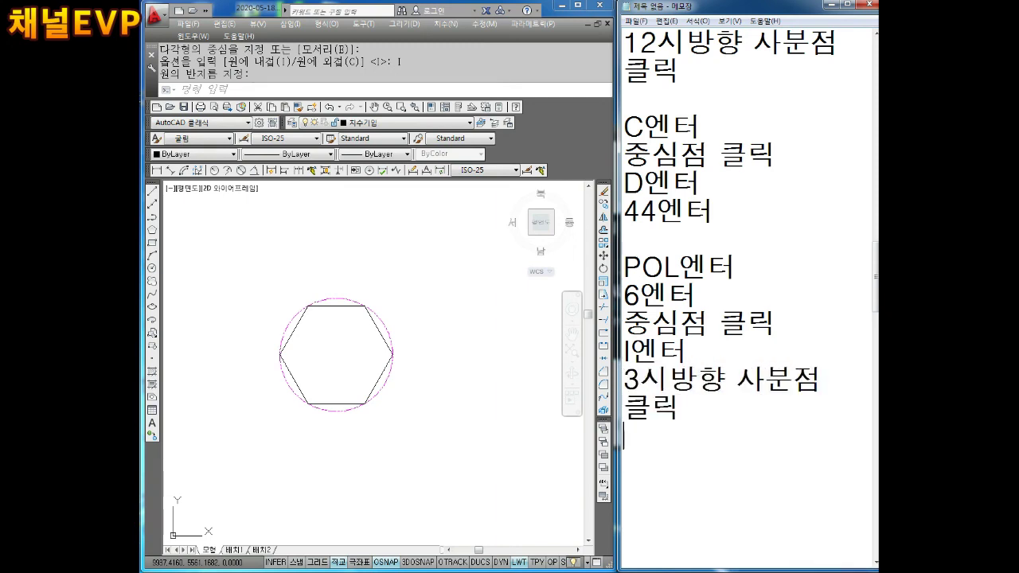
{"action": "scroll", "coordinate": [337, 342], "scroll_direction": "up", "scroll_amount": 2}
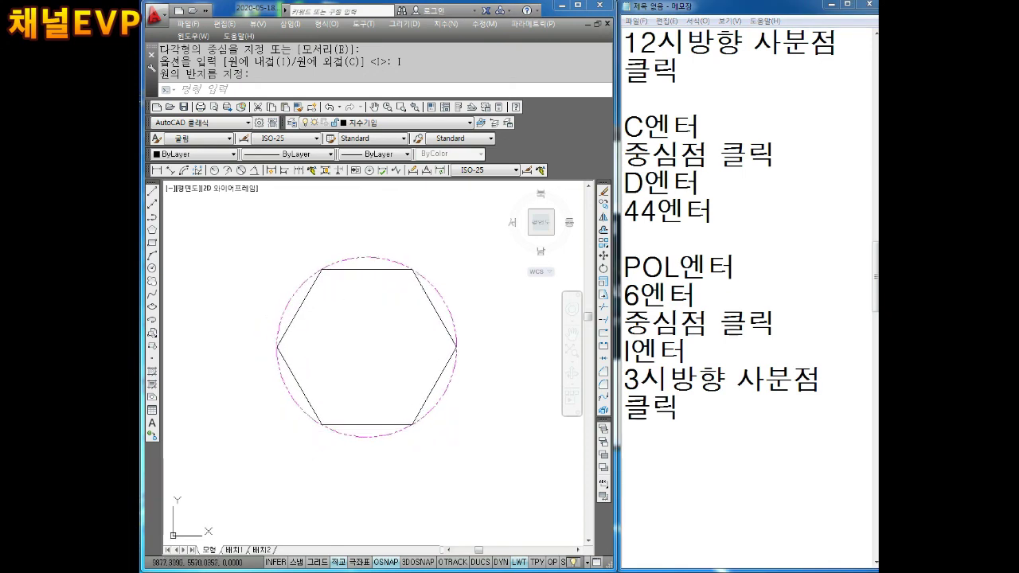
Add a ⌀44 diameter dimension to the dashed circle, placed up-right, checking the ⌀ symbol.
{"action": "key", "text": "Escape"}
{"action": "key", "text": "Escape"}
{"action": "key", "text": "Escape"}
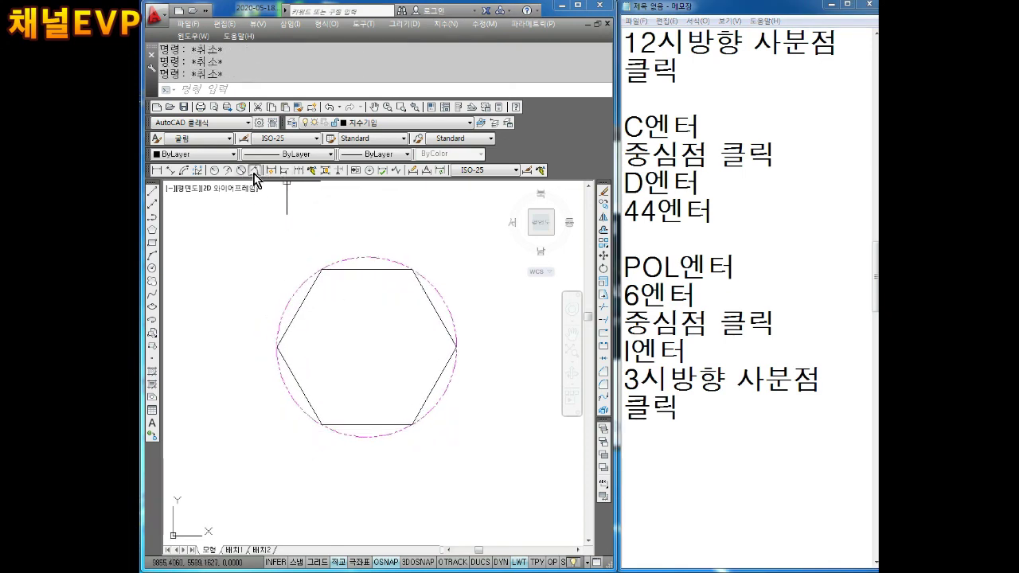
{"action": "left_click", "coordinate": [254, 170]}
{"action": "key", "text": "Escape"}
{"action": "key", "text": "Escape"}
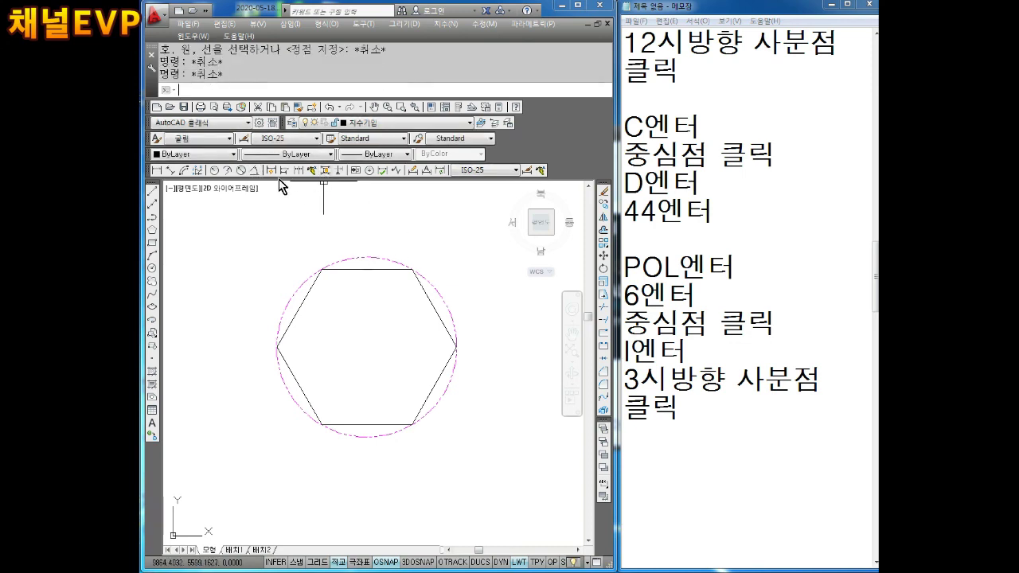
{"action": "left_click", "coordinate": [242, 171]}
{"action": "left_click", "coordinate": [414, 277]}
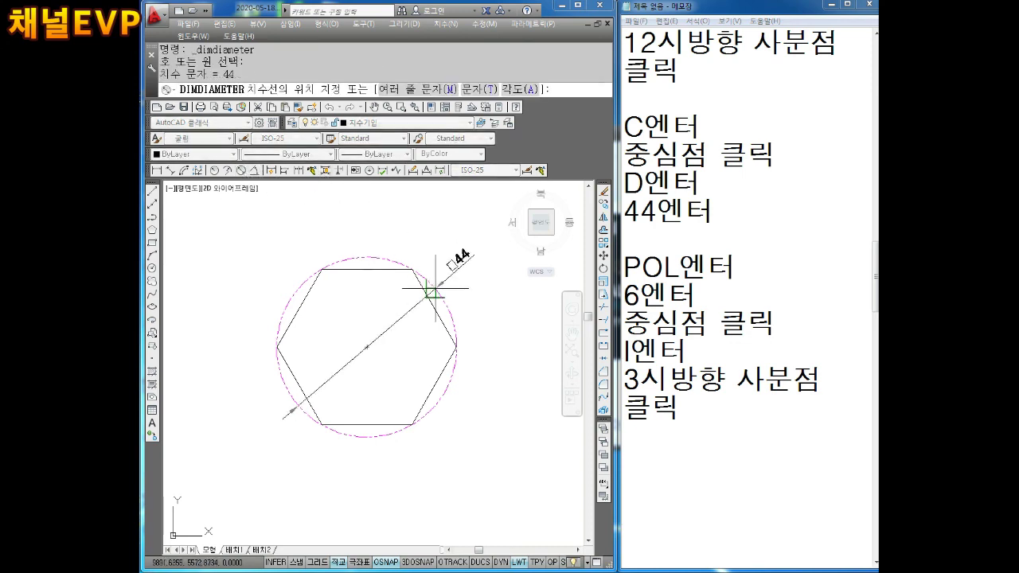
{"action": "left_click", "coordinate": [448, 251]}
{"action": "double_click", "coordinate": [448, 251]}
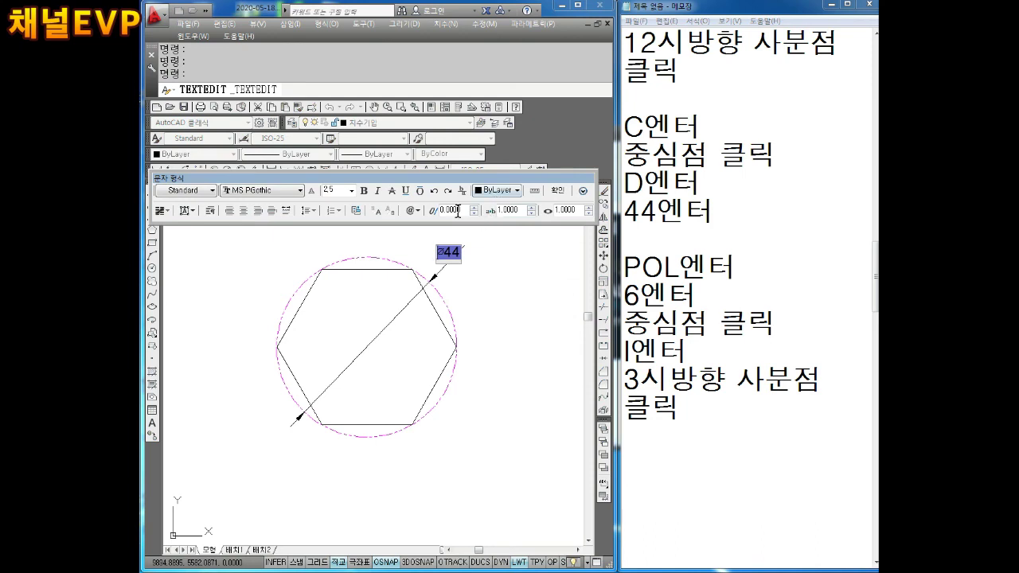
{"action": "left_click", "coordinate": [414, 211]}
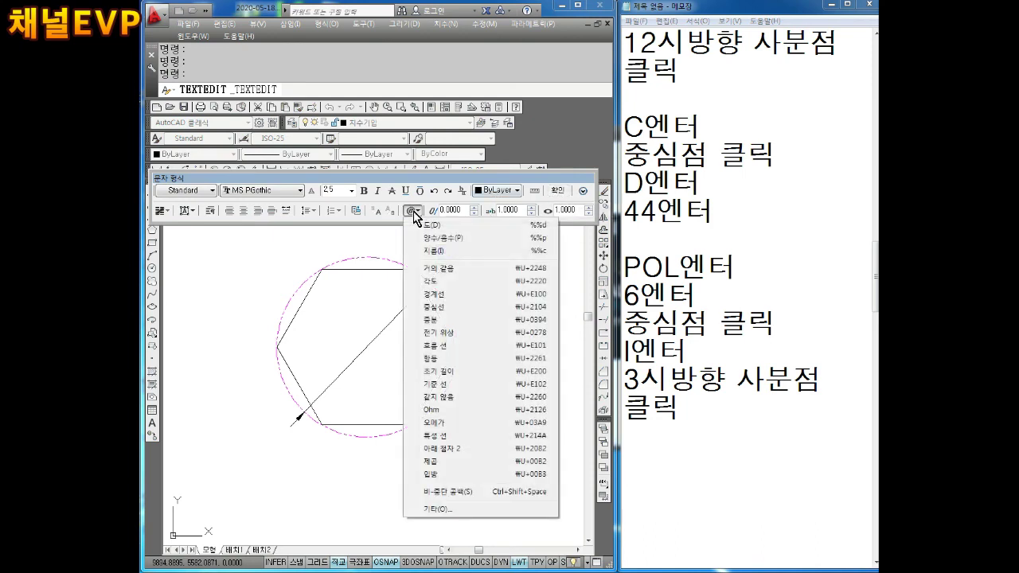
{"action": "left_click", "coordinate": [415, 211]}
{"action": "left_click", "coordinate": [557, 191]}
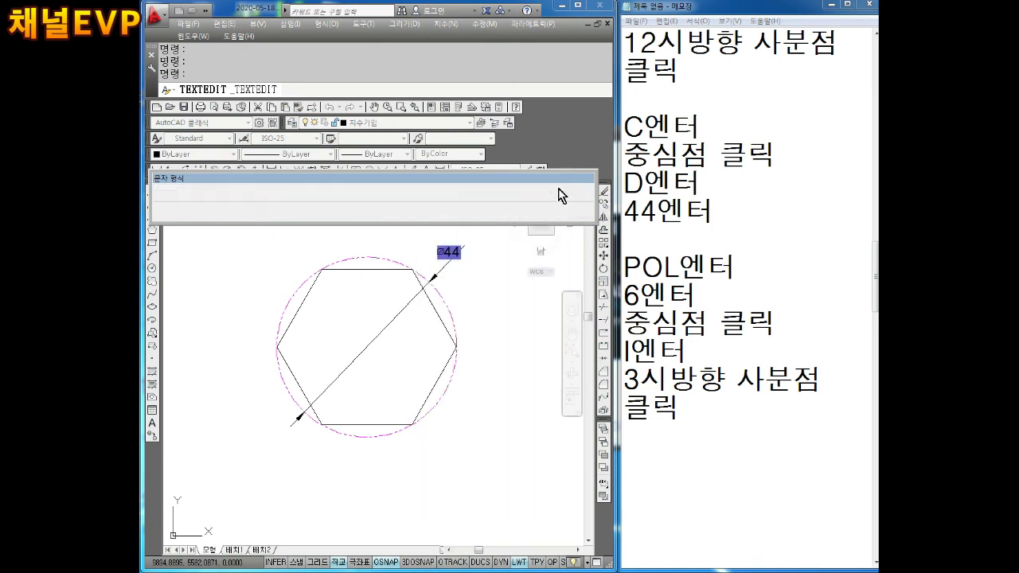
{"action": "key", "text": "Escape"}
{"action": "middle_click_drag", "start_coordinate": [478, 386], "coordinate": [370, 377]}
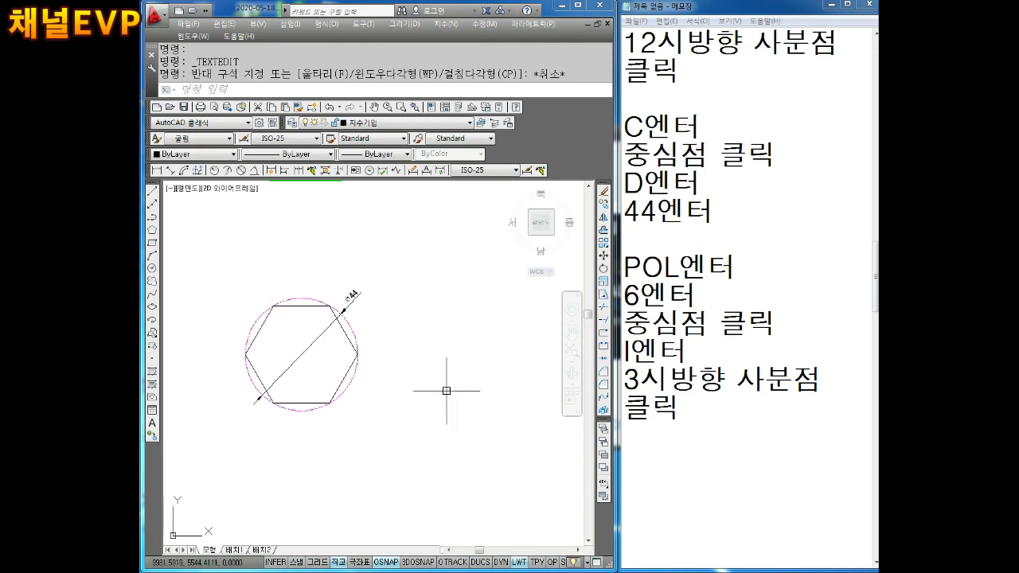
Zoom out and cancel the stray window selection and pending command.
{"action": "left_click", "coordinate": [417, 333]}
{"action": "scroll", "coordinate": [418, 333], "scroll_direction": "down", "scroll_amount": 2}
{"action": "key", "text": "Escape"}
{"action": "scroll", "coordinate": [460, 350], "scroll_direction": "down", "scroll_amount": 2}
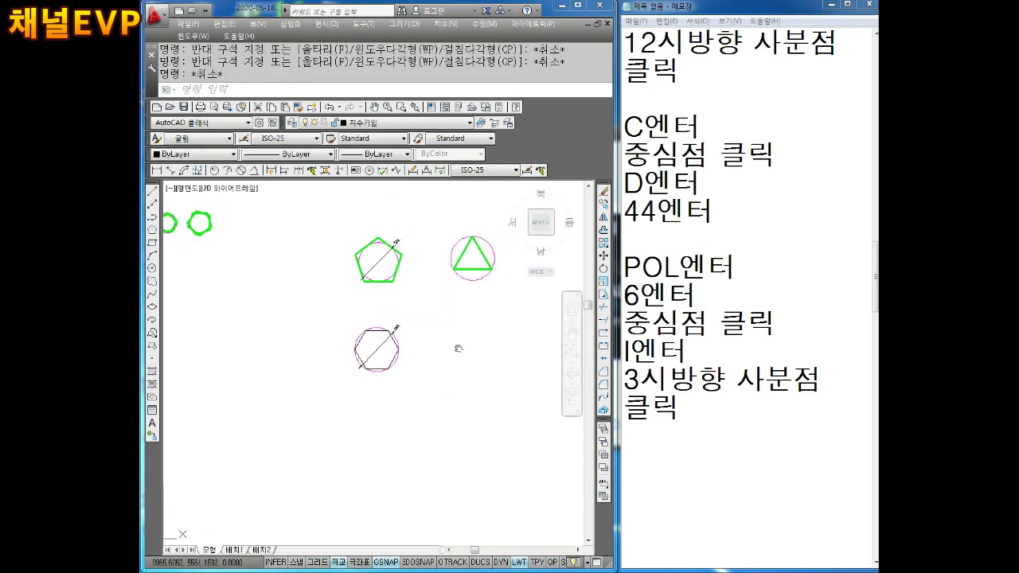
{"action": "scroll", "coordinate": [451, 338], "scroll_direction": "up", "scroll_amount": 2}
{"action": "key", "text": "Escape"}
{"action": "key", "text": "Escape"}
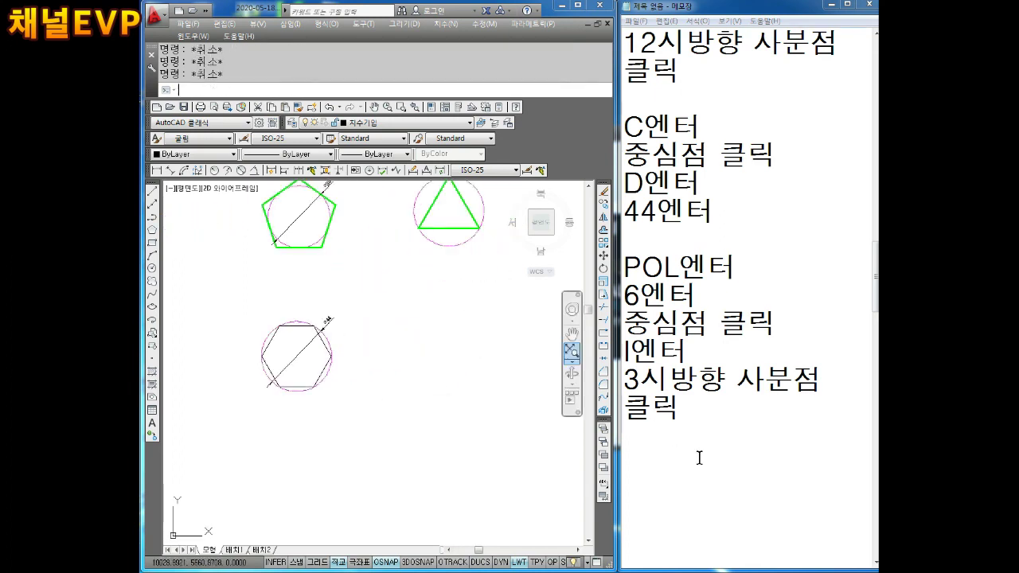
Add '39엔터' after '44엔터' in the Notepad notes and remove the extra blank line.
{"action": "left_click", "coordinate": [720, 210]}
{"action": "type", "text": "39에"}
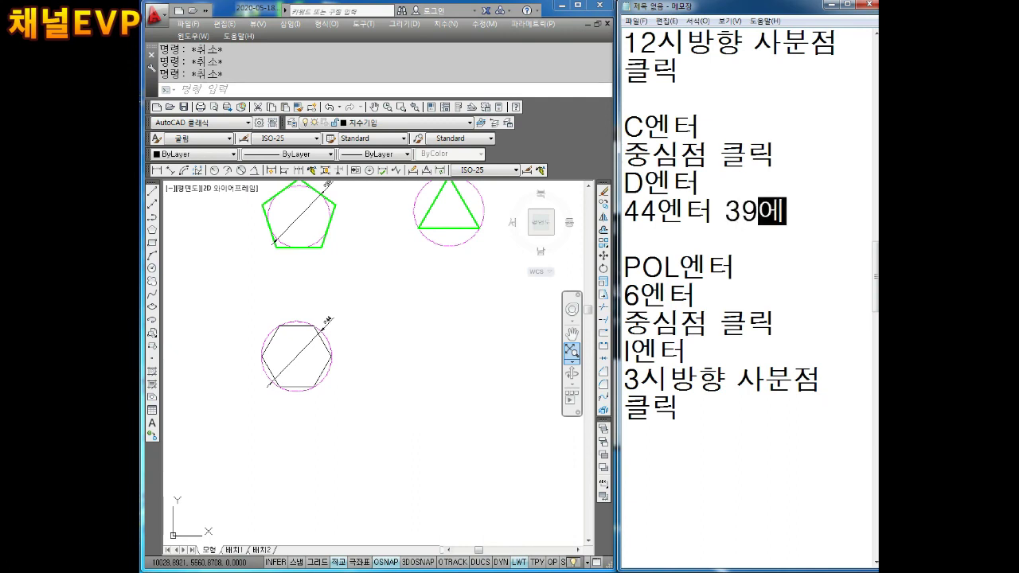
{"action": "type", "text": "엔터"}
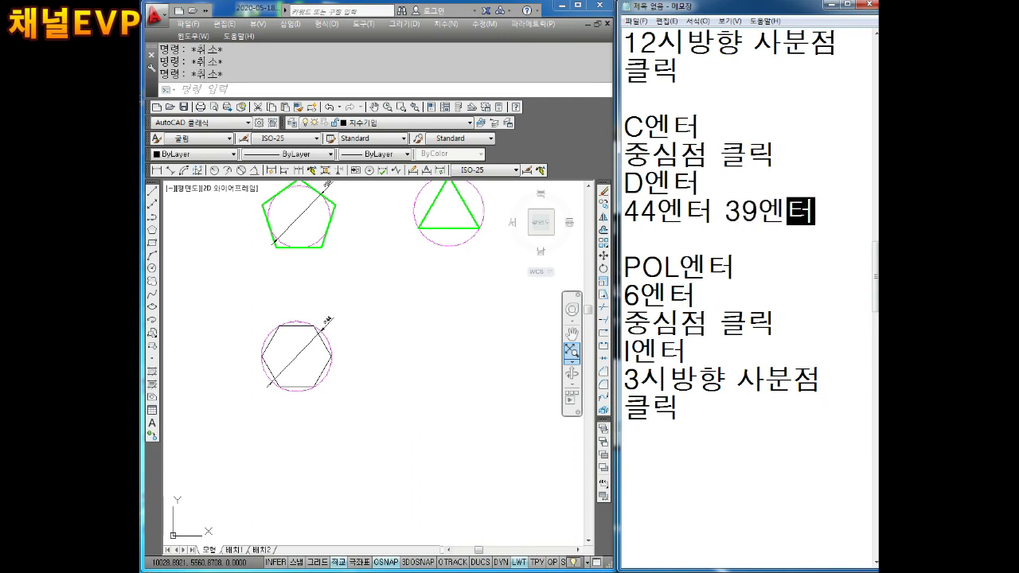
{"action": "key", "text": "Return"}
{"action": "key", "text": "BackSpace"}
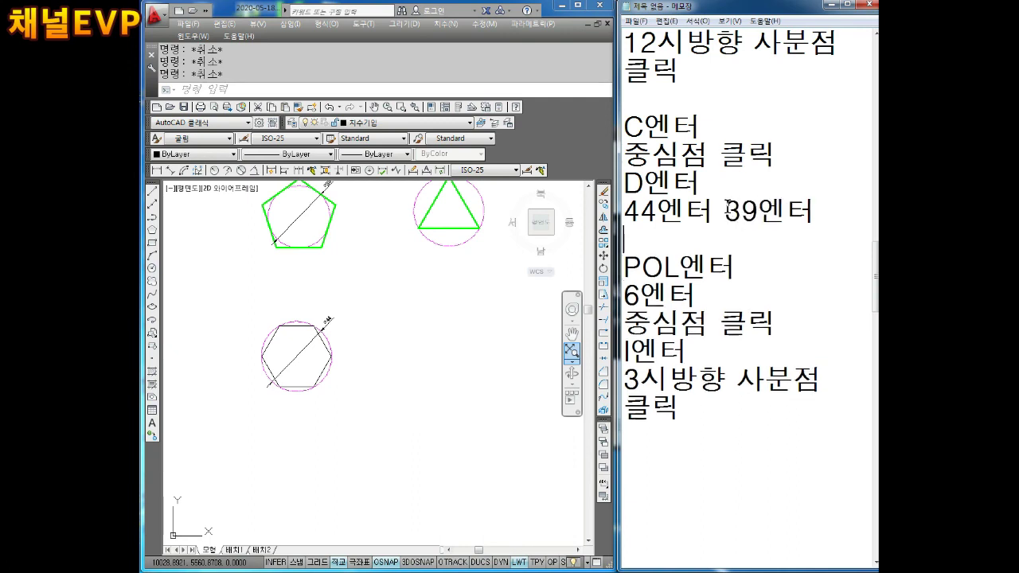
Start a new circle in the drawing with the C command.
{"action": "left_click", "coordinate": [427, 351]}
{"action": "type", "text": "c"}
{"action": "key", "text": "Return"}
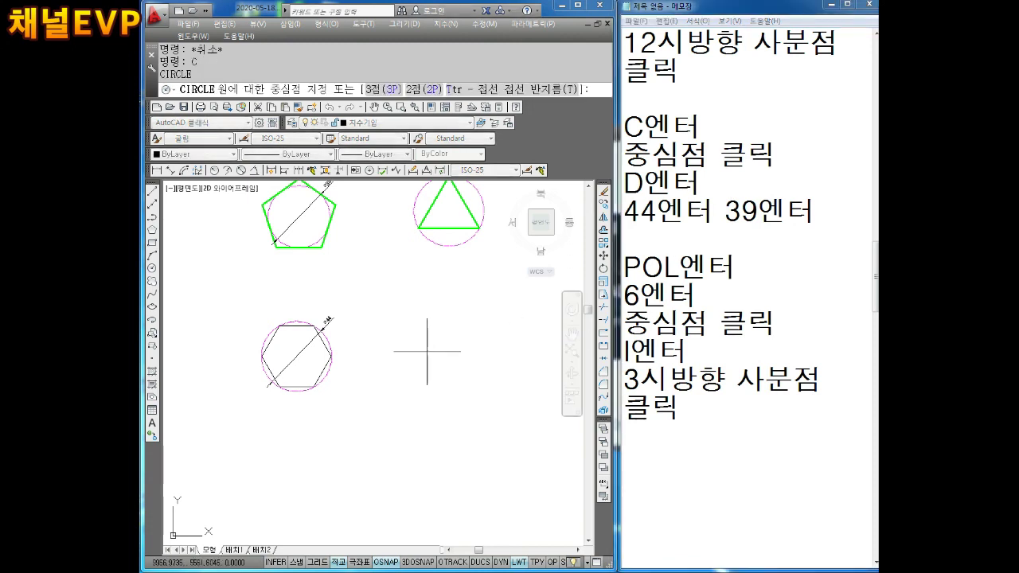
Draw a diameter-39 circle to the right of the hexagon.
{"action": "left_click", "coordinate": [437, 355]}
{"action": "type", "text": "d"}
{"action": "key", "text": "Return"}
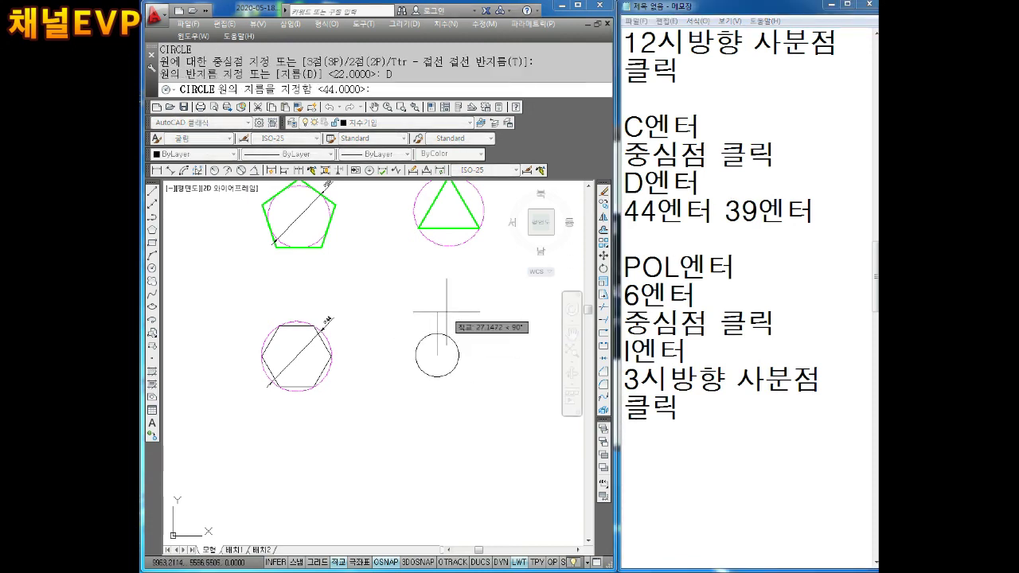
{"action": "type", "text": "39"}
{"action": "key", "text": "Return"}
{"action": "key", "text": "Escape"}
{"action": "key", "text": "Escape"}
Move the 39 circle onto the magenta dash-dot 가상선 layer.
{"action": "scroll", "coordinate": [451, 318], "scroll_direction": "up", "scroll_amount": 2}
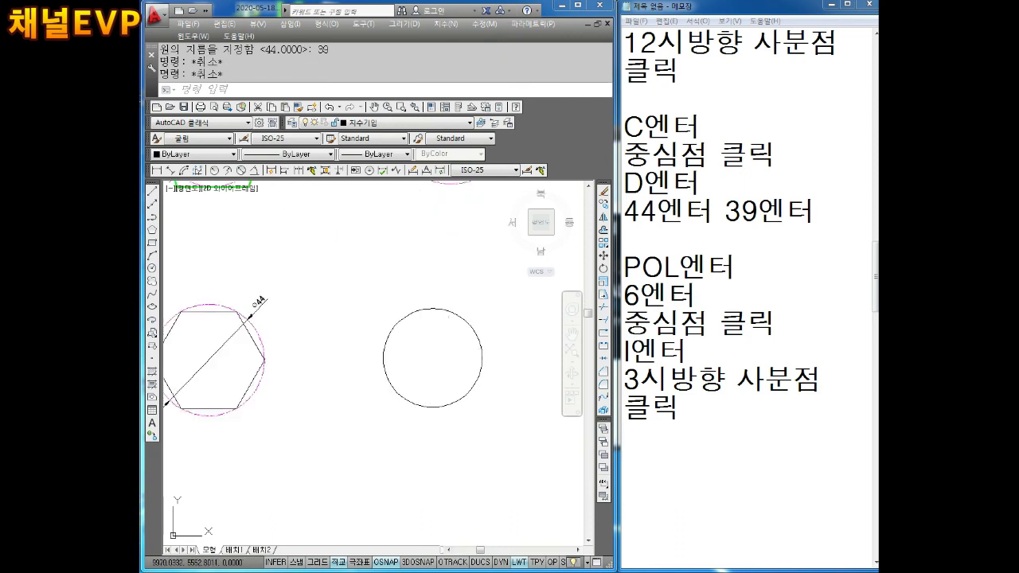
{"action": "left_click", "coordinate": [437, 320]}
{"action": "left_click", "coordinate": [437, 321]}
{"action": "left_click", "coordinate": [418, 123]}
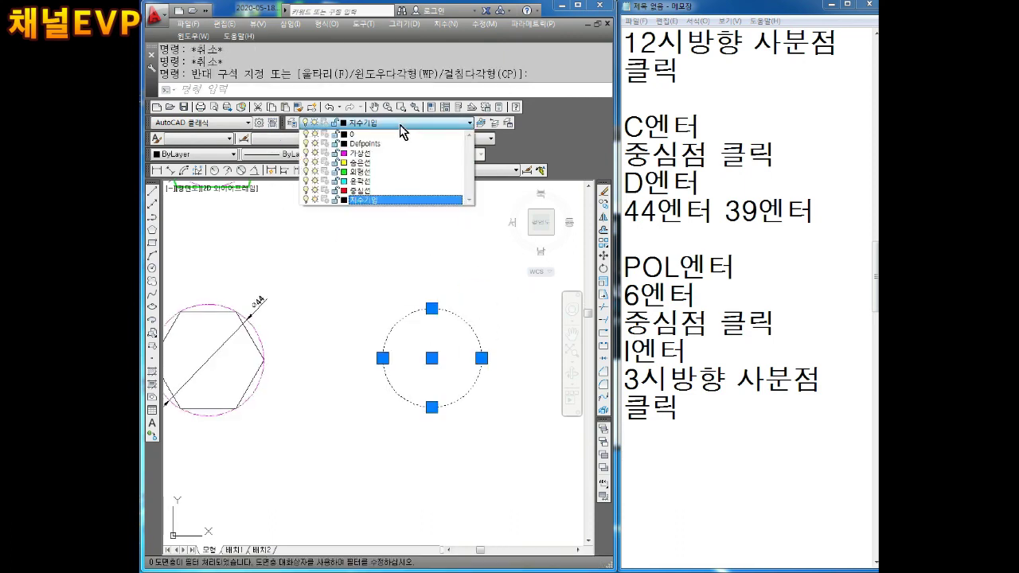
{"action": "left_click", "coordinate": [364, 161]}
{"action": "middle_click_drag", "start_coordinate": [484, 285], "coordinate": [455, 289]}
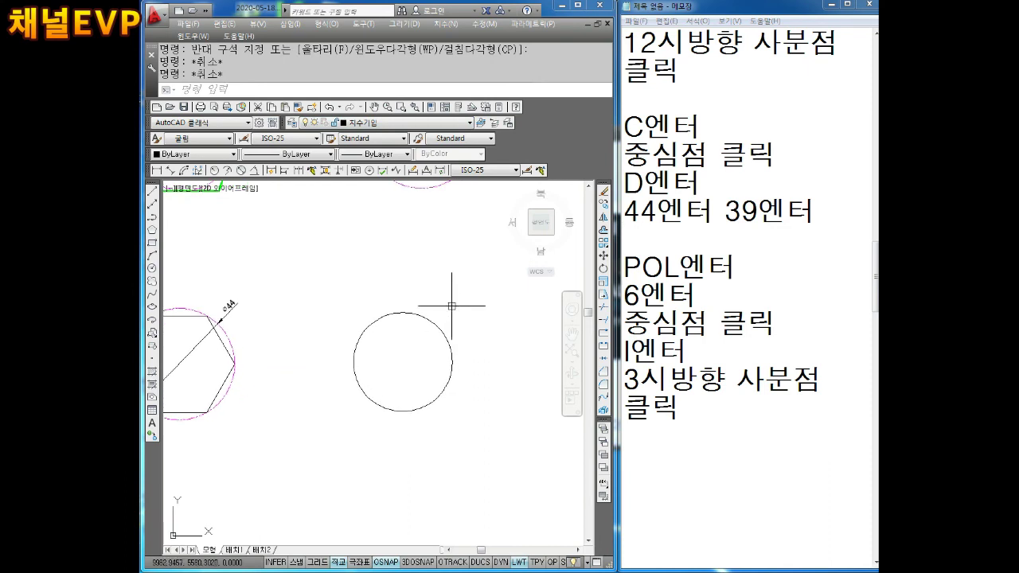
{"action": "left_click", "coordinate": [368, 129]}
{"action": "left_click", "coordinate": [366, 157]}
{"action": "key", "text": "Escape"}
Zoom in, then continue the Notepad step notes, correcting a mistyped 'DP' to '엔'.
{"action": "scroll", "coordinate": [399, 351], "scroll_direction": "up", "scroll_amount": 2}
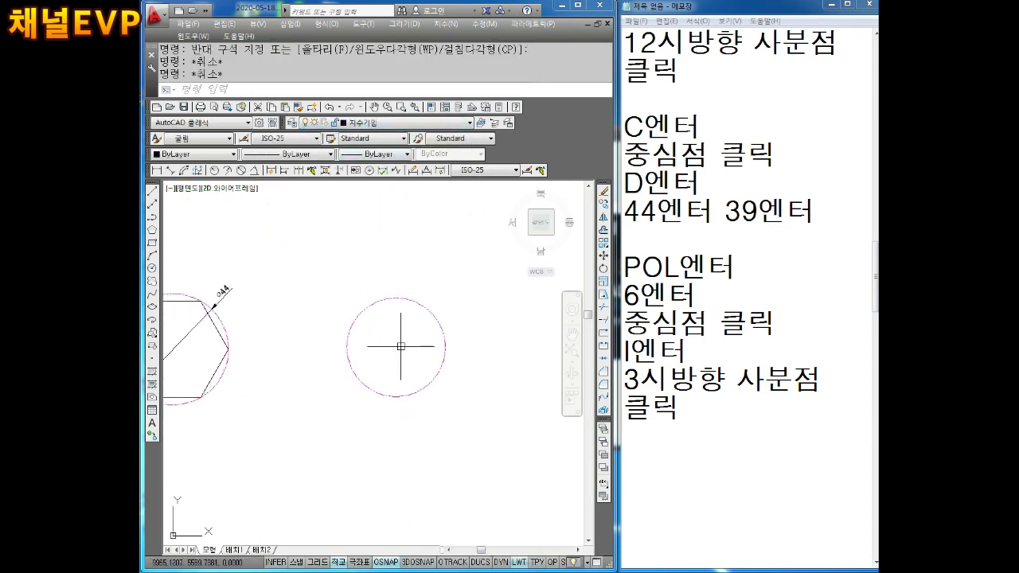
{"action": "scroll", "coordinate": [398, 350], "scroll_direction": "up", "scroll_amount": 2}
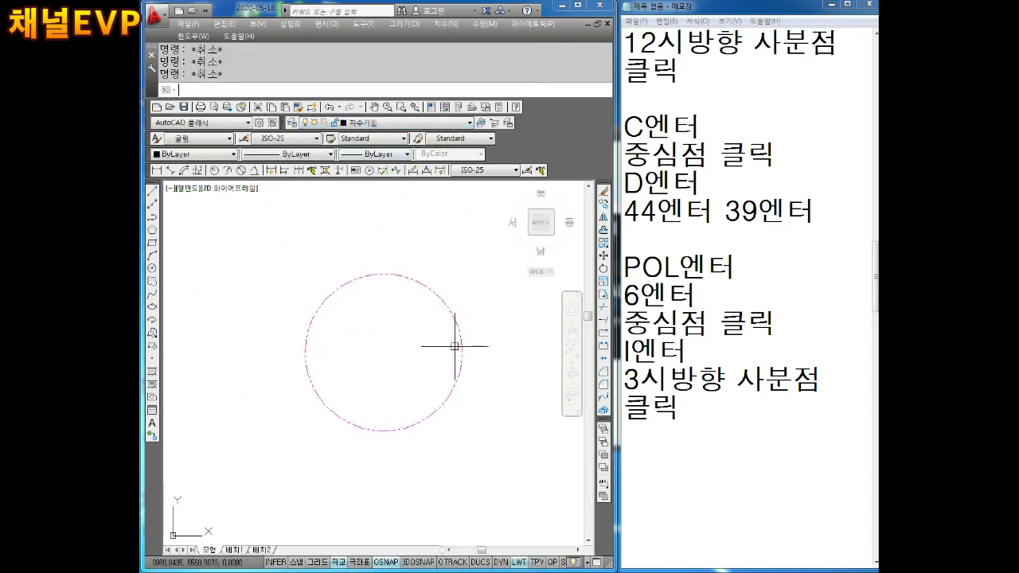
{"action": "left_click", "coordinate": [715, 303]}
{"action": "type", "text": "7"}
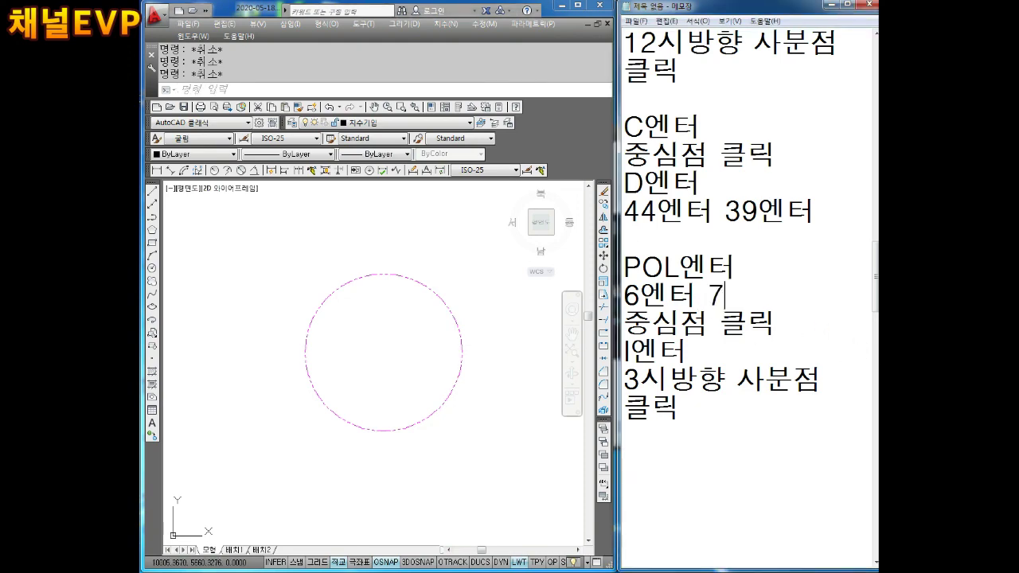
{"action": "type", "text": "DP"}
{"action": "key", "text": "BackSpace"}
{"action": "key", "text": "BackSpace"}
{"action": "type", "text": "엔"}
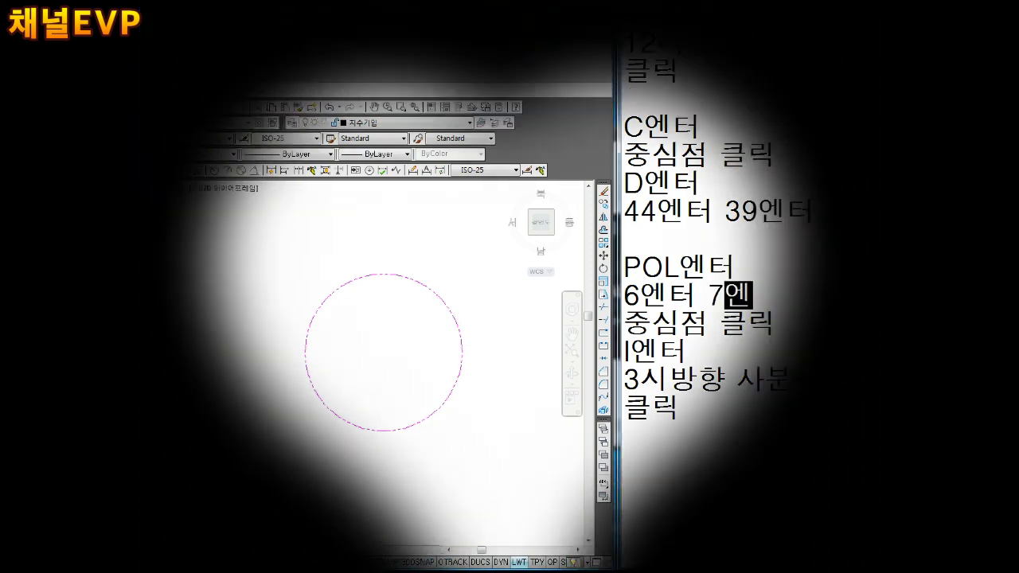